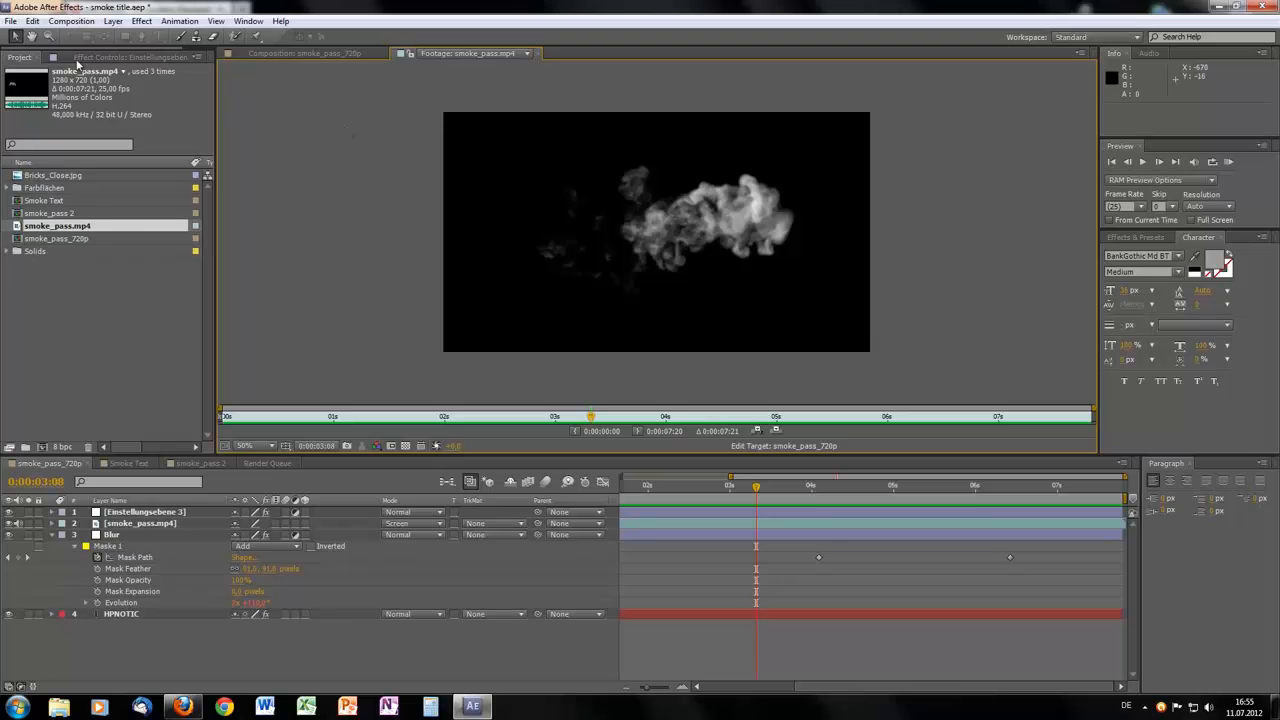
click(10, 21)
mouse_move(60, 237)
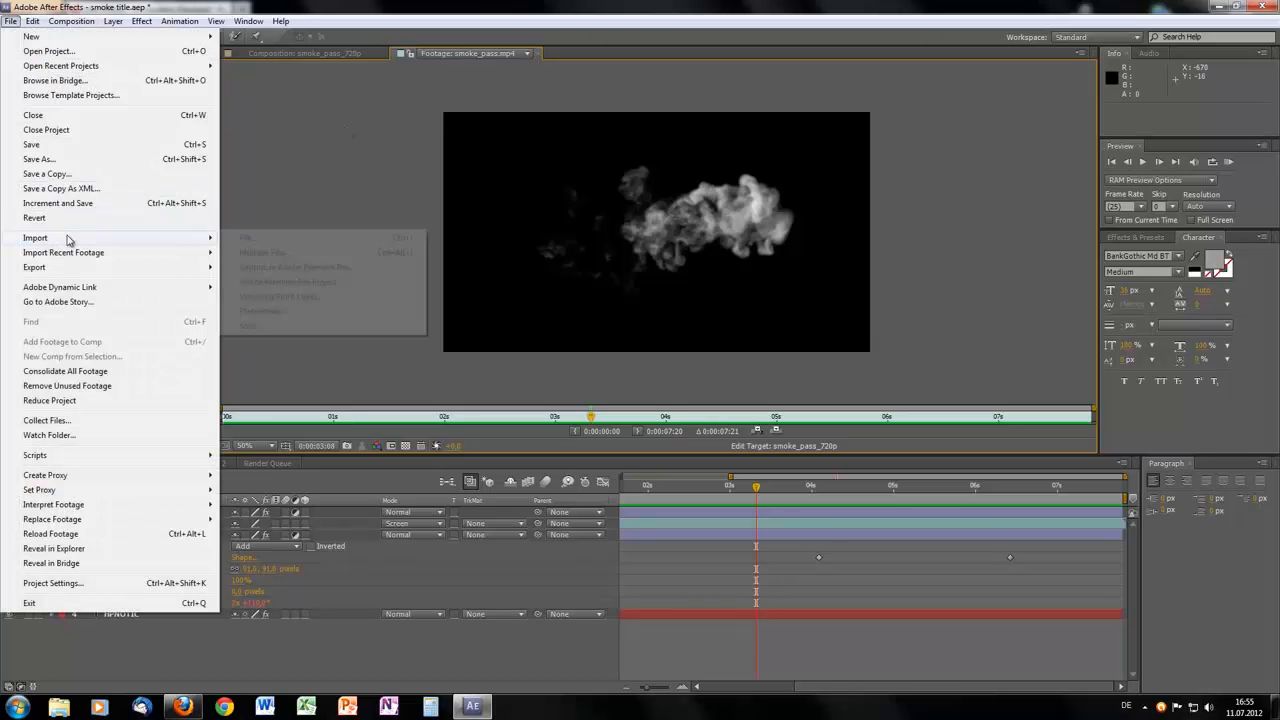
click(285, 247)
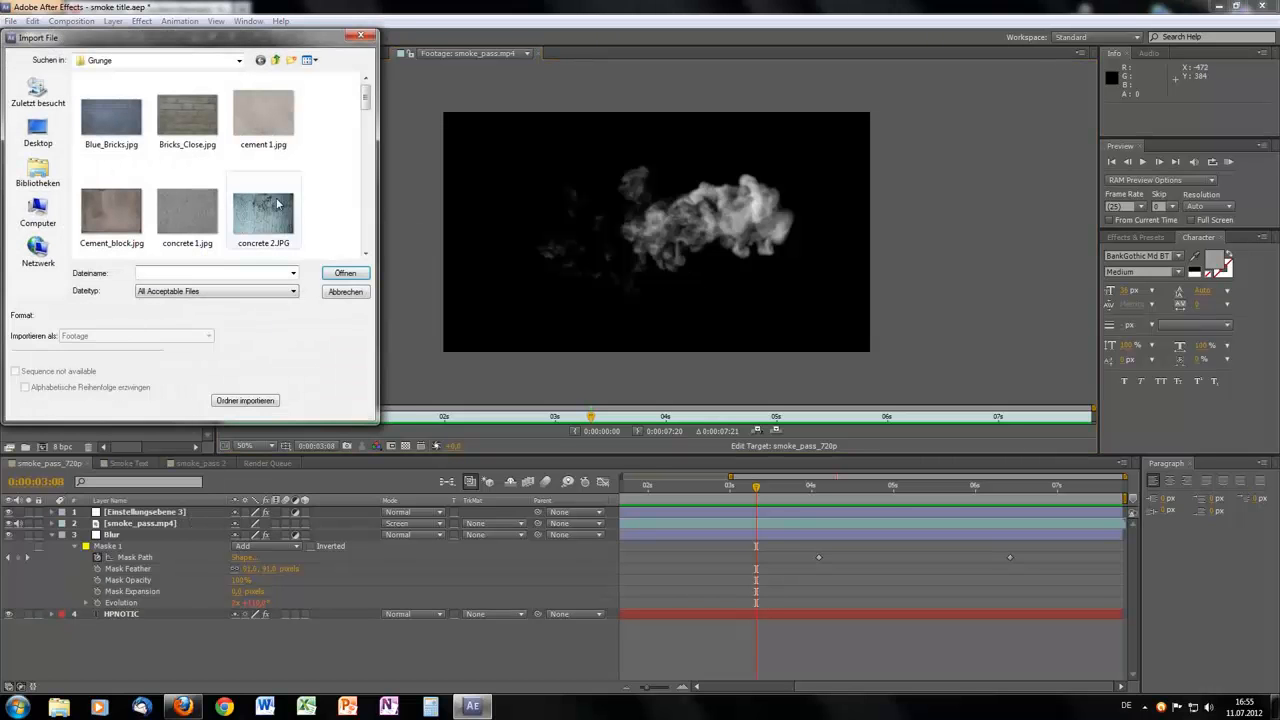
click(352, 291)
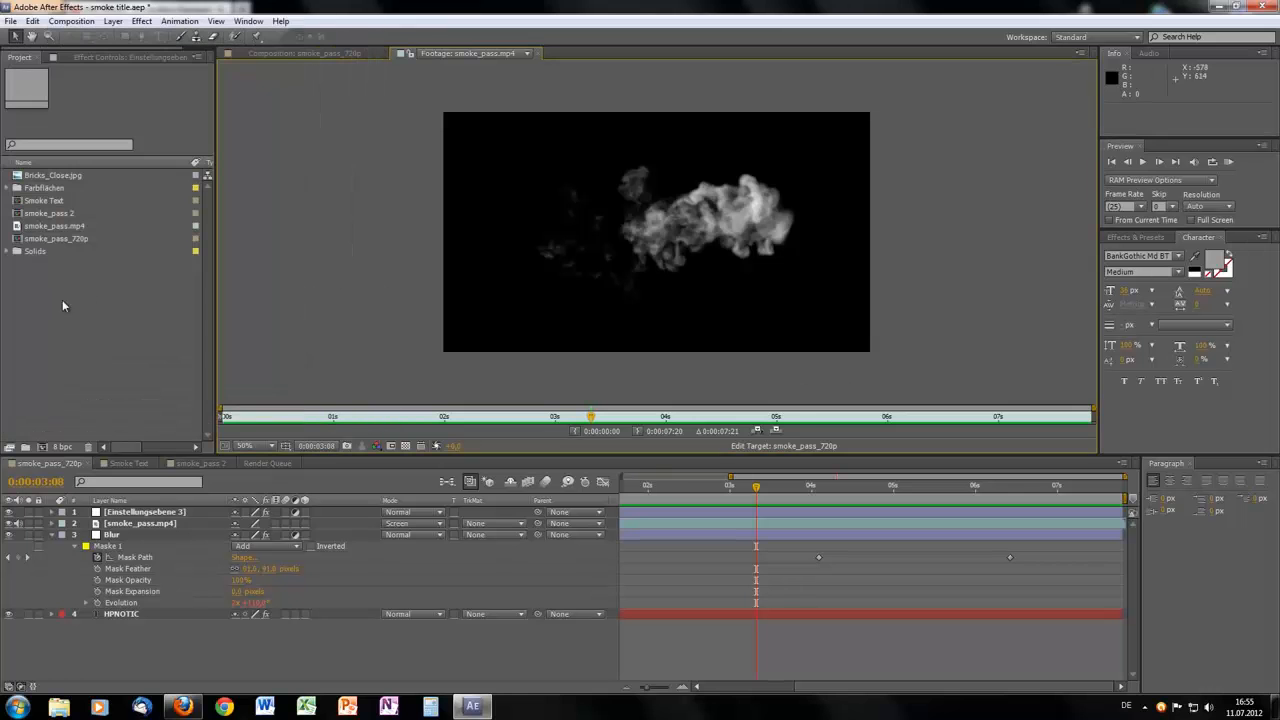
- Create a new composition from the smoke_pass.mp4 footage
click(42, 227)
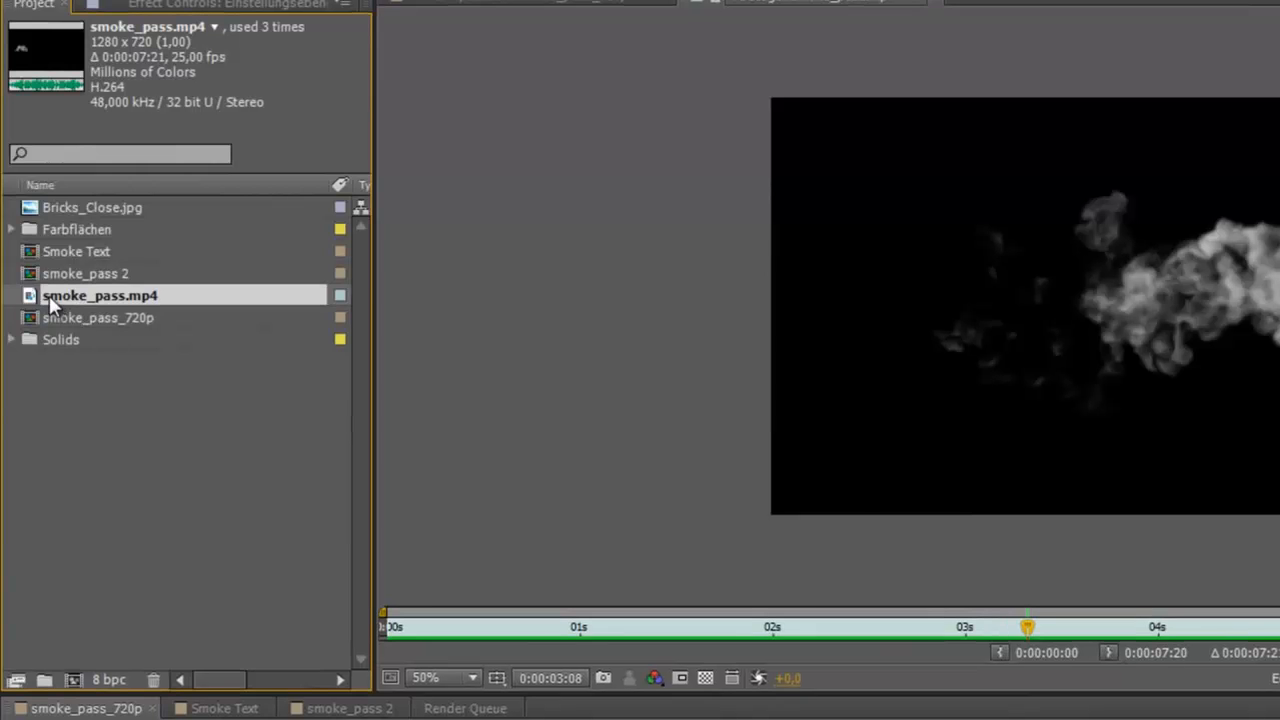
drag(21, 225, 96, 233)
drag(167, 307, 75, 685)
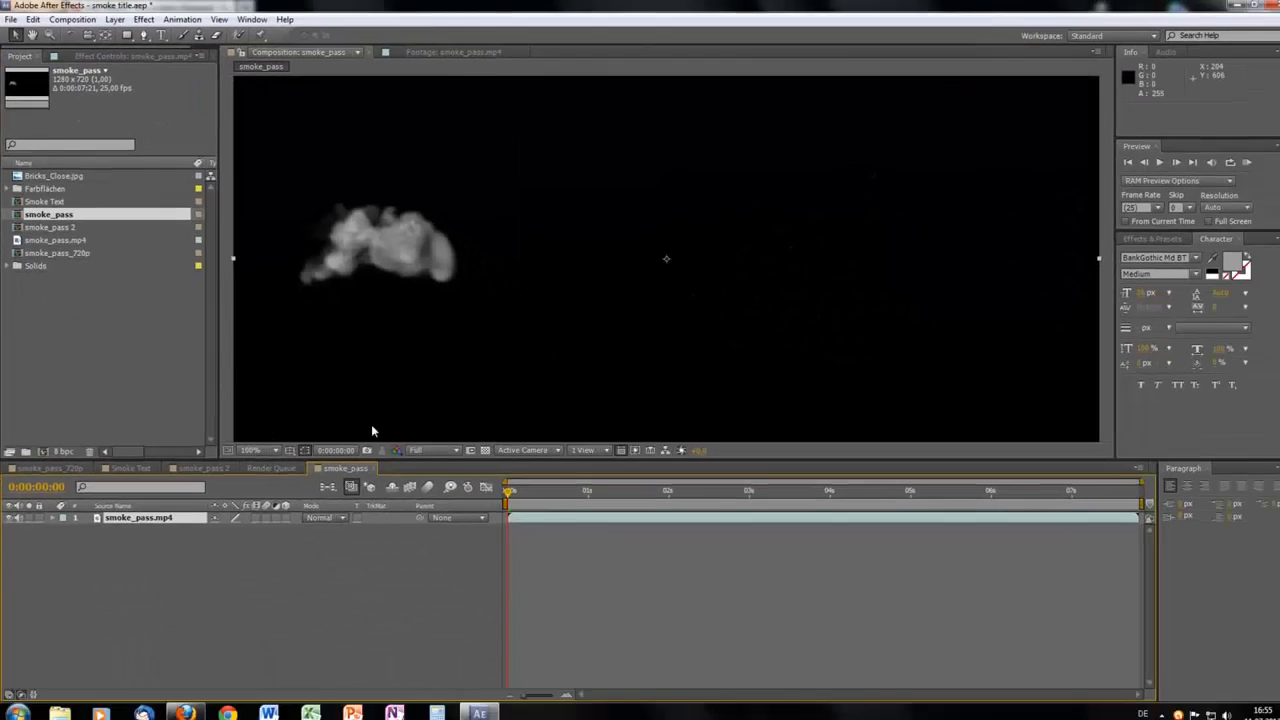
key(comma)
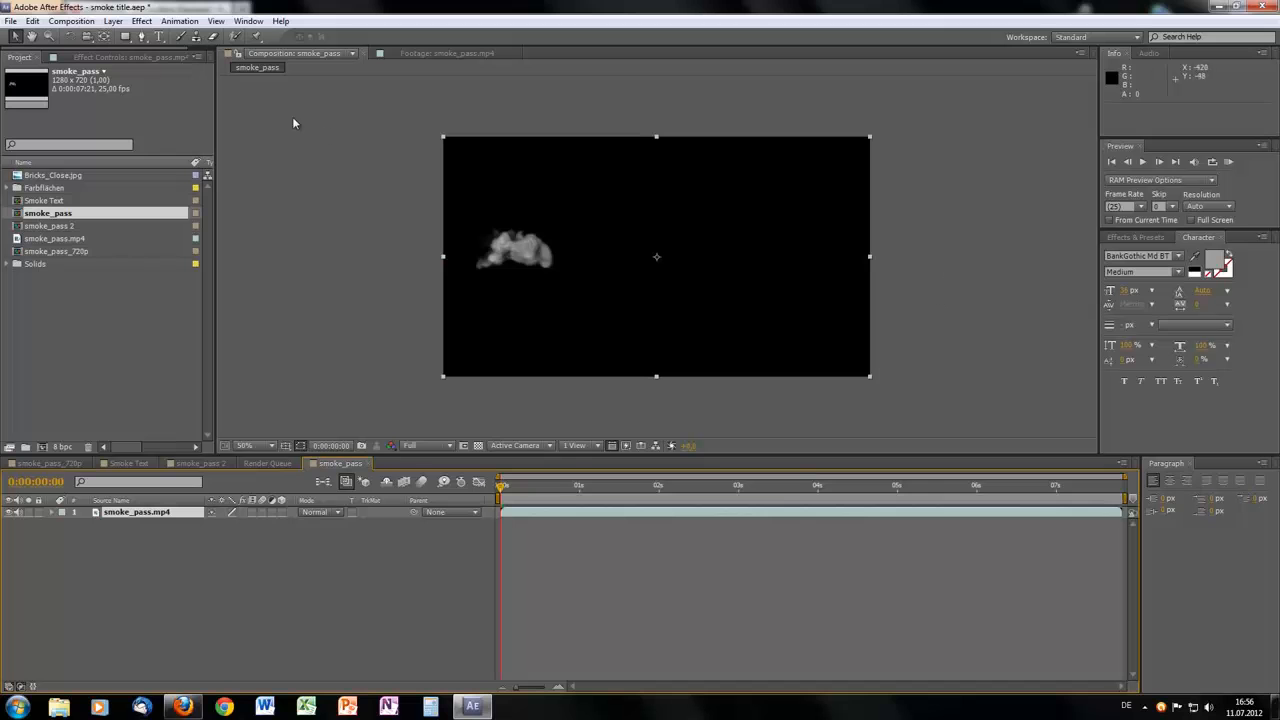
- Set the smoke_pass composition size to 1920 x 1080 px in its composition settings
click(71, 21)
click(145, 57)
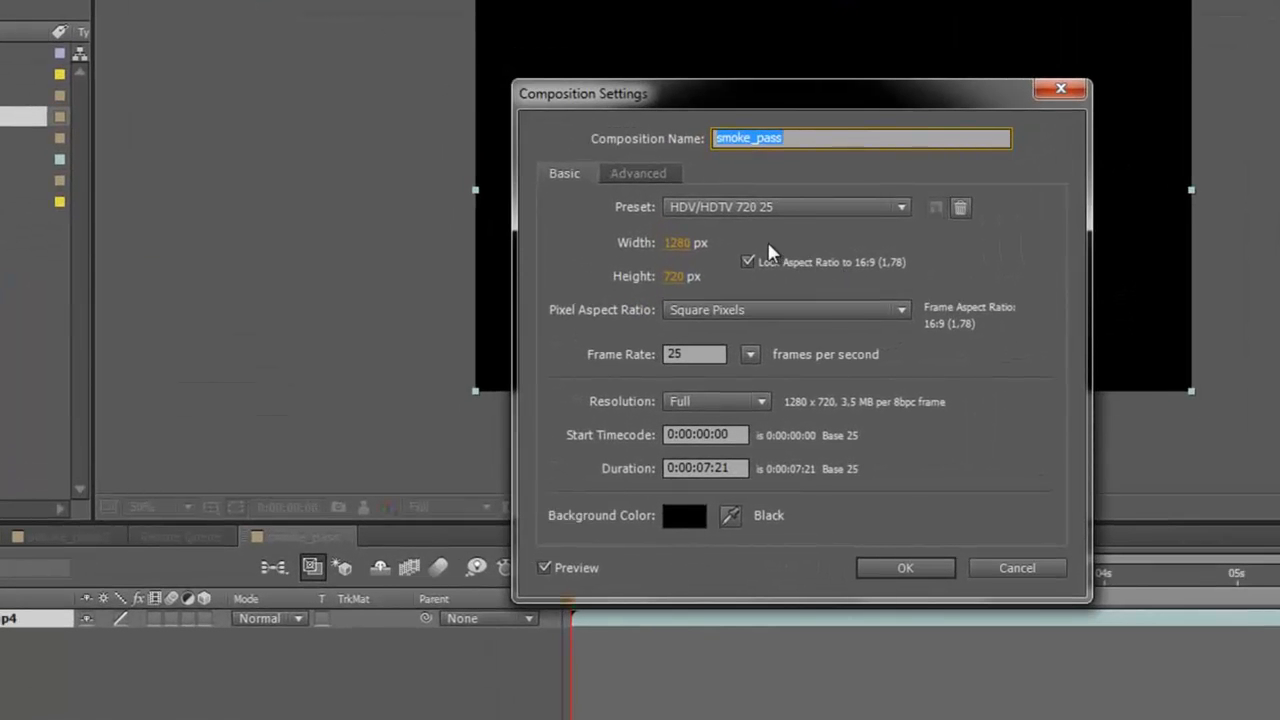
key(Tab)
text(1920)
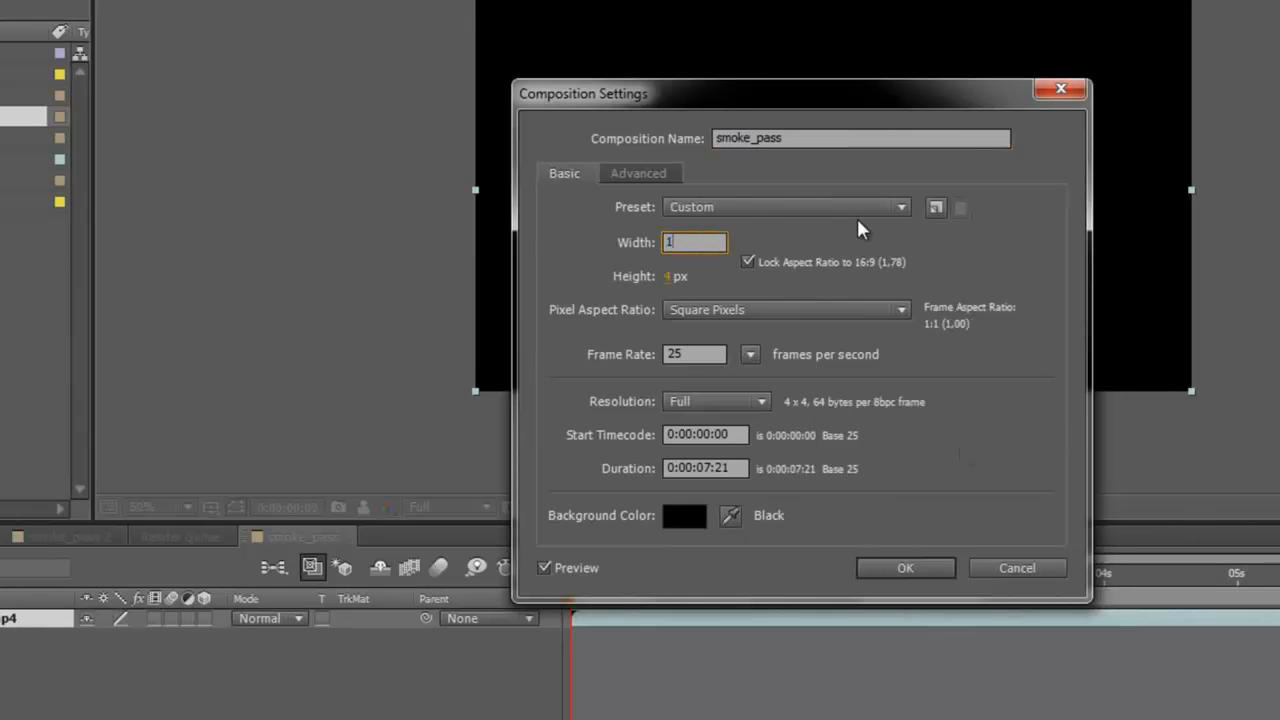
click(883, 240)
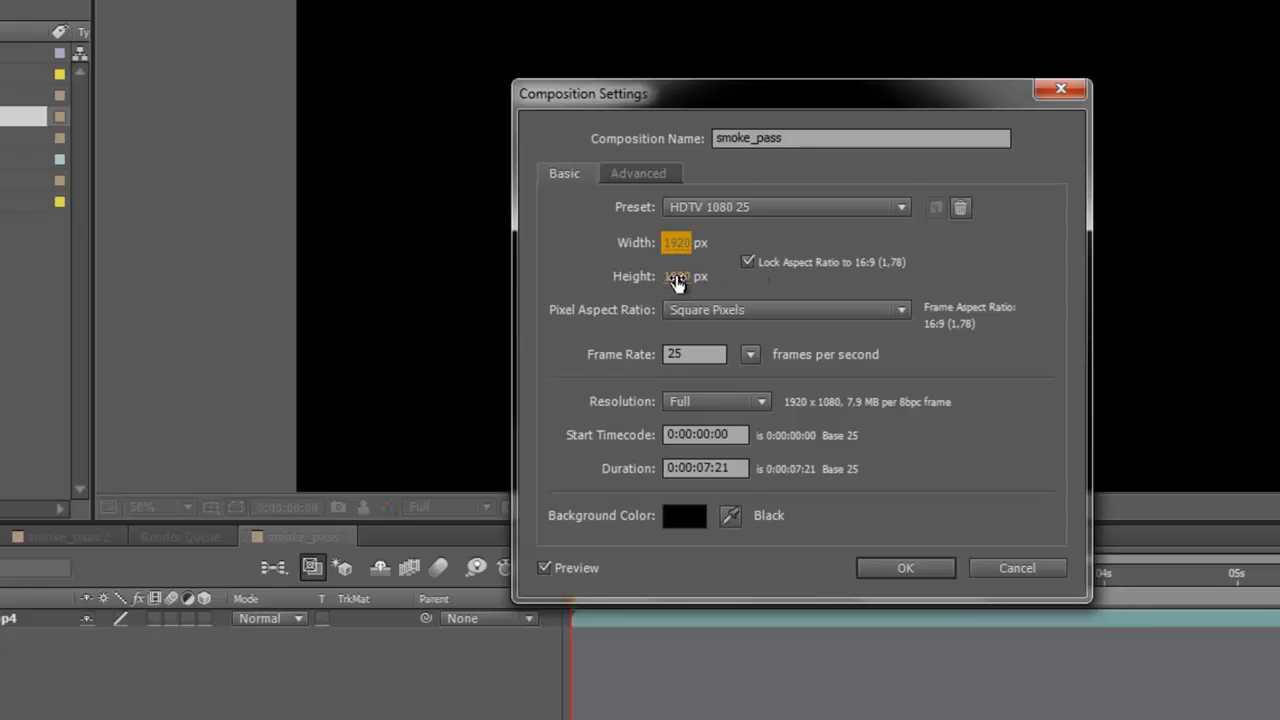
click(889, 568)
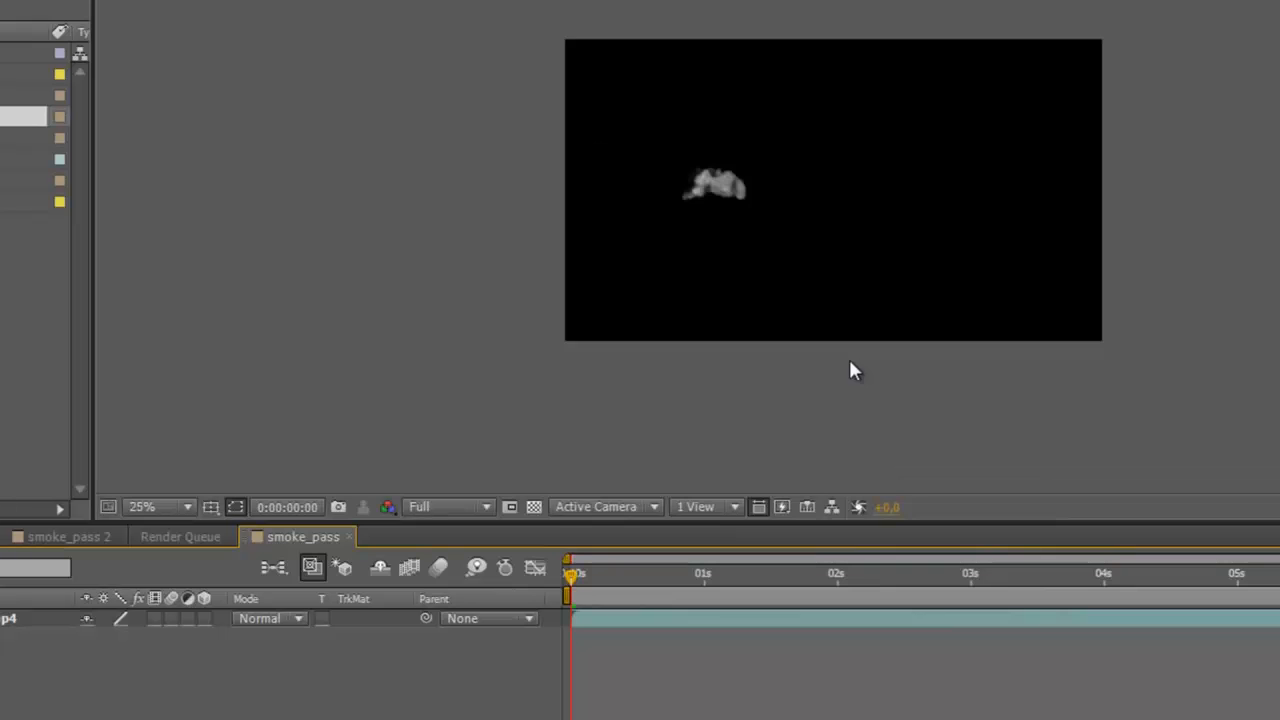
key(comma)
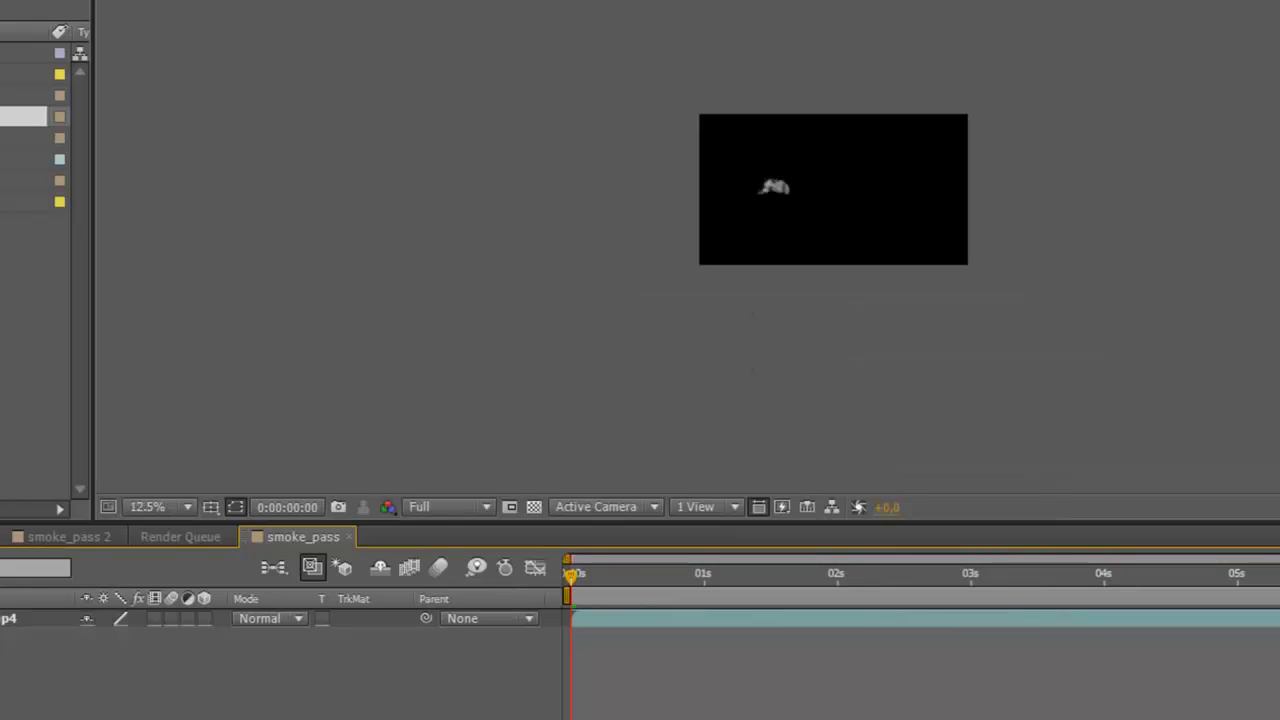
- Fit the smoke footage layer to the composition size and scrub through the clip
click(8, 618)
scroll(700, 253, up, 2)
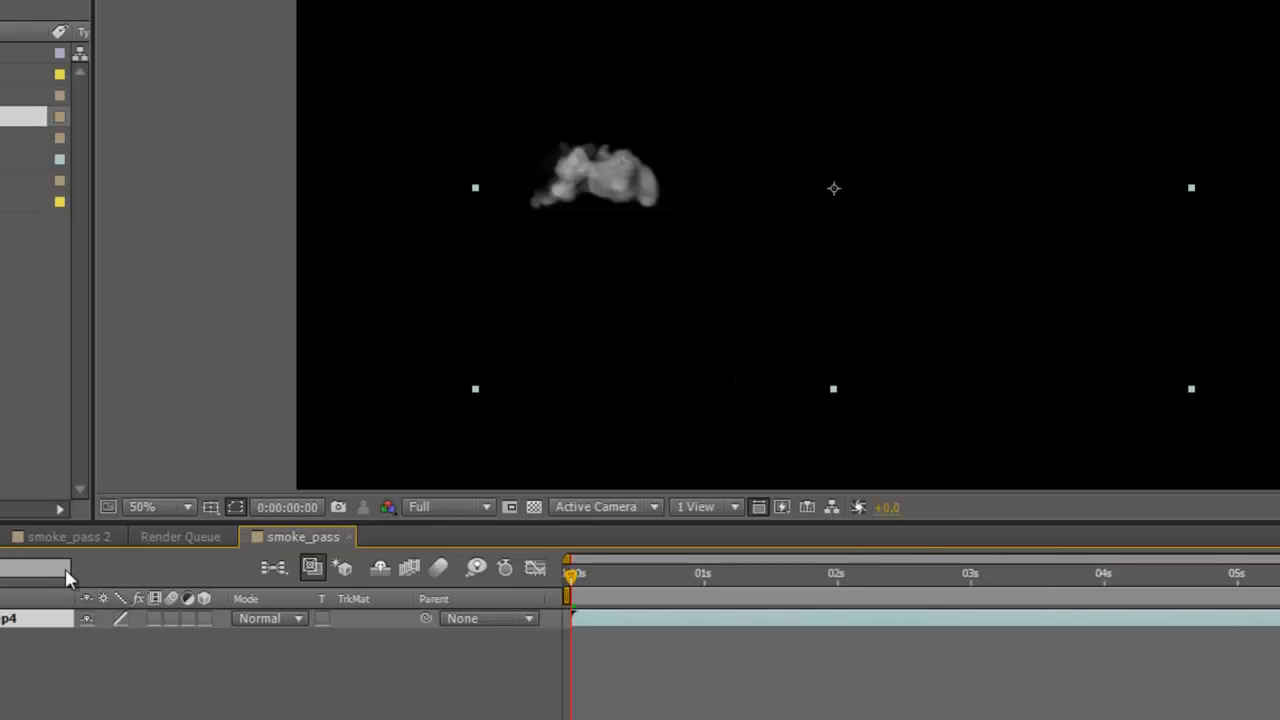
right_click(636, 222)
mouse_move(803, 275)
click(1040, 553)
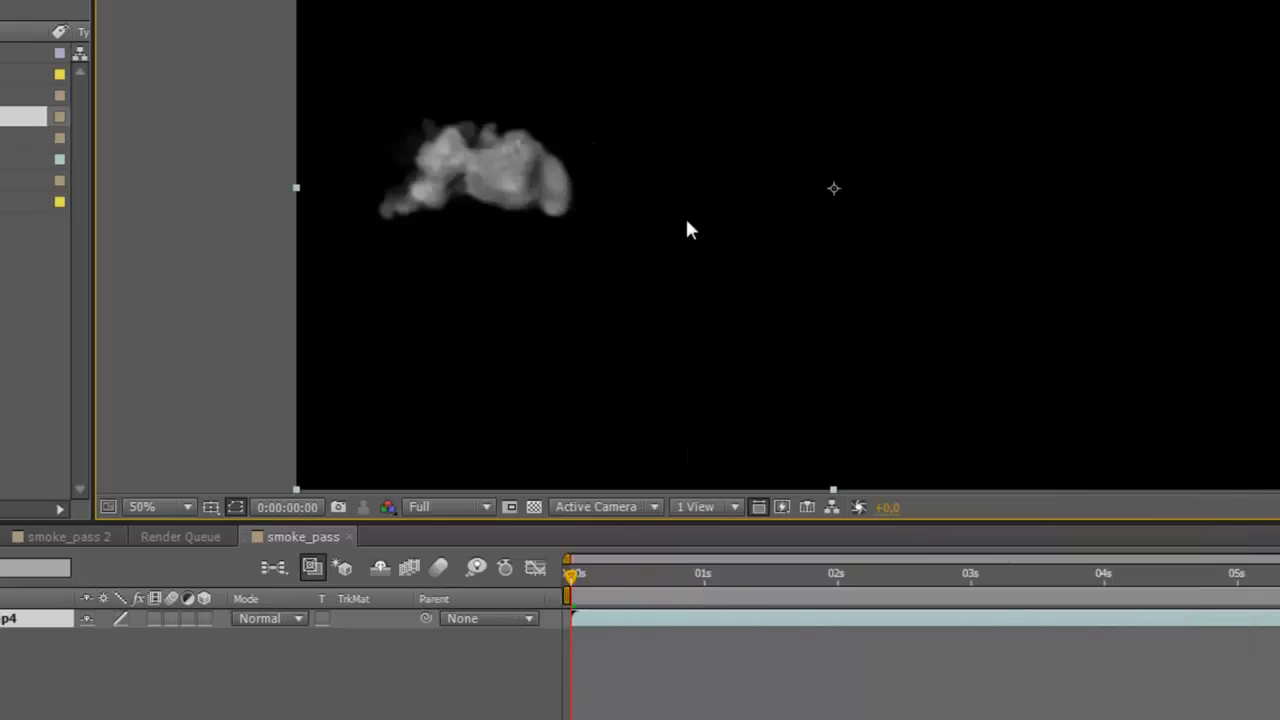
drag(578, 578, 1007, 607)
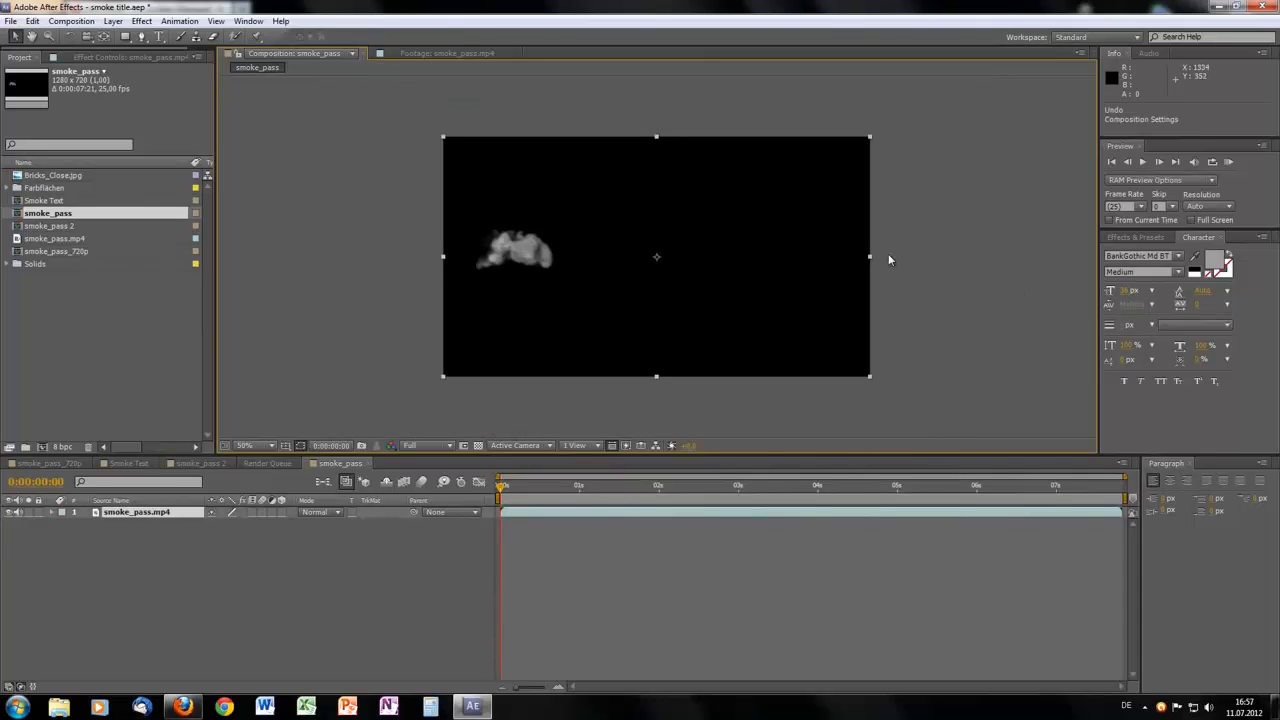
- Add a text layer reading "HPNOTIC" to the smoke_pass composition
click(160, 38)
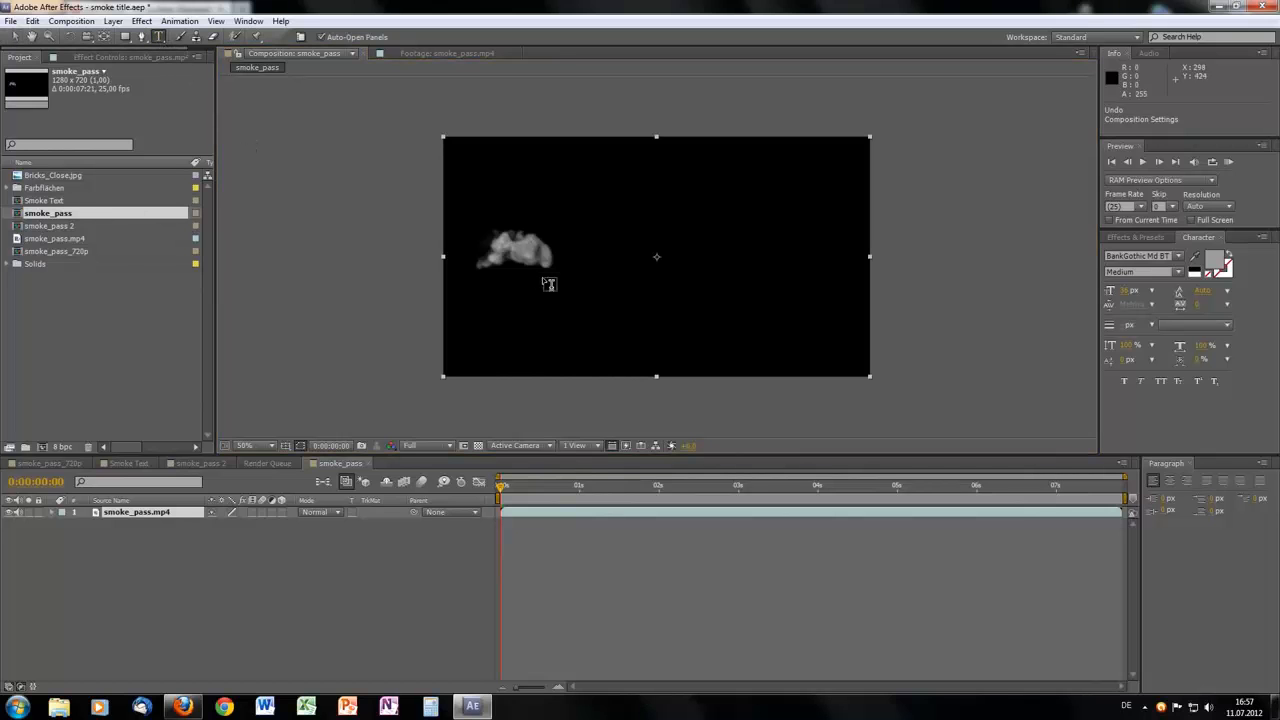
click(662, 257)
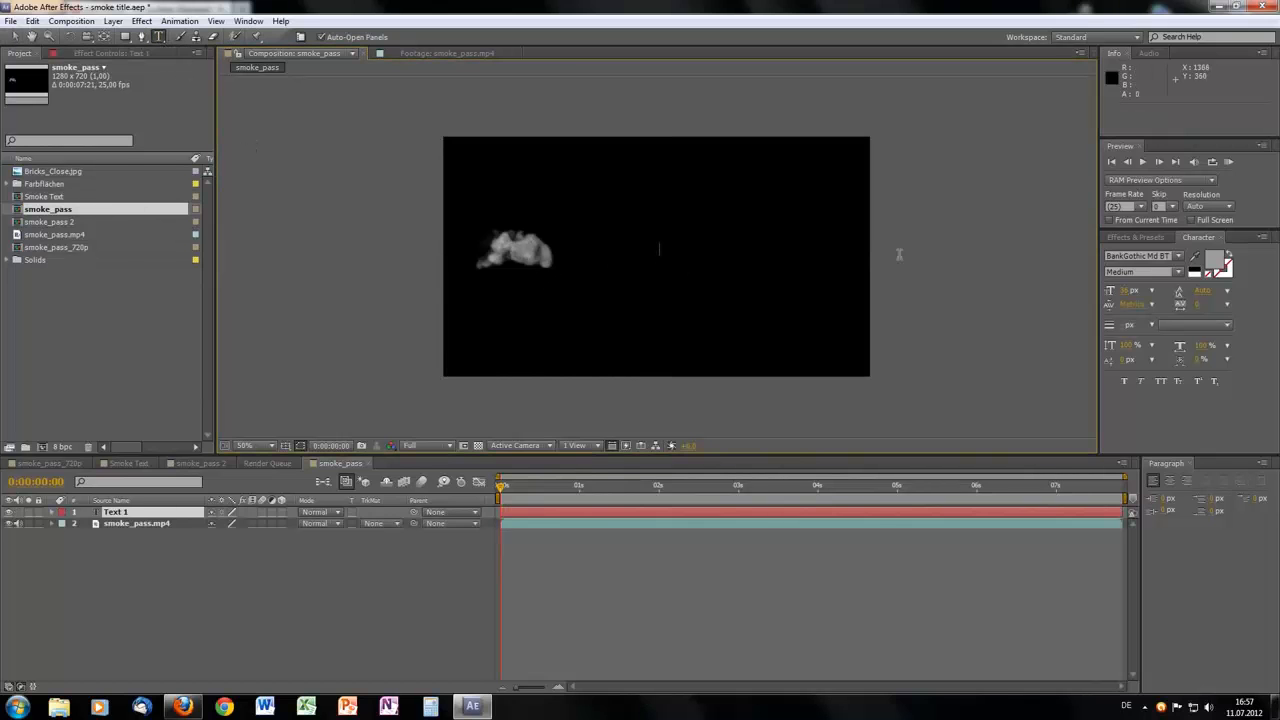
text(HPNOTIC)
key(KP_Enter)
key(v)
- Position the HPNOTIC title so it starts over the smoke, and enlarge it slightly around position 146, 396
drag(658, 252, 543, 250)
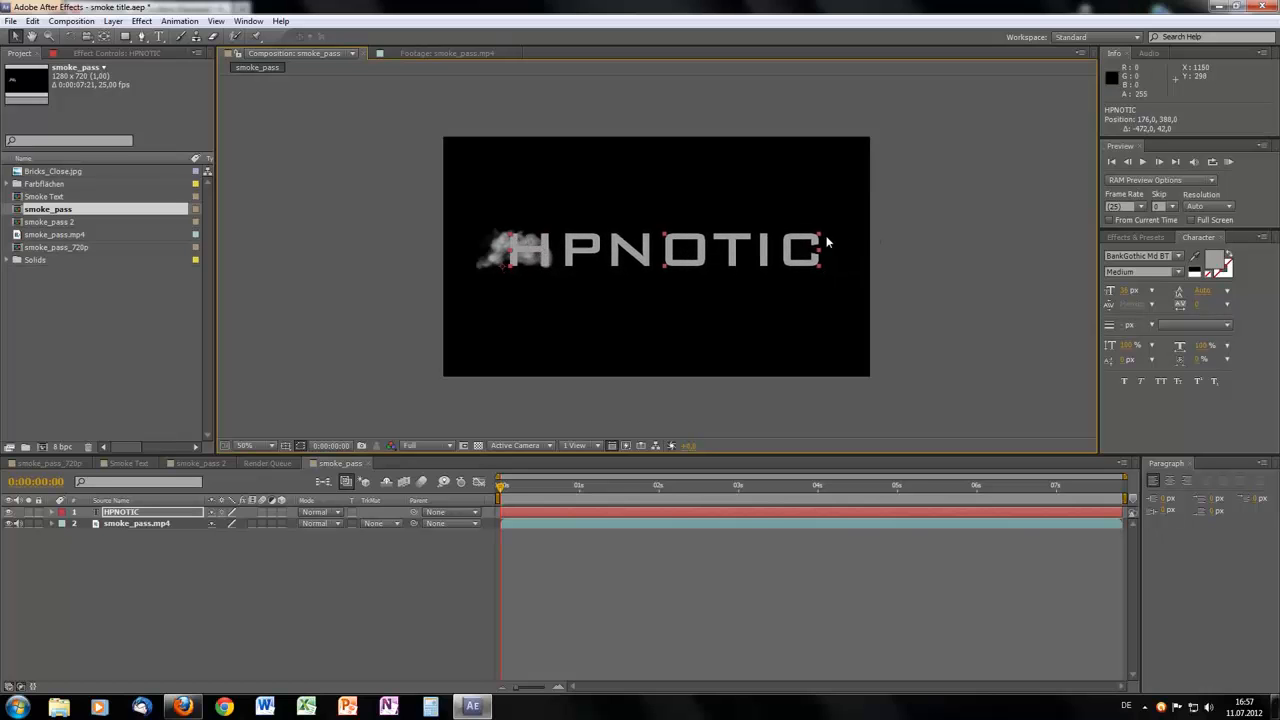
drag(820, 238, 846, 219)
drag(756, 261, 745, 264)
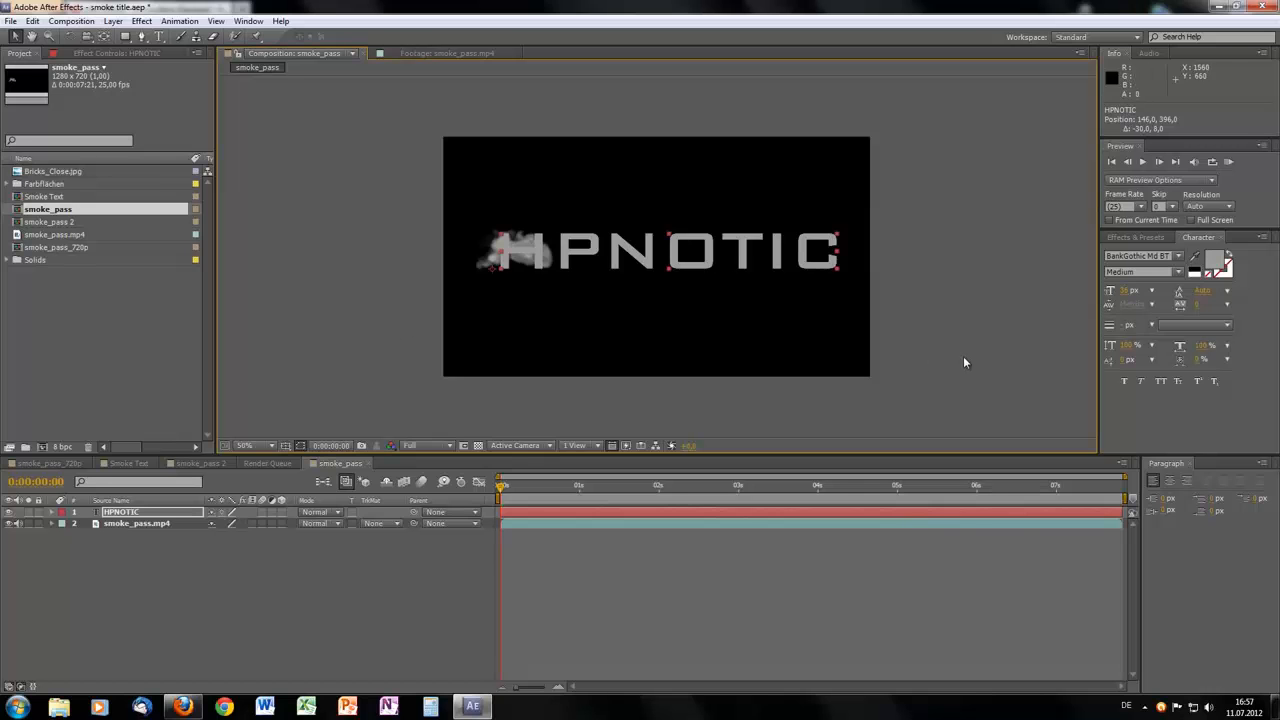
- Try enlarging the HPNOTIC title to nearly the full frame width against the smoke at a later frame
drag(501, 487, 795, 487)
drag(836, 238, 913, 227)
drag(823, 262, 797, 268)
key(Home)
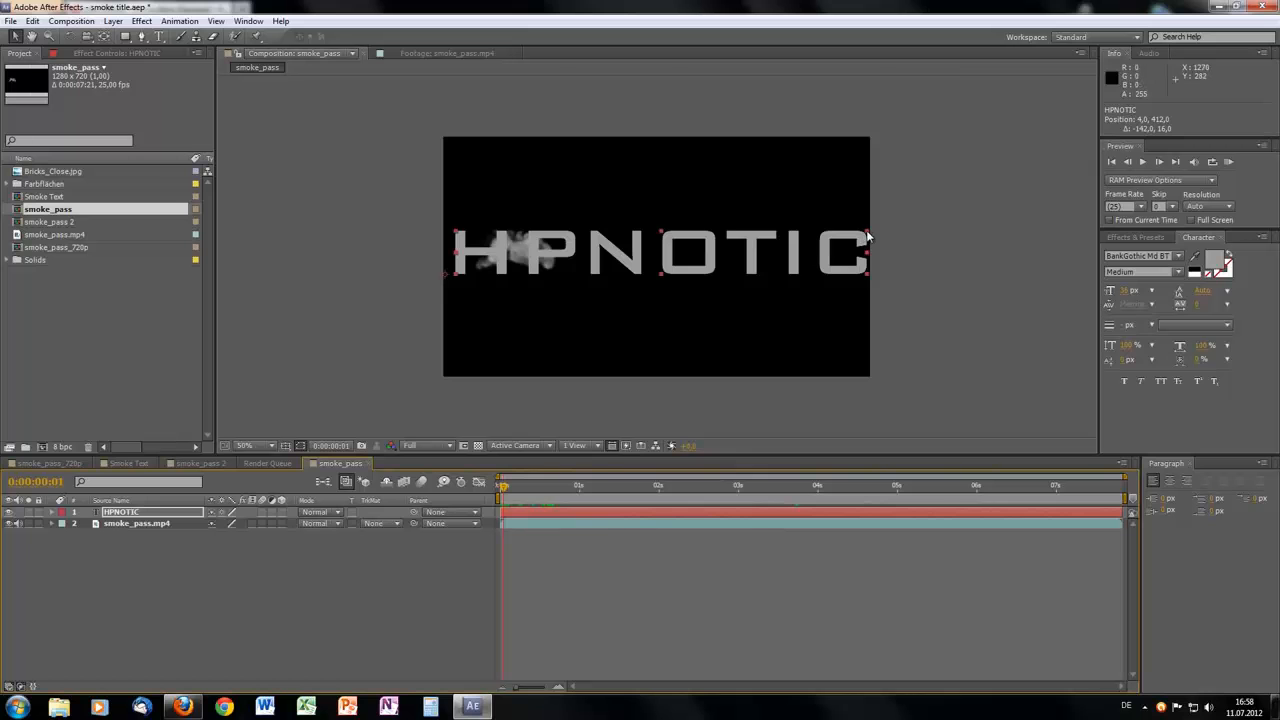
- Scale the HPNOTIC title down, place it at about 192, 396 and check it against the smoke at 4 seconds
drag(867, 237, 829, 225)
drag(772, 260, 700, 271)
click(952, 283)
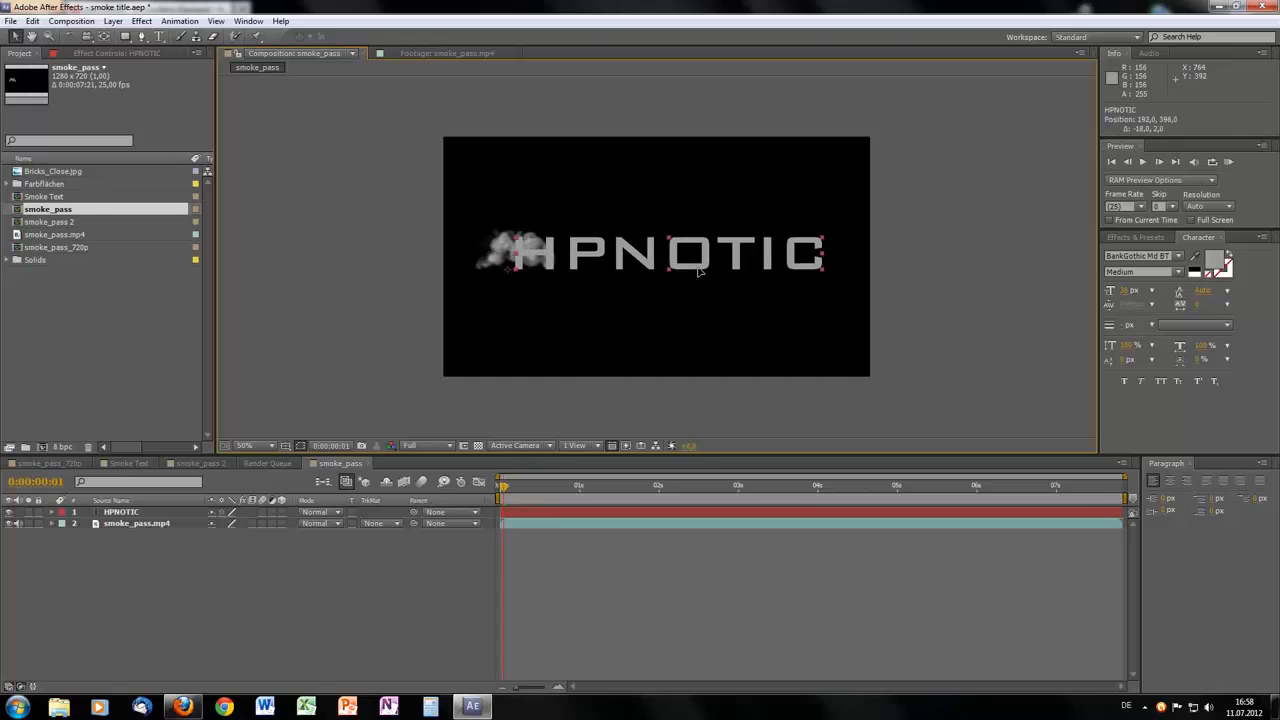
click(952, 270)
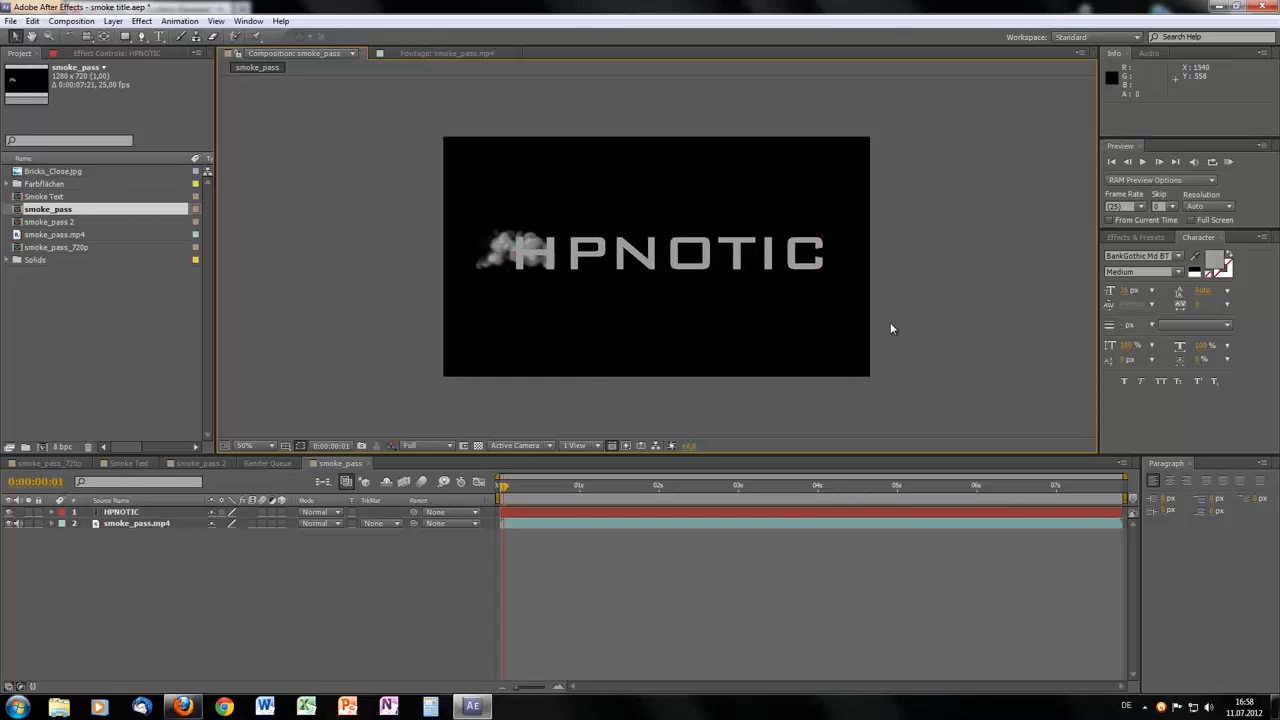
drag(504, 490, 817, 498)
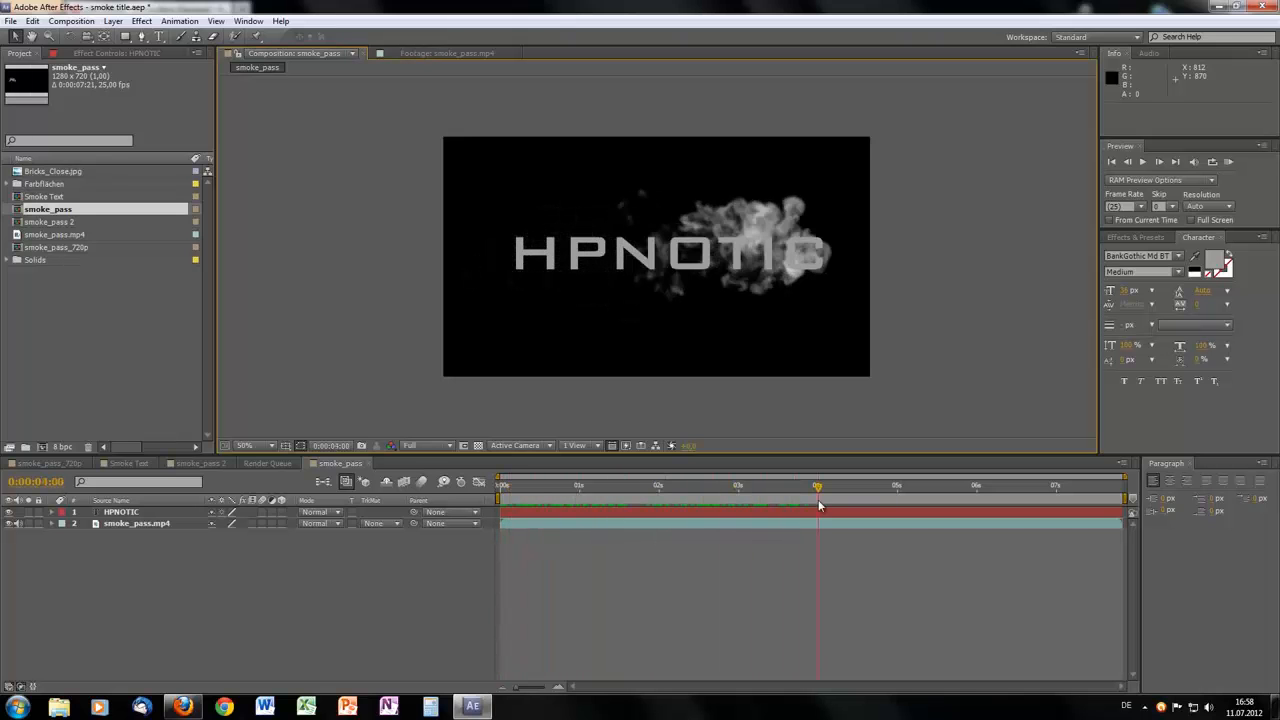
- Play and scrub the smoke_pass_720p composition to examine how the smoke reveals the title
click(66, 464)
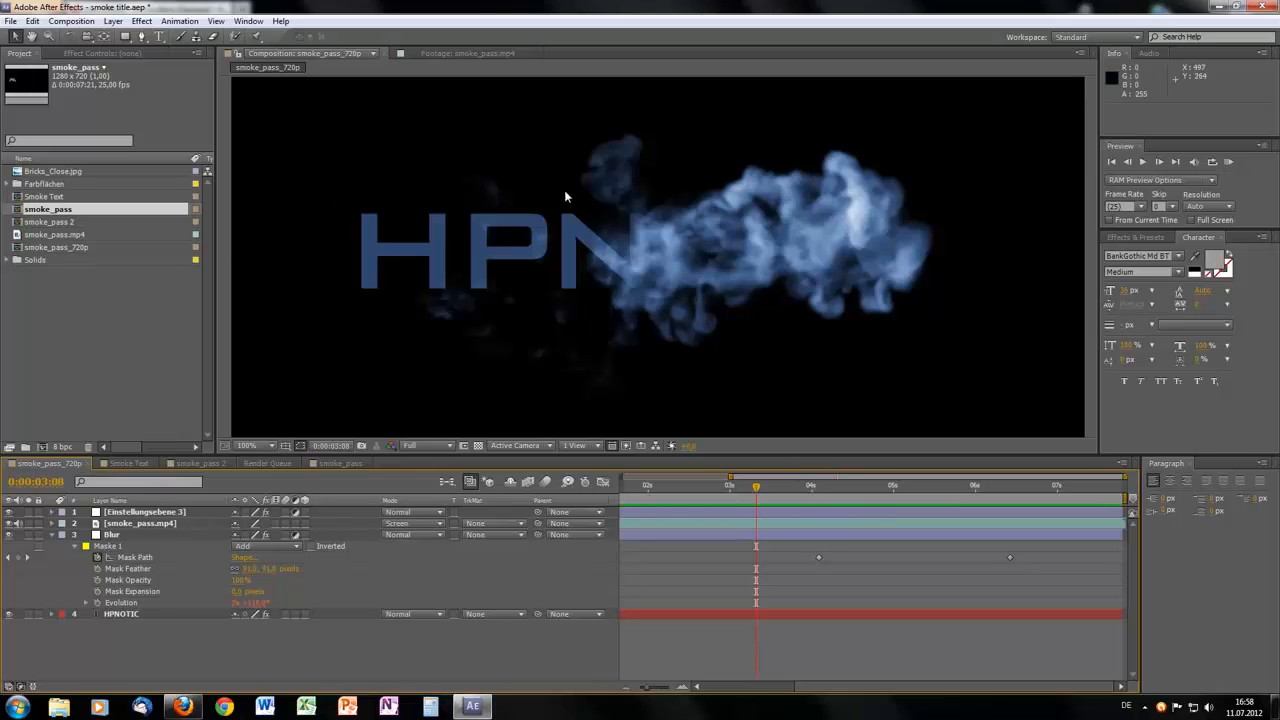
key(space)
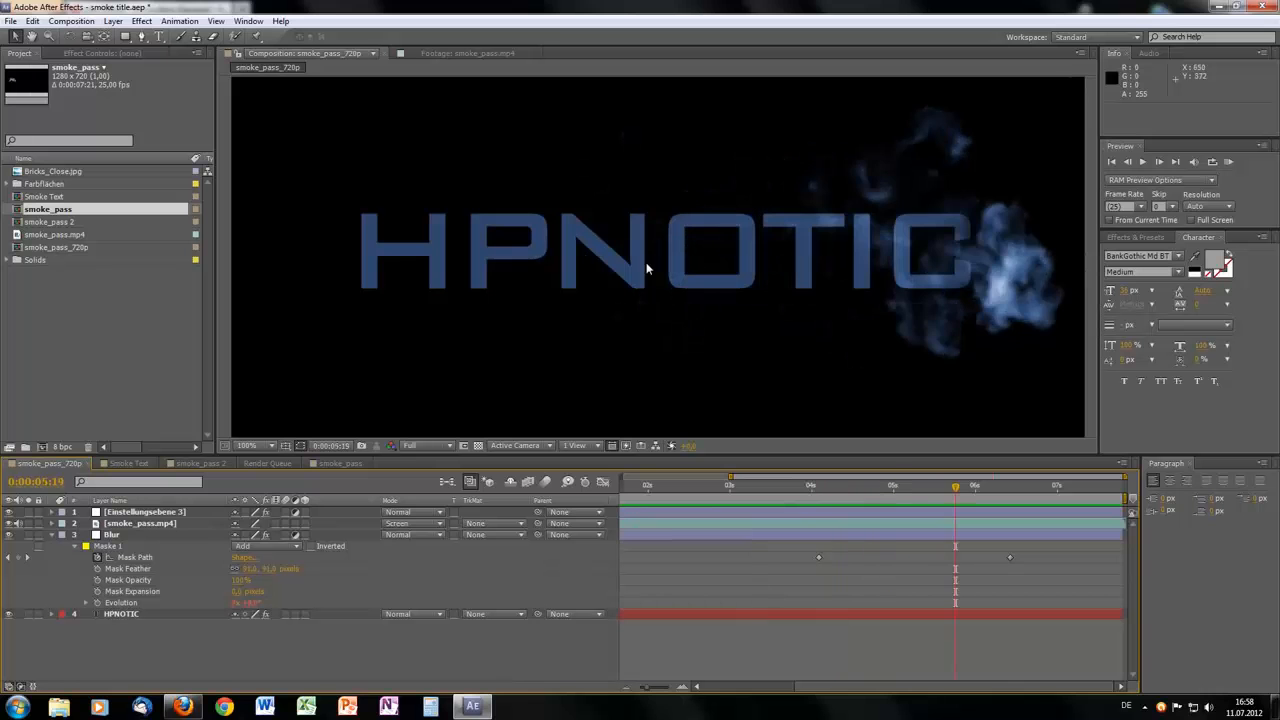
drag(952, 486, 713, 489)
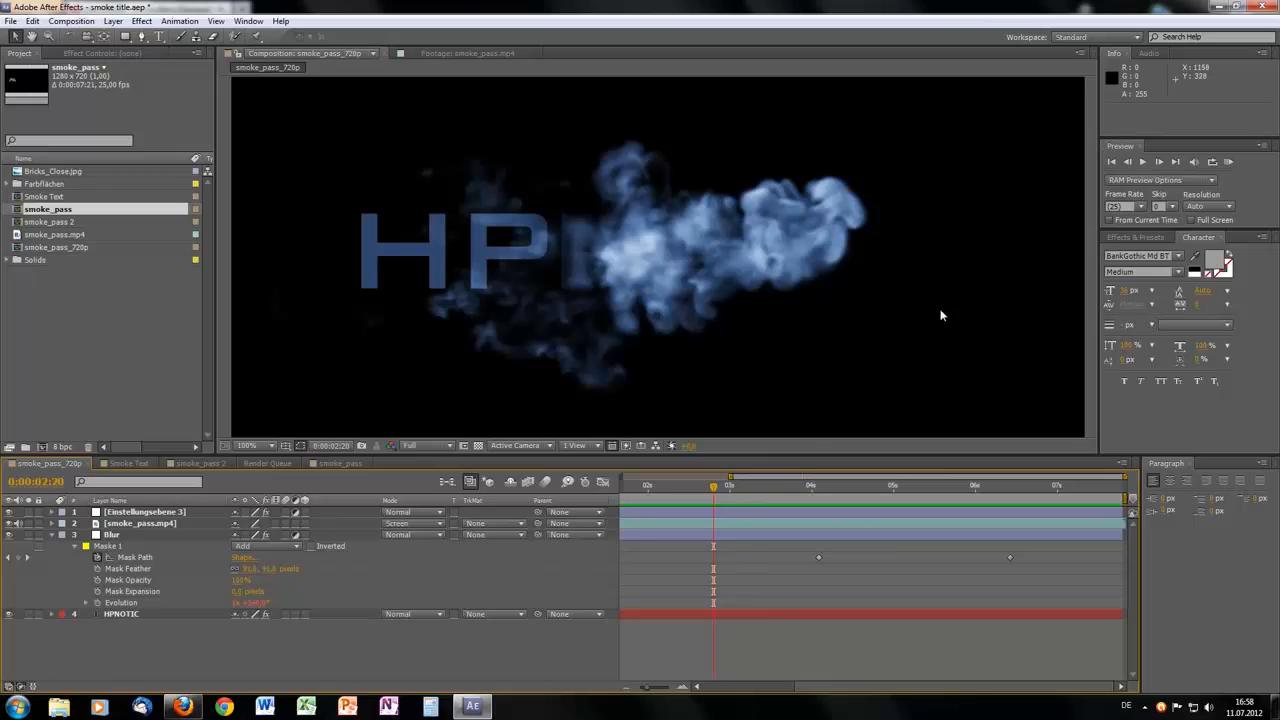
drag(716, 490, 739, 510)
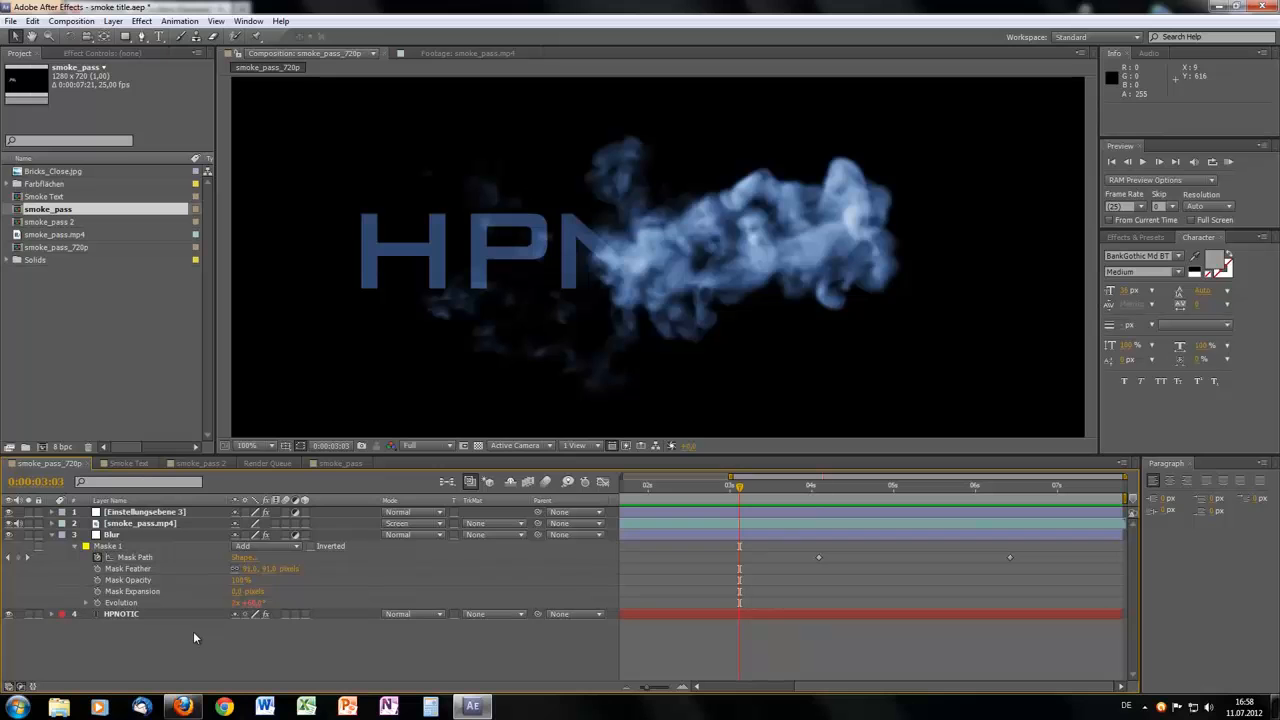
- Apply the Linear Wipe transition effect to the HPNOTIC text layer in the smoke_pass composition
click(338, 463)
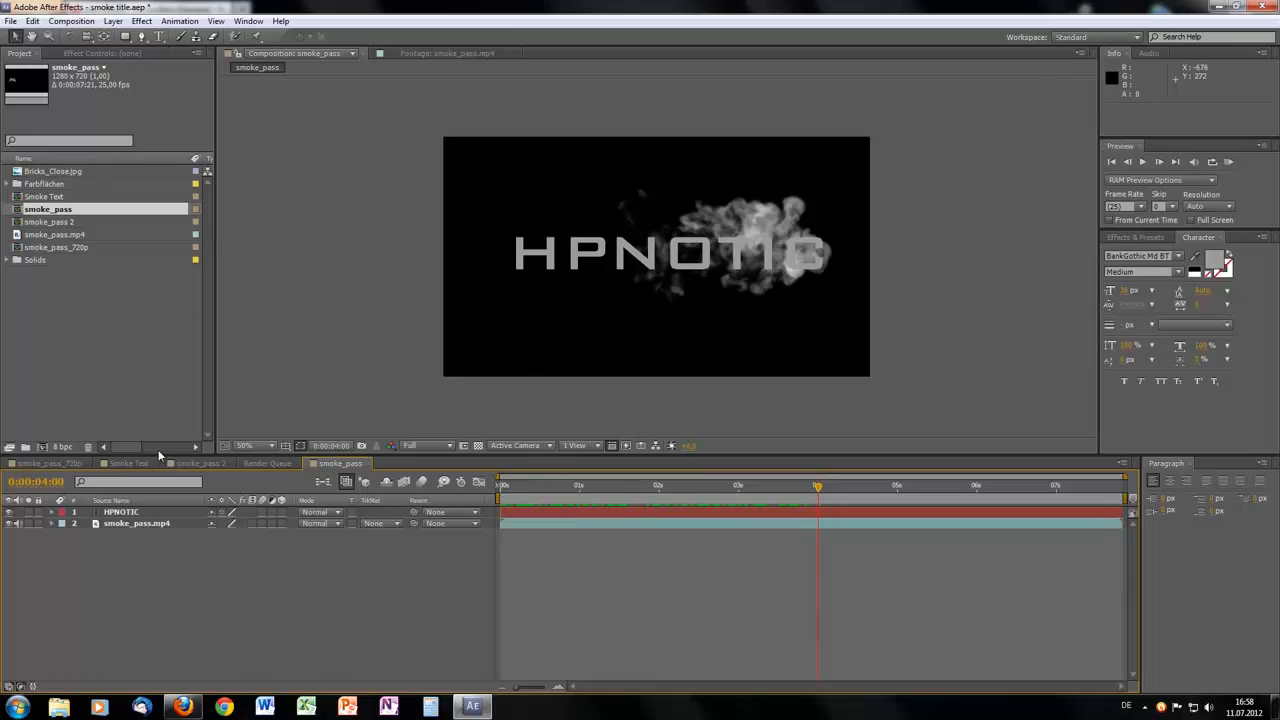
click(137, 513)
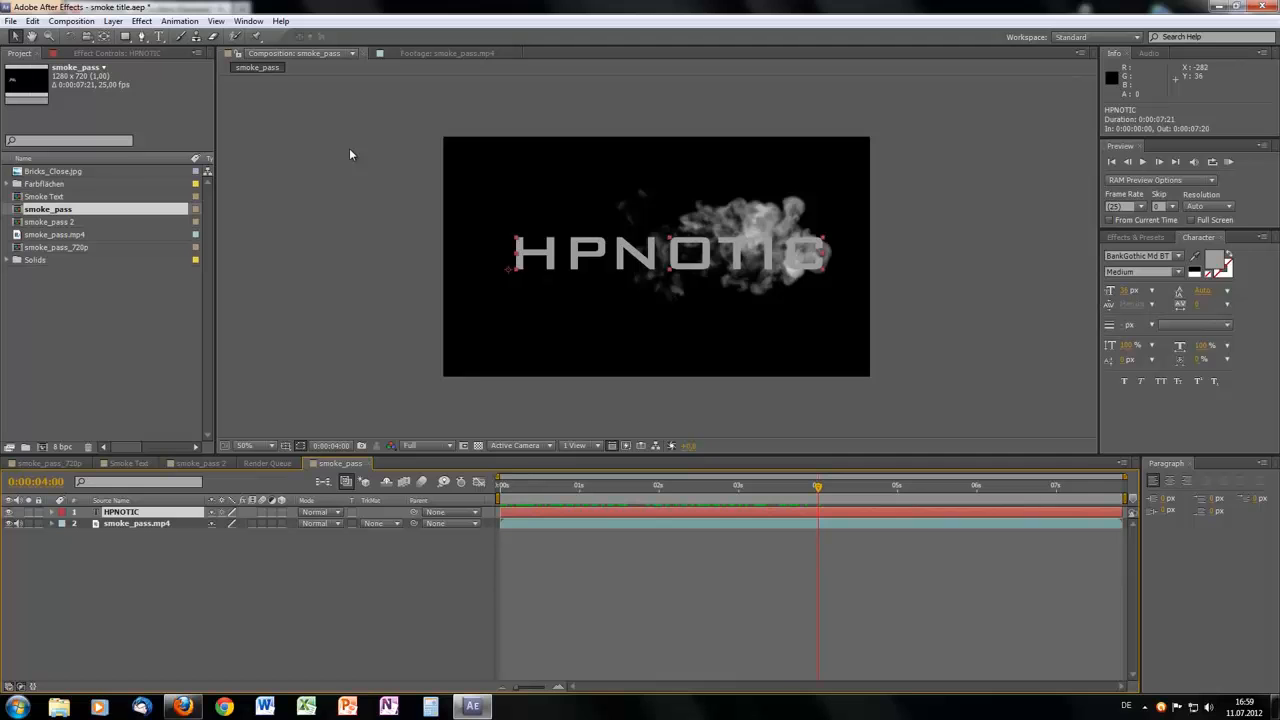
click(153, 541)
click(148, 513)
click(141, 21)
mouse_move(191, 378)
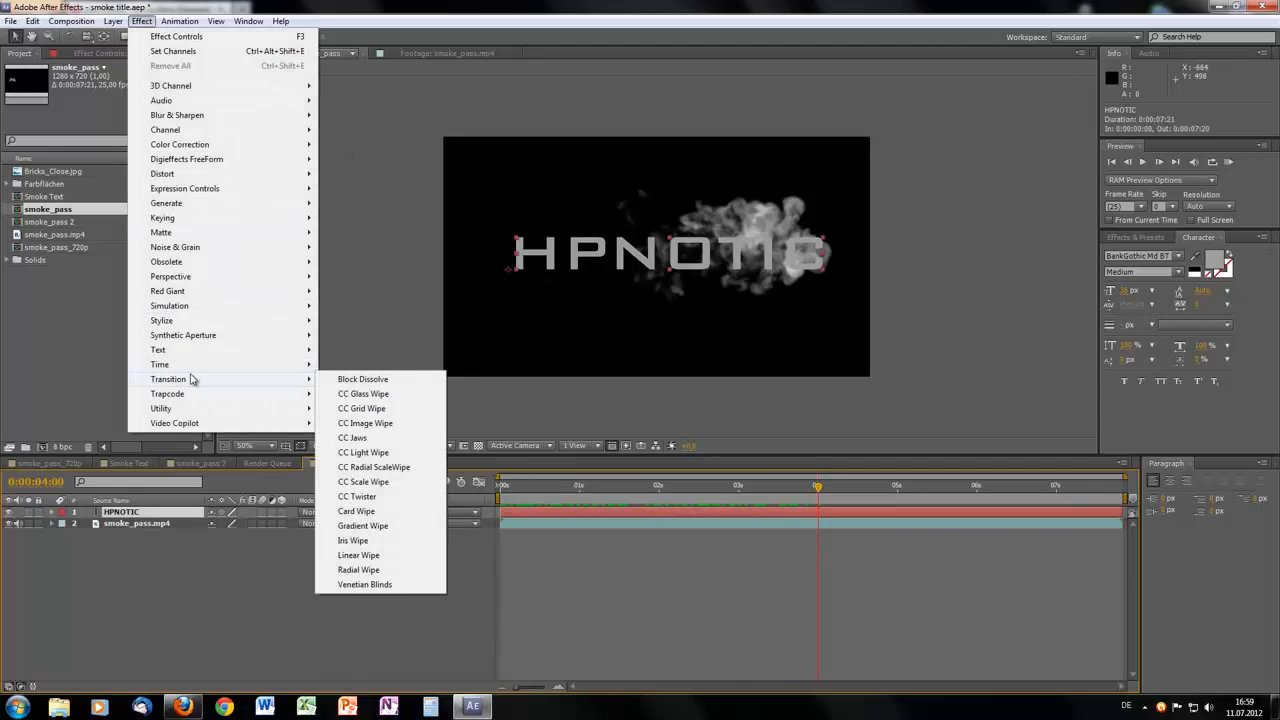
click(407, 555)
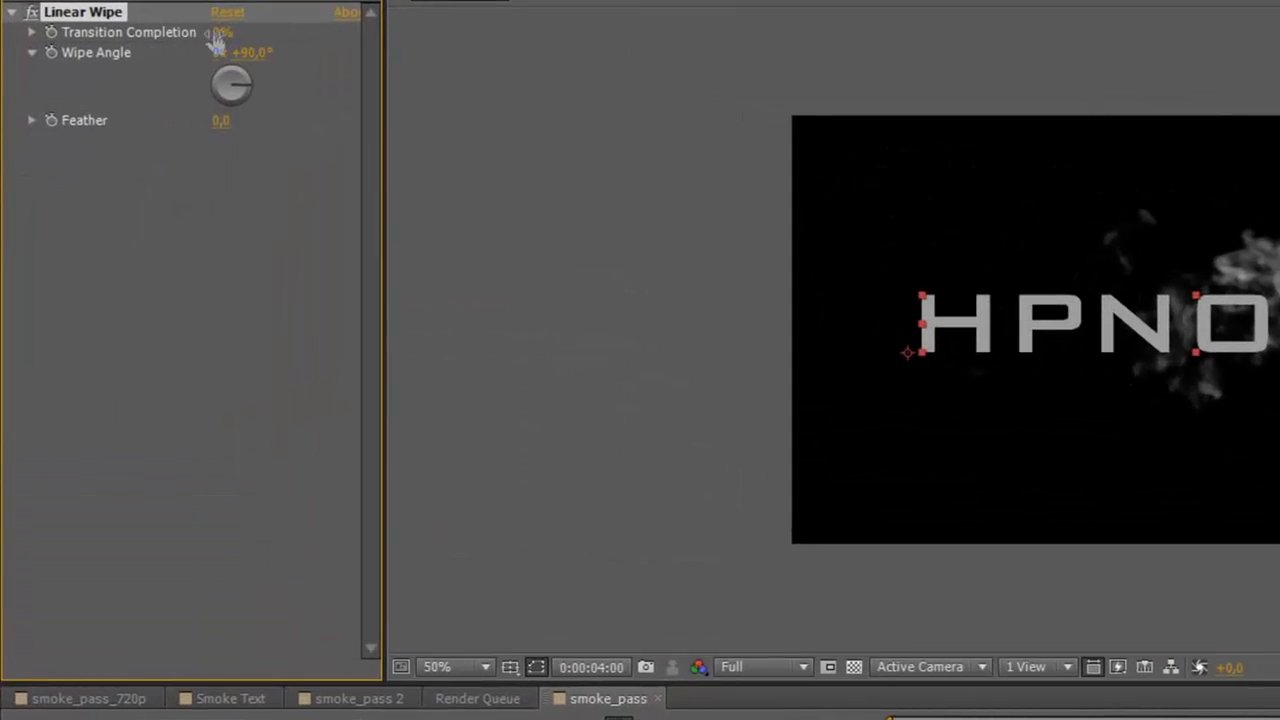
- Set the Linear Wipe's Wipe Angle to -90°
drag(124, 90, 139, 89)
drag(245, 30, 222, 52)
drag(260, 58, 130, 86)
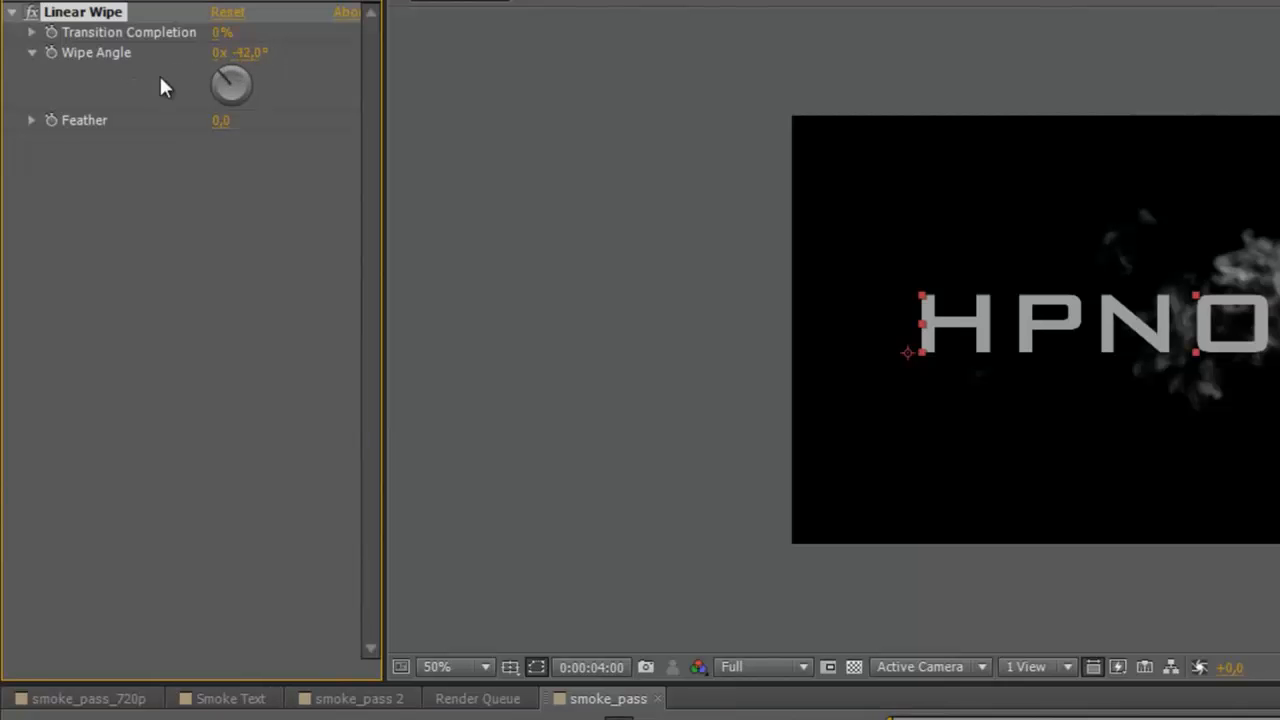
click(251, 54)
text(-9)
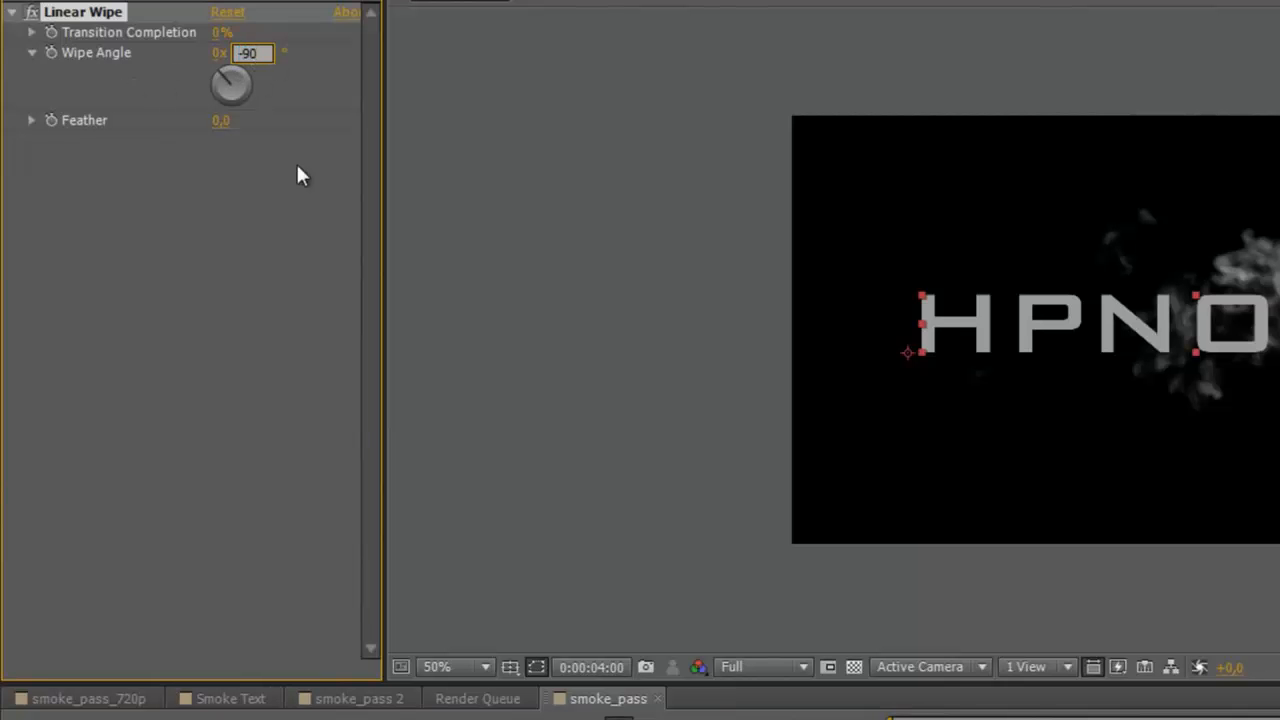
text(0)
key(Return)
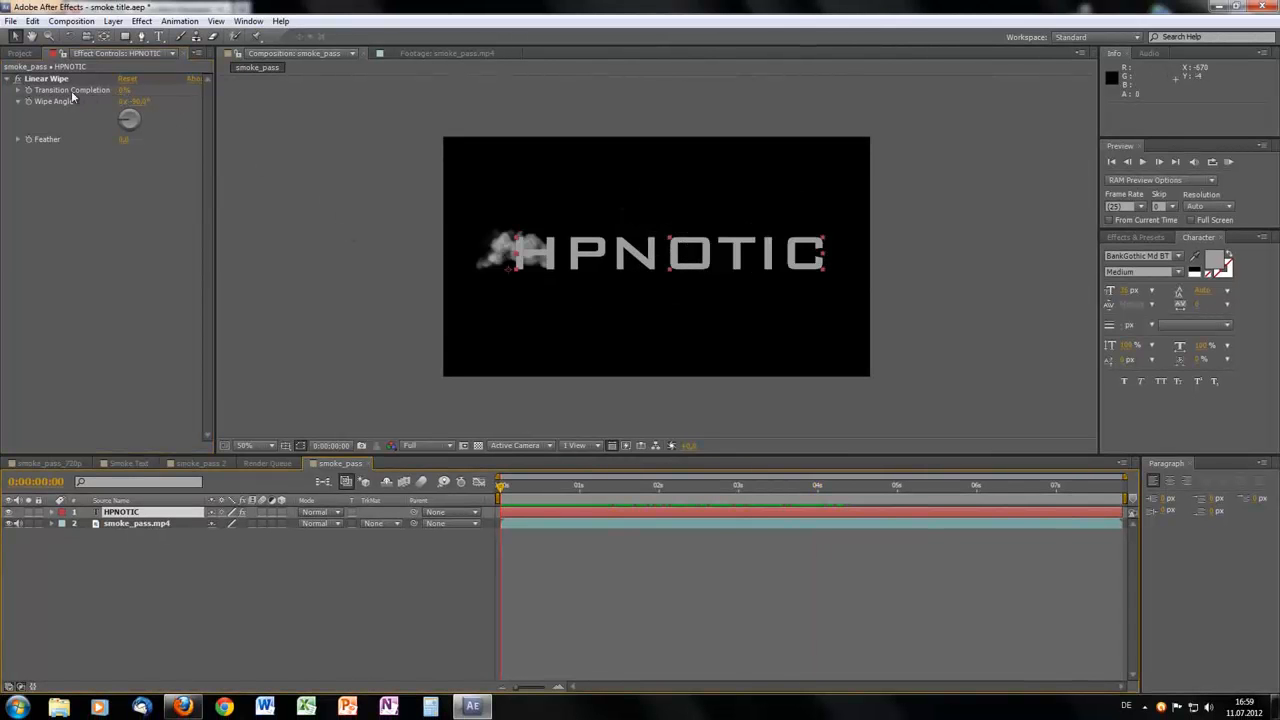
- Animate the wipe's Transition Completion from 100% at the first frame to 0% at about 5.5 seconds, and scrub the reveal
drag(122, 95, 213, 90)
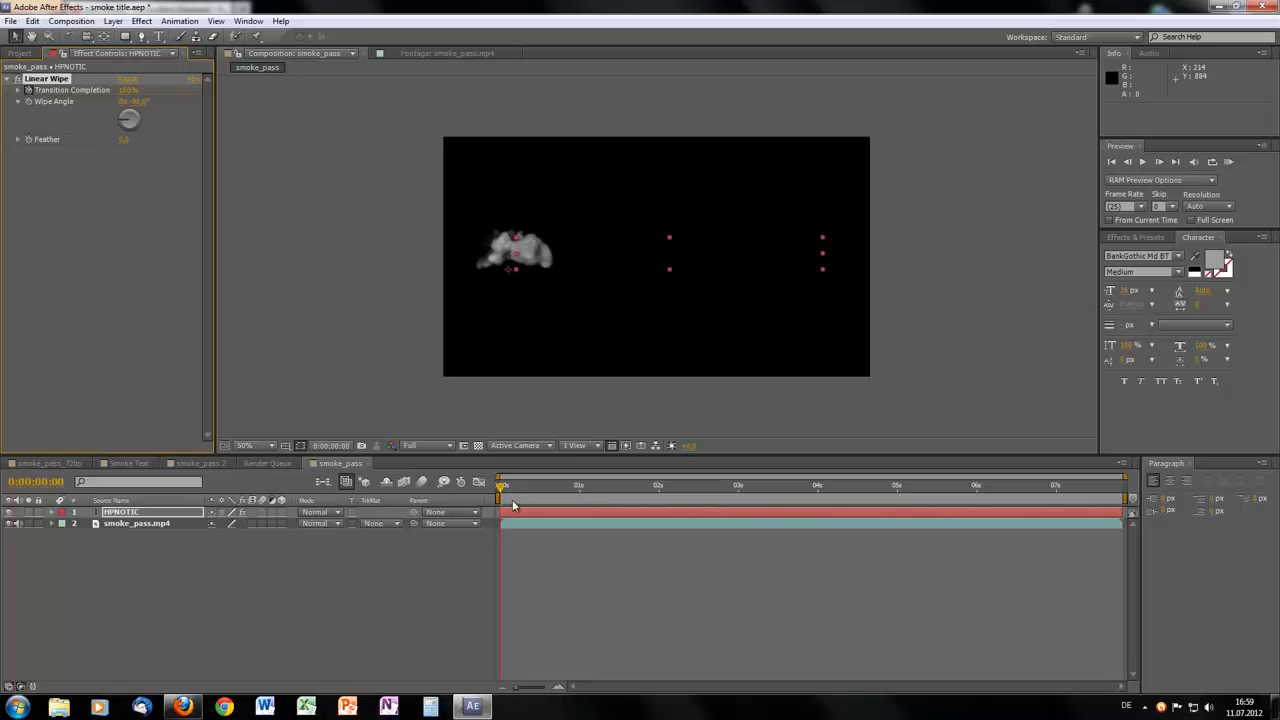
drag(503, 490, 935, 511)
click(128, 91)
text(0)
click(139, 241)
drag(530, 490, 603, 606)
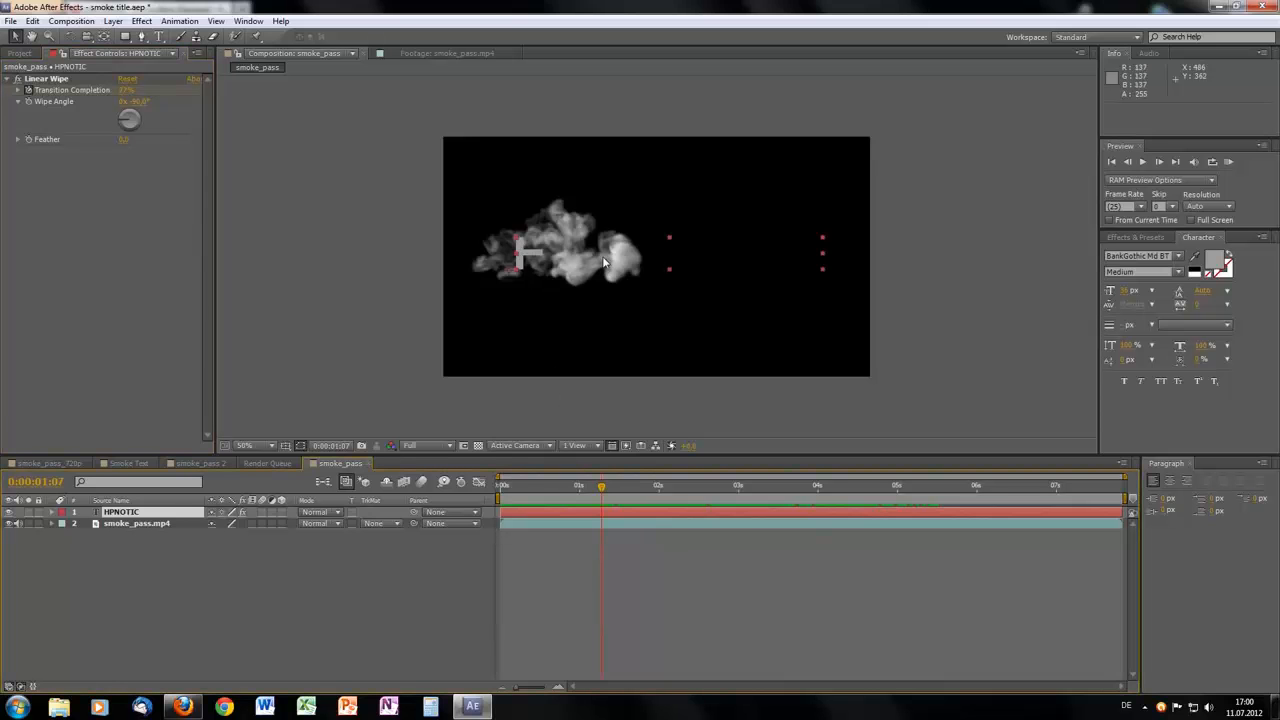
- Shift the HPNOTIC layer's Transition Completion keyframes earlier so the last one sits at 0:00:04:24, and preview the reveal
drag(600, 488, 637, 504)
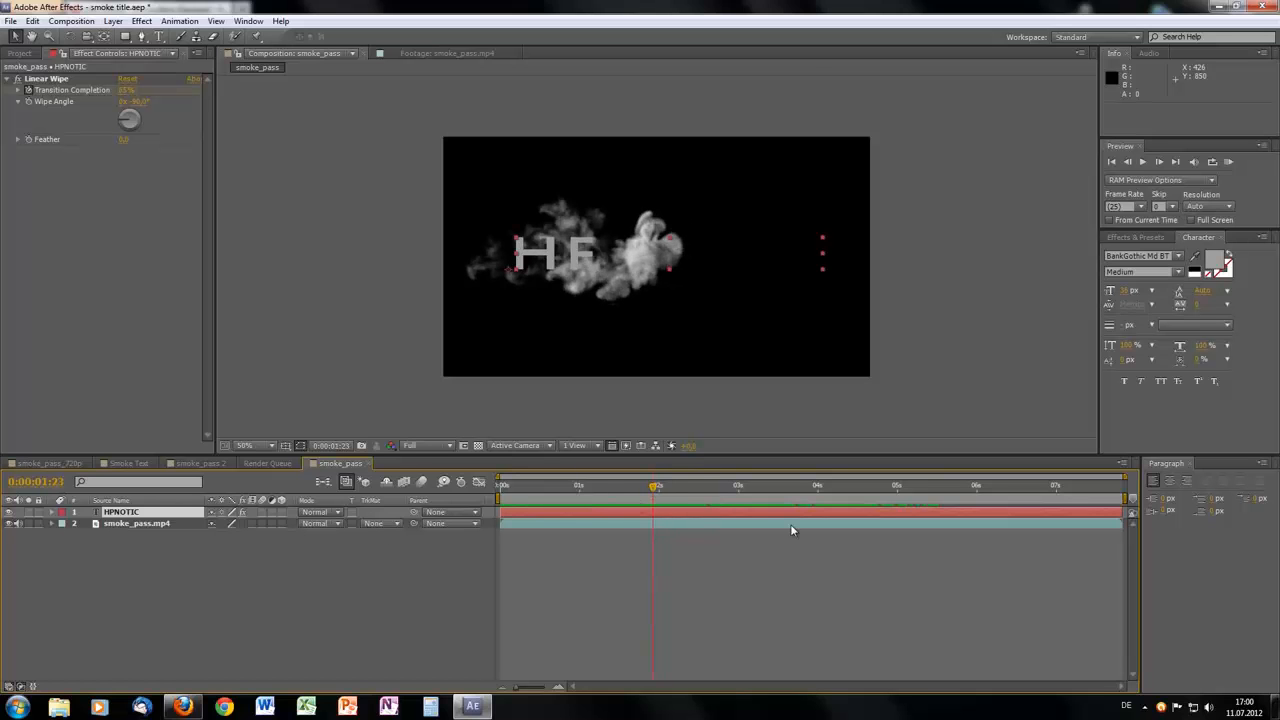
key(u)
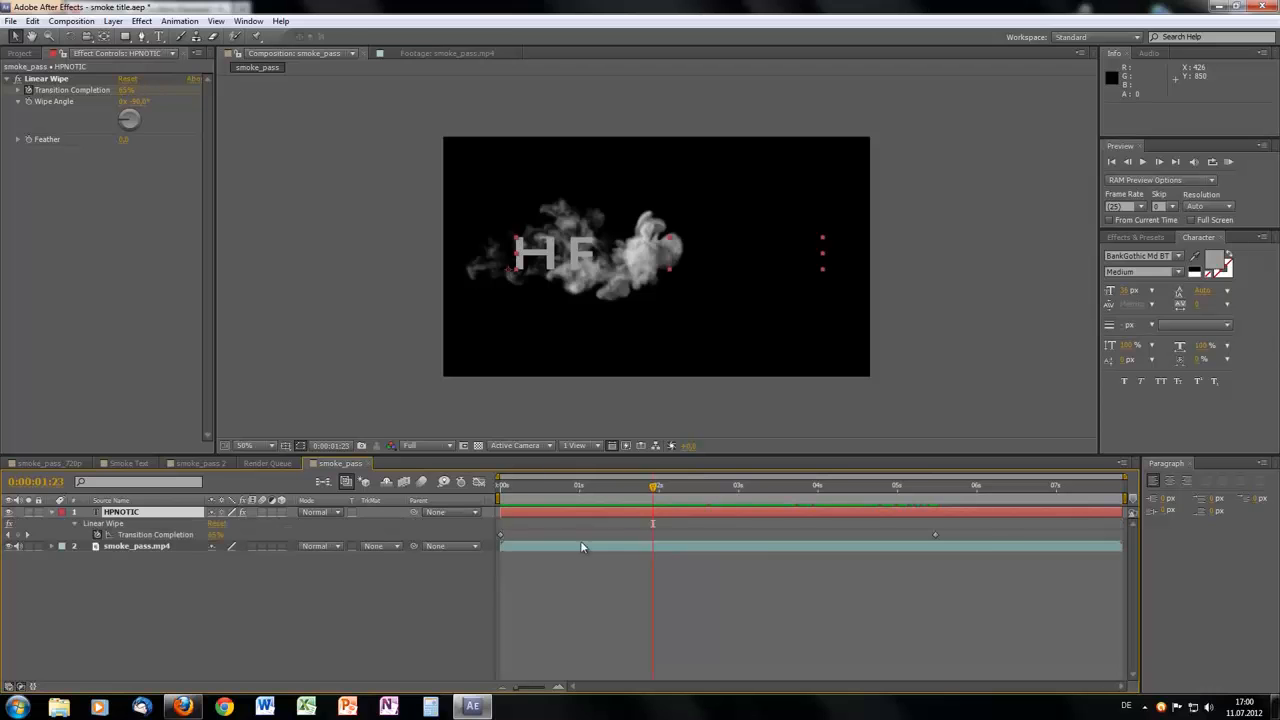
drag(1003, 540, 487, 552)
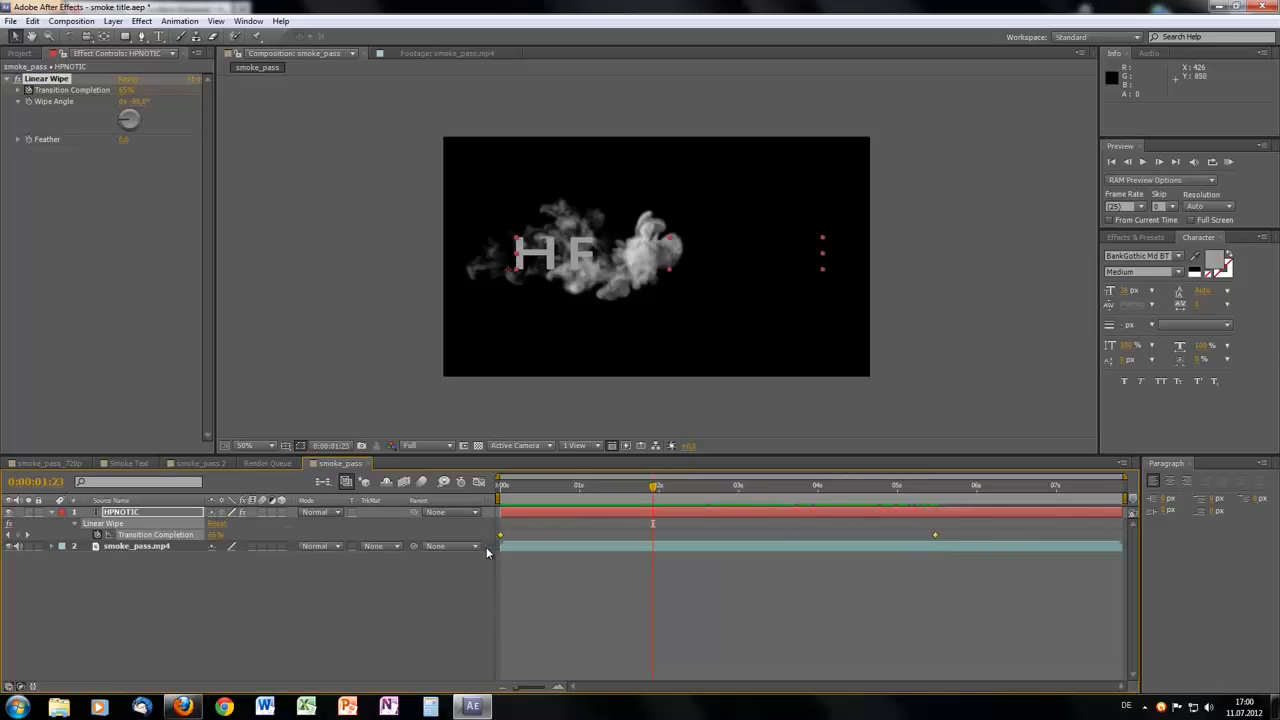
click(936, 539)
drag(920, 537, 893, 537)
key(KP_0)
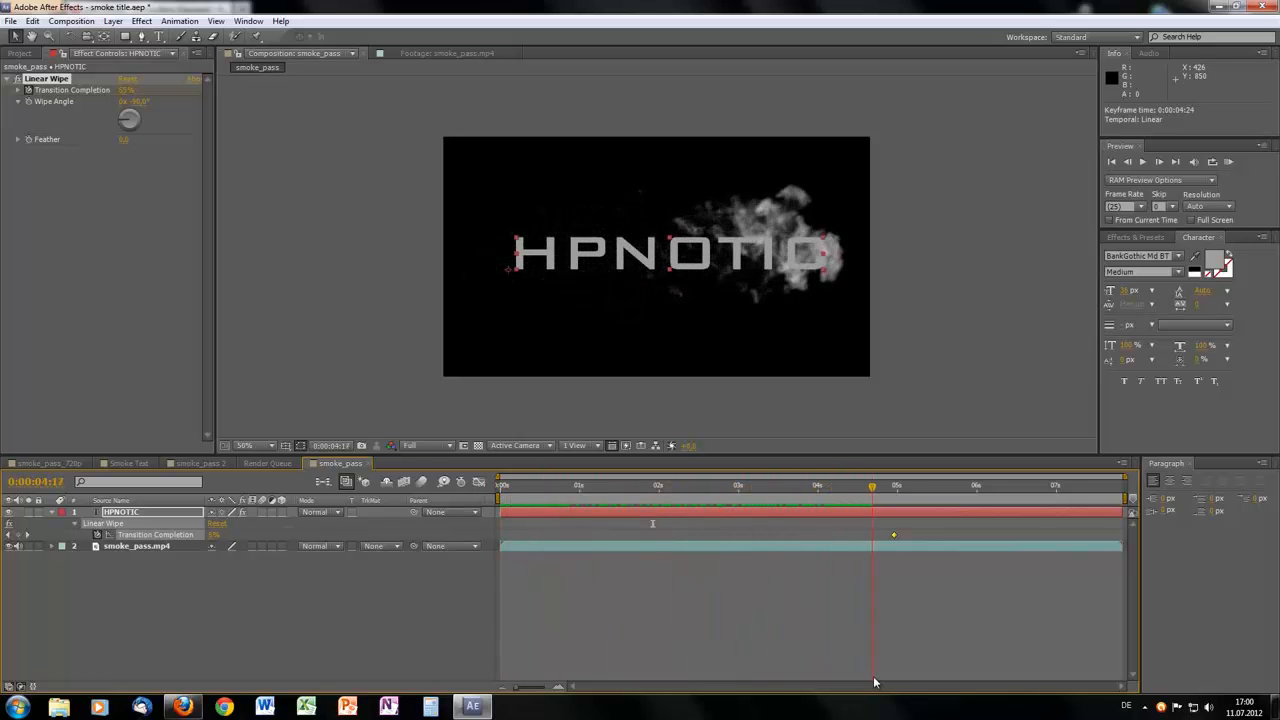
- Soften the wipe's edge by setting the Linear Wipe's Feather to about 65
drag(875, 685, 694, 660)
scroll(641, 362, up, 1)
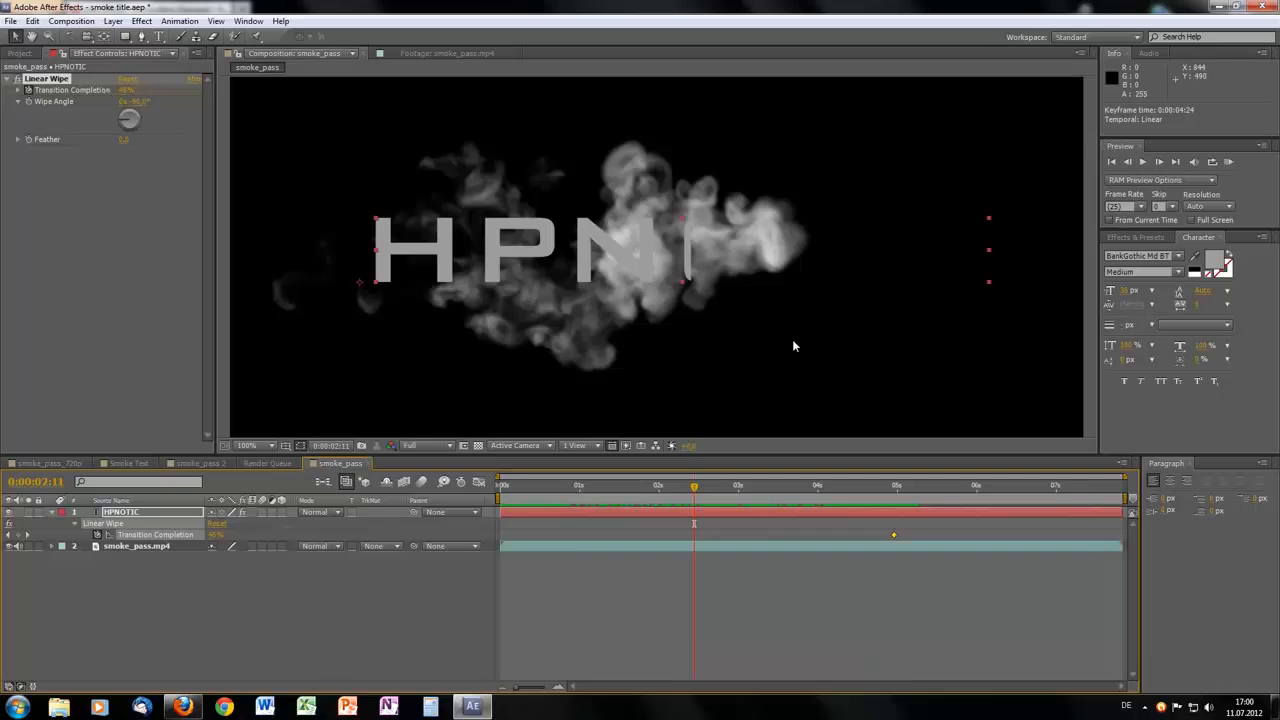
drag(678, 487, 710, 497)
key(comma)
key(period)
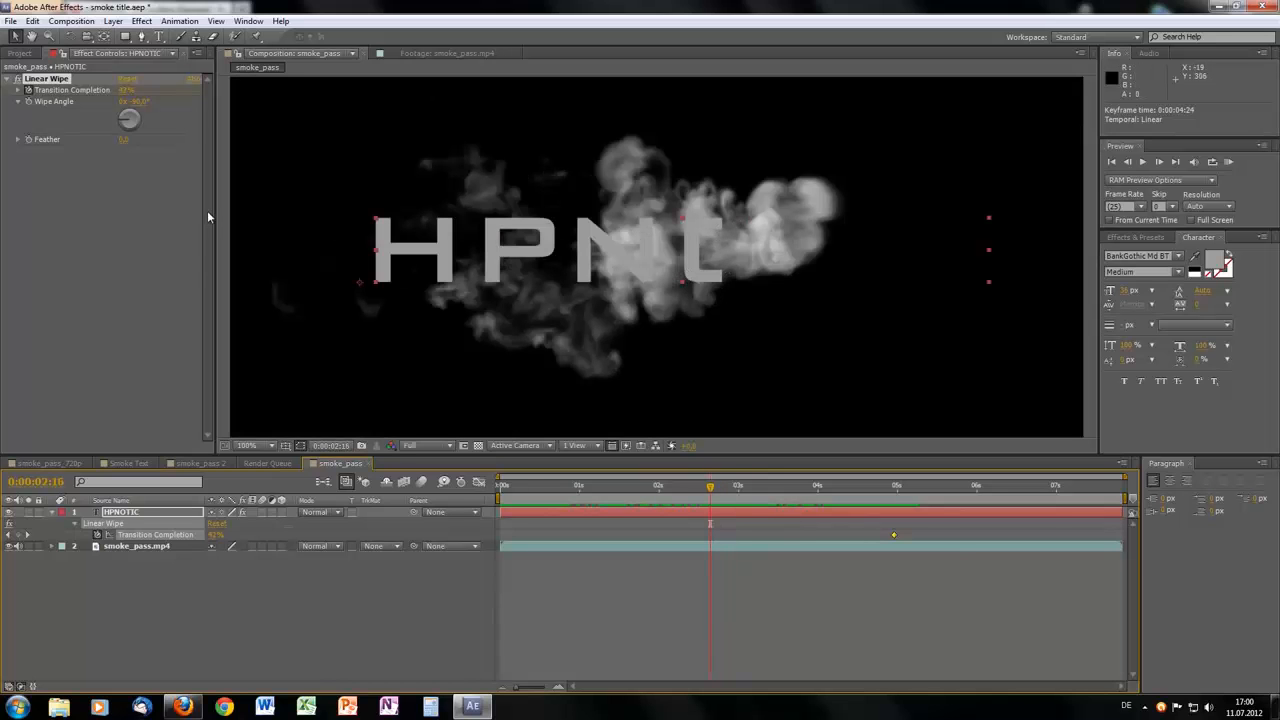
drag(123, 140, 164, 139)
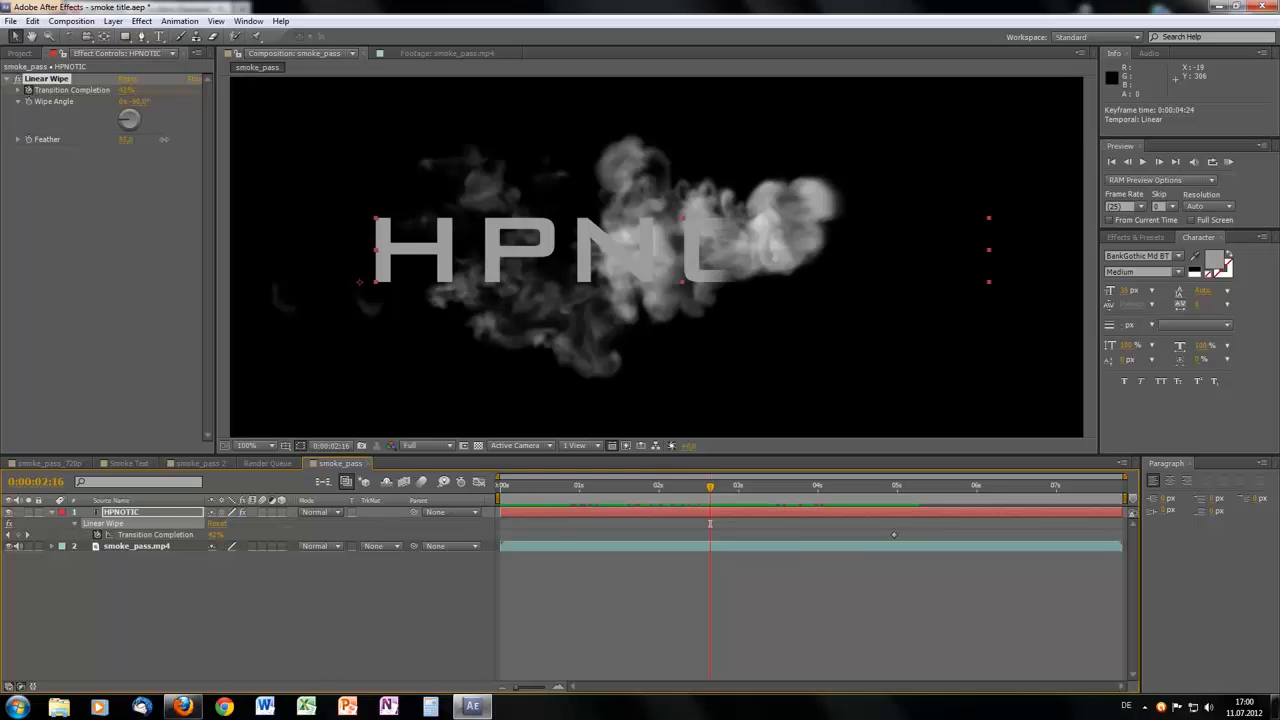
- Preview and scrub the feathered wipe to examine how its edge follows the smoke
mouse_move(563, 494)
mouse_down()
mouse_move(583, 492)
mouse_move(554, 499)
mouse_up()
key(KP_0)
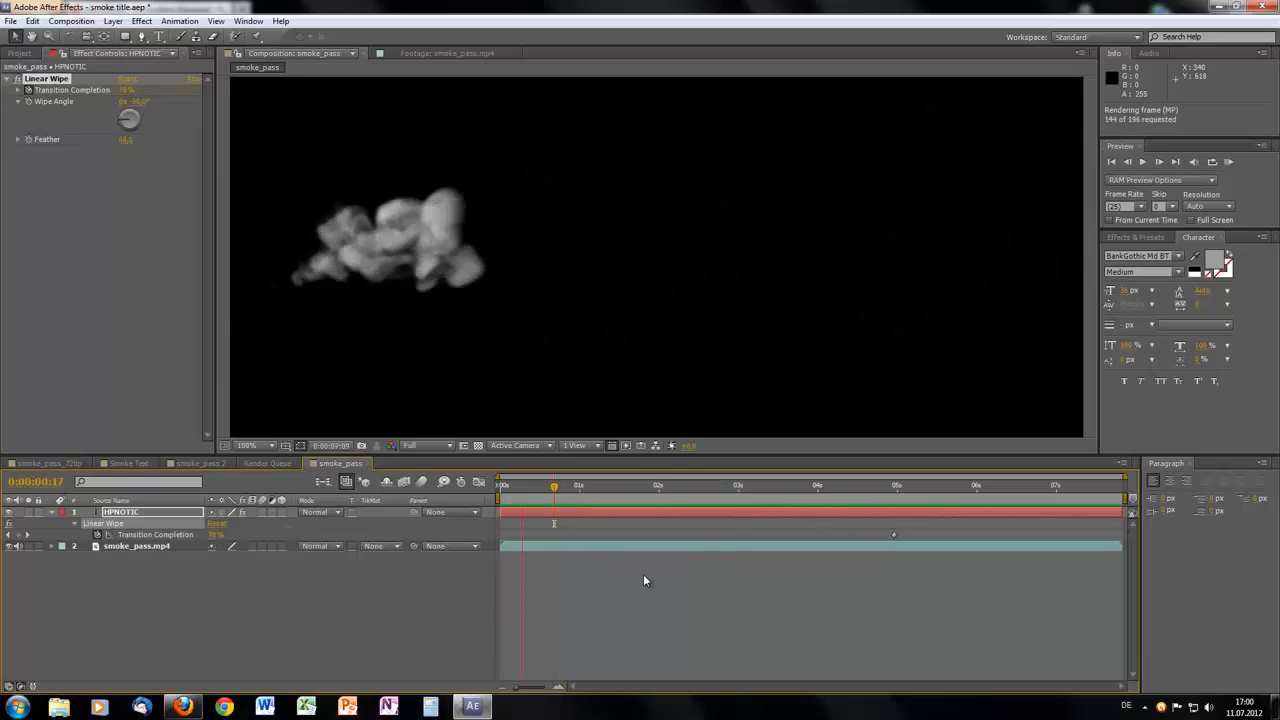
click(612, 508)
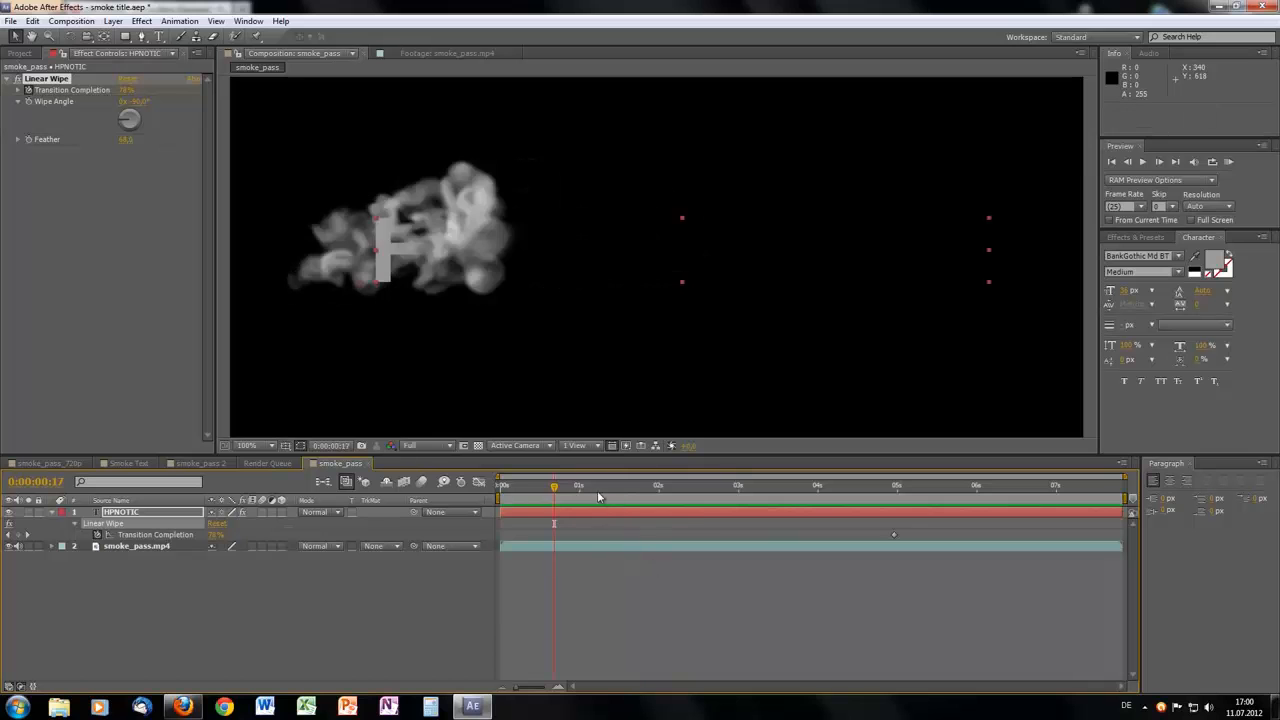
scroll(643, 338, down, 1)
drag(566, 495, 704, 493)
click(721, 601)
scroll(771, 355, up, 1)
scroll(773, 349, down, 1)
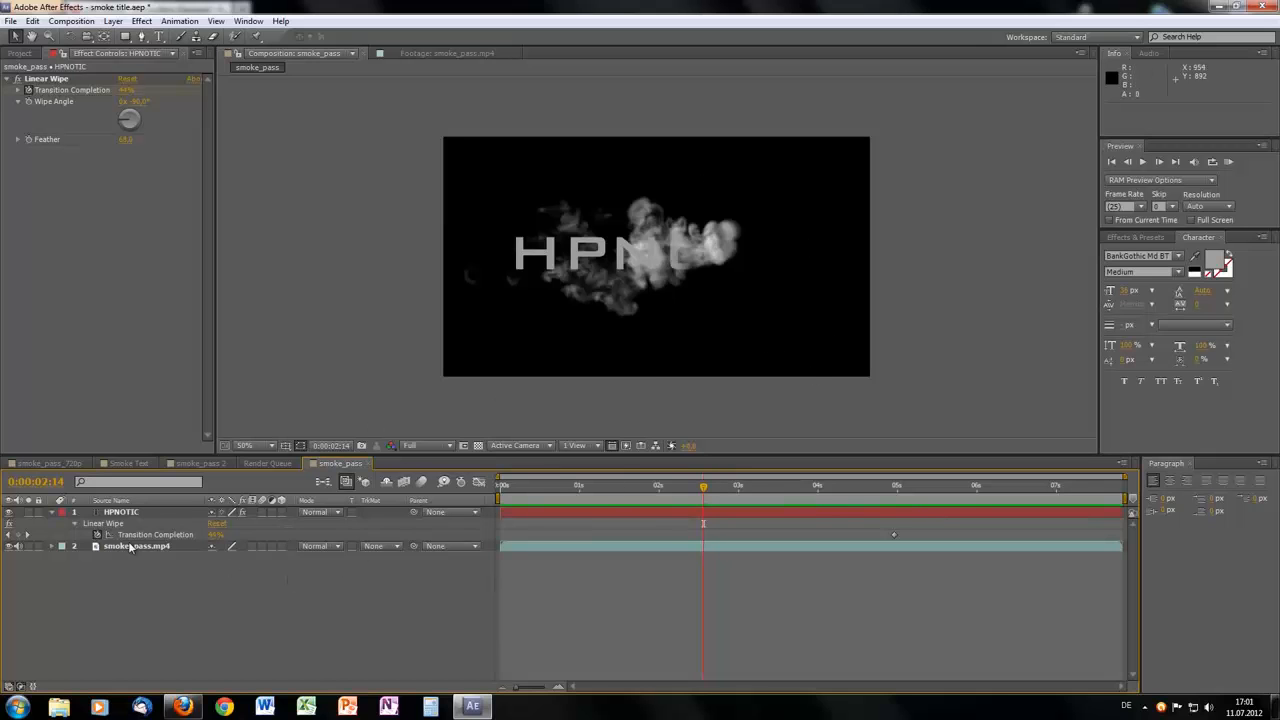
- Add a new adjustment layer to the smoke_pass composition and name it Distort
click(113, 21)
mouse_move(140, 36)
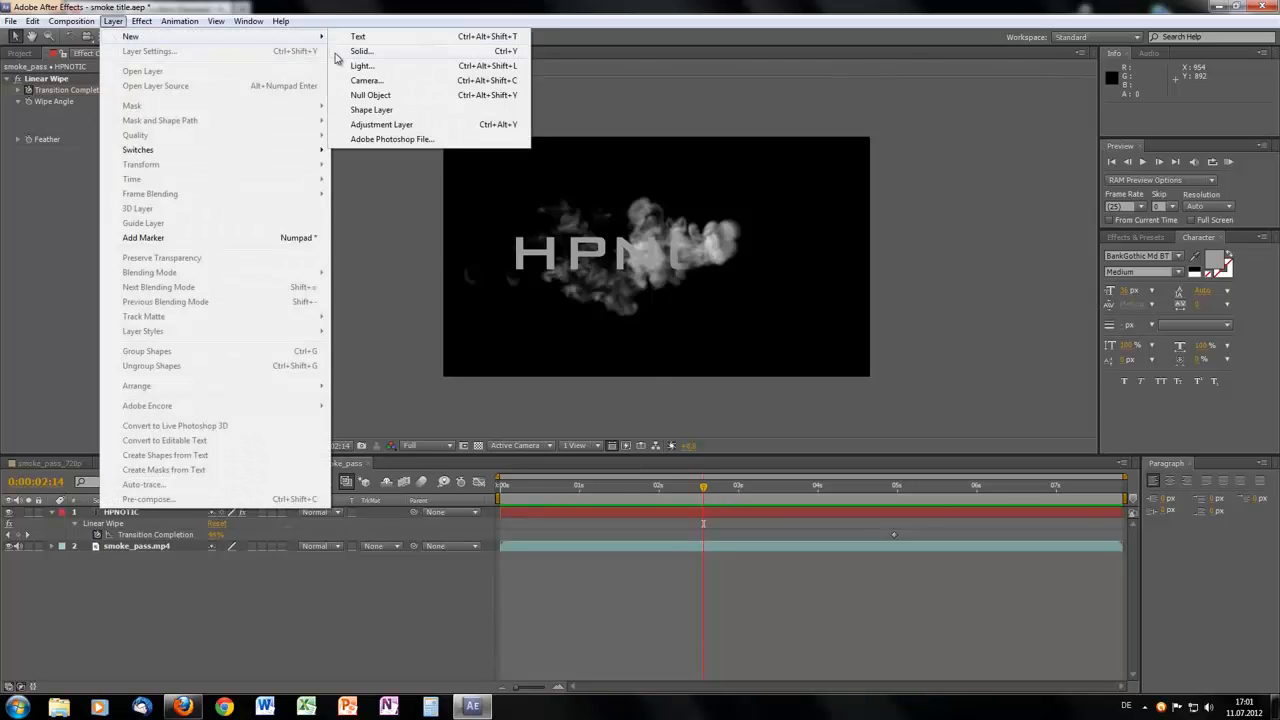
click(384, 125)
key(Return)
text(Distort)
key(Return)
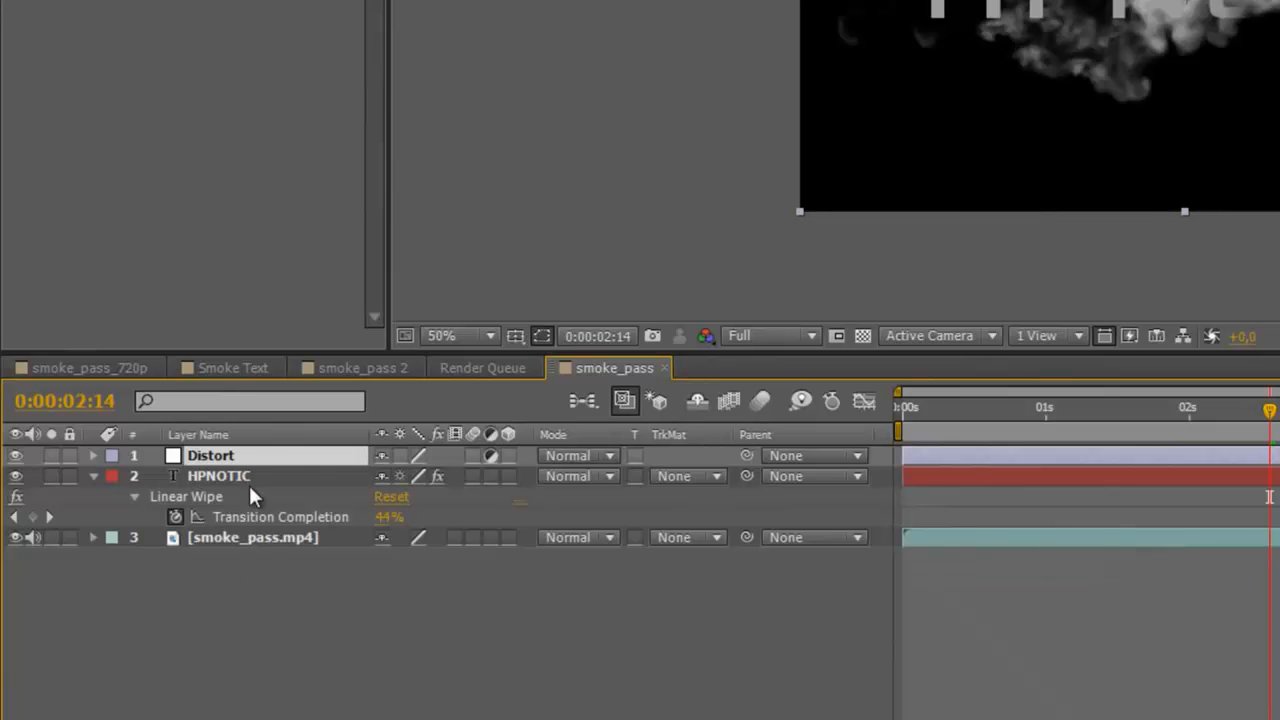
- Stack smoke_pass.mp4 above Distort and HPNOTIC below both, and set the smoke footage's blending mode to Screen
drag(228, 480, 227, 560)
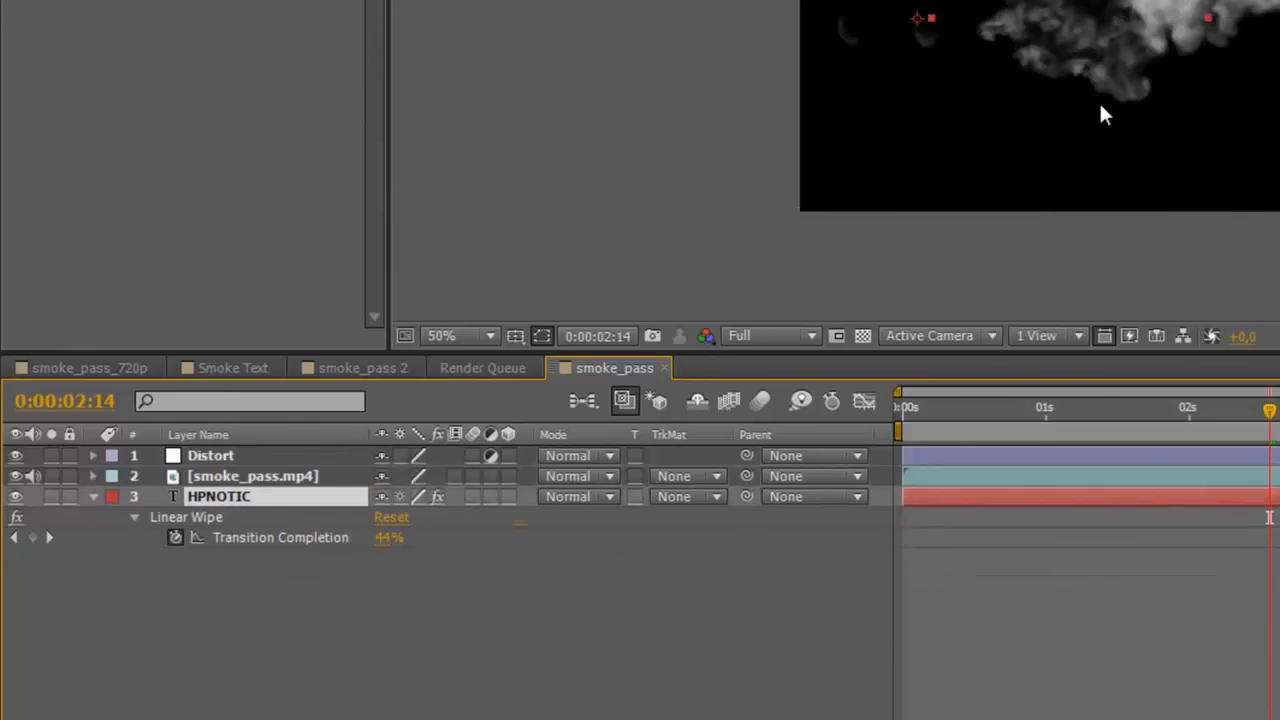
drag(219, 456, 220, 483)
click(230, 455)
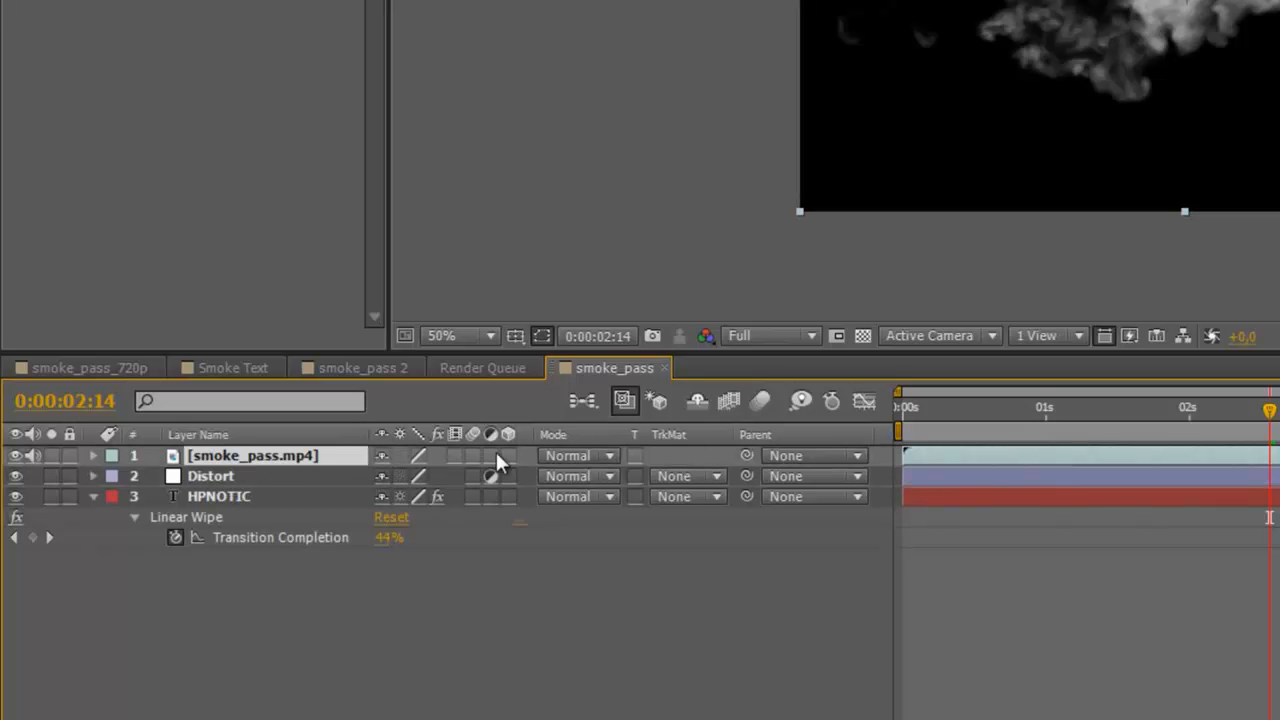
click(566, 458)
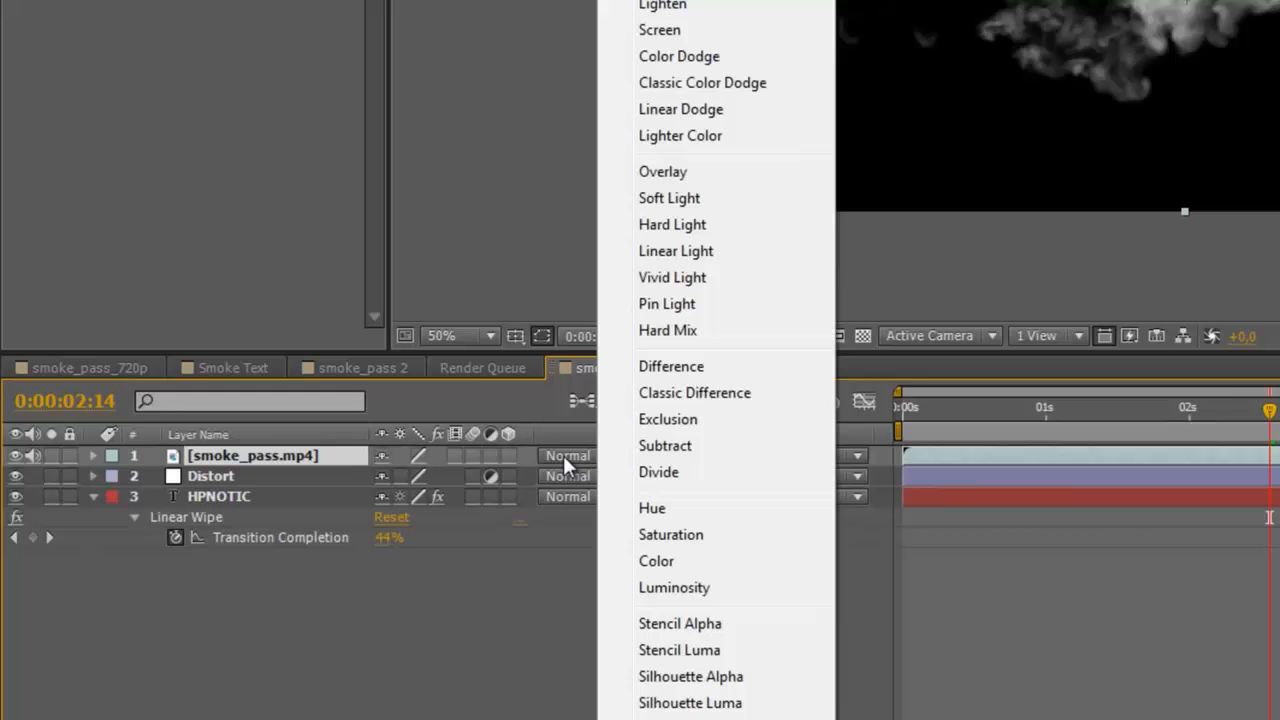
click(688, 33)
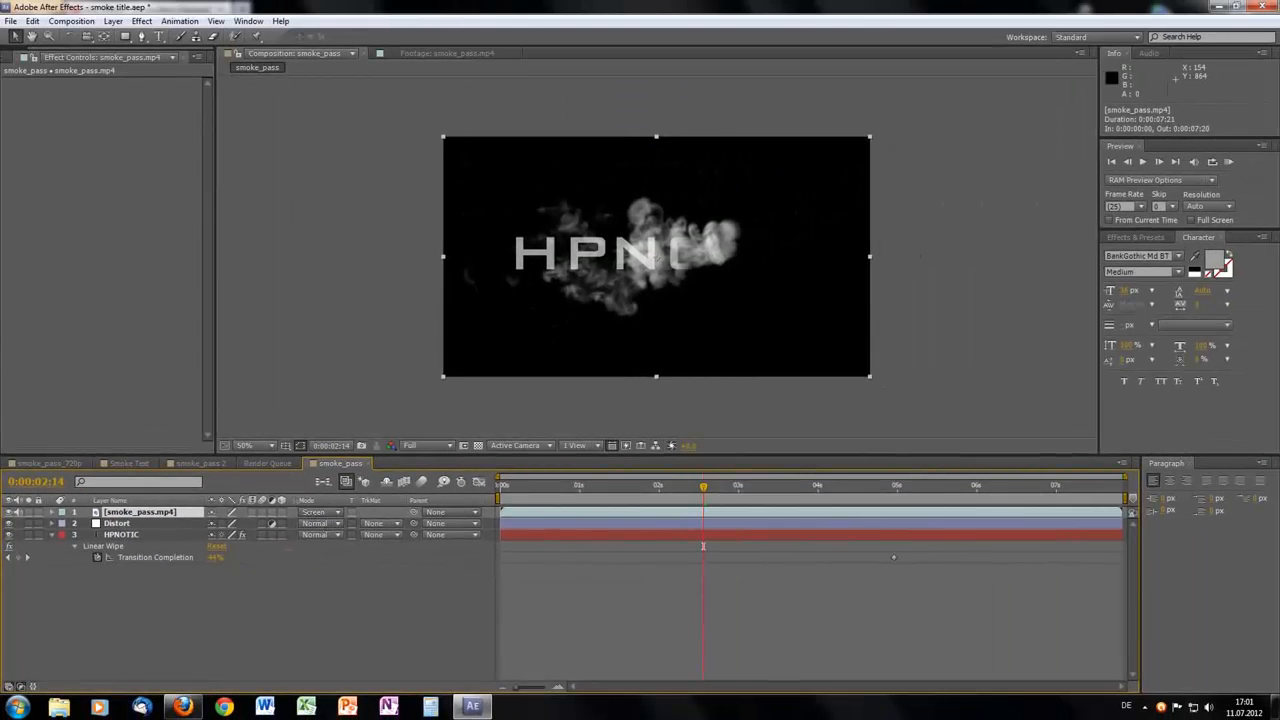
right_click(314, 502)
mouse_move(352, 541)
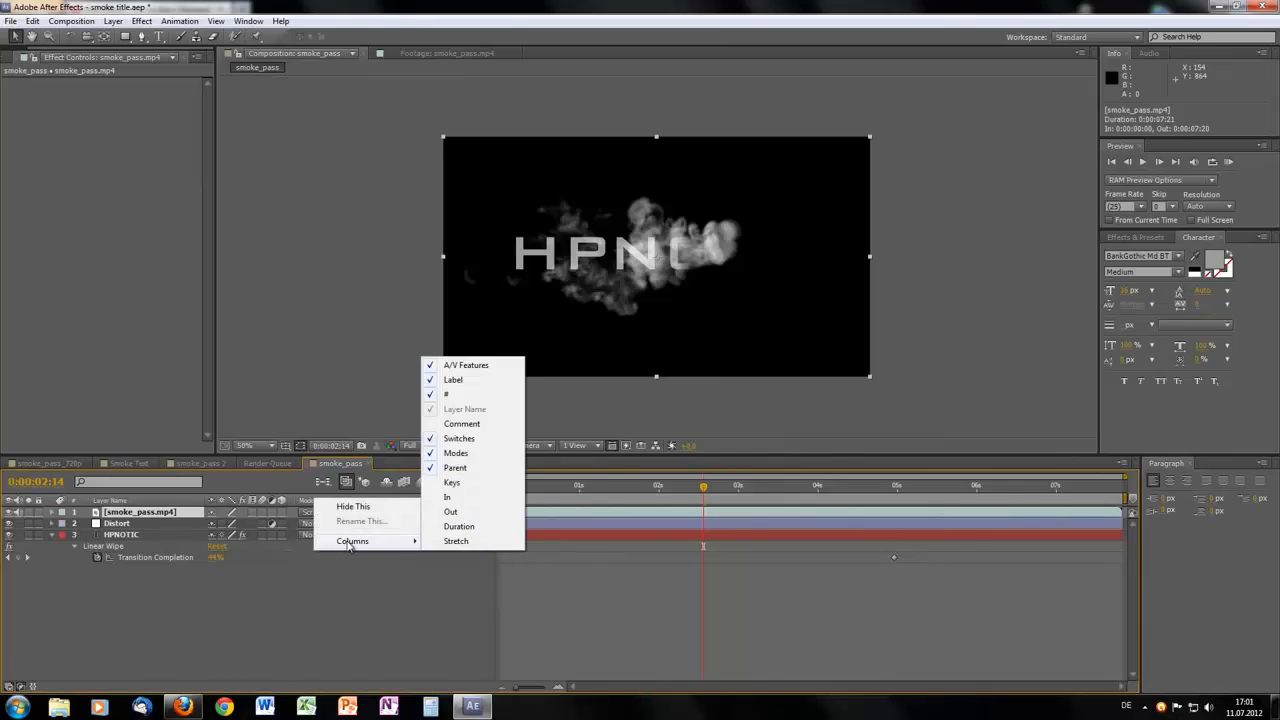
click(418, 558)
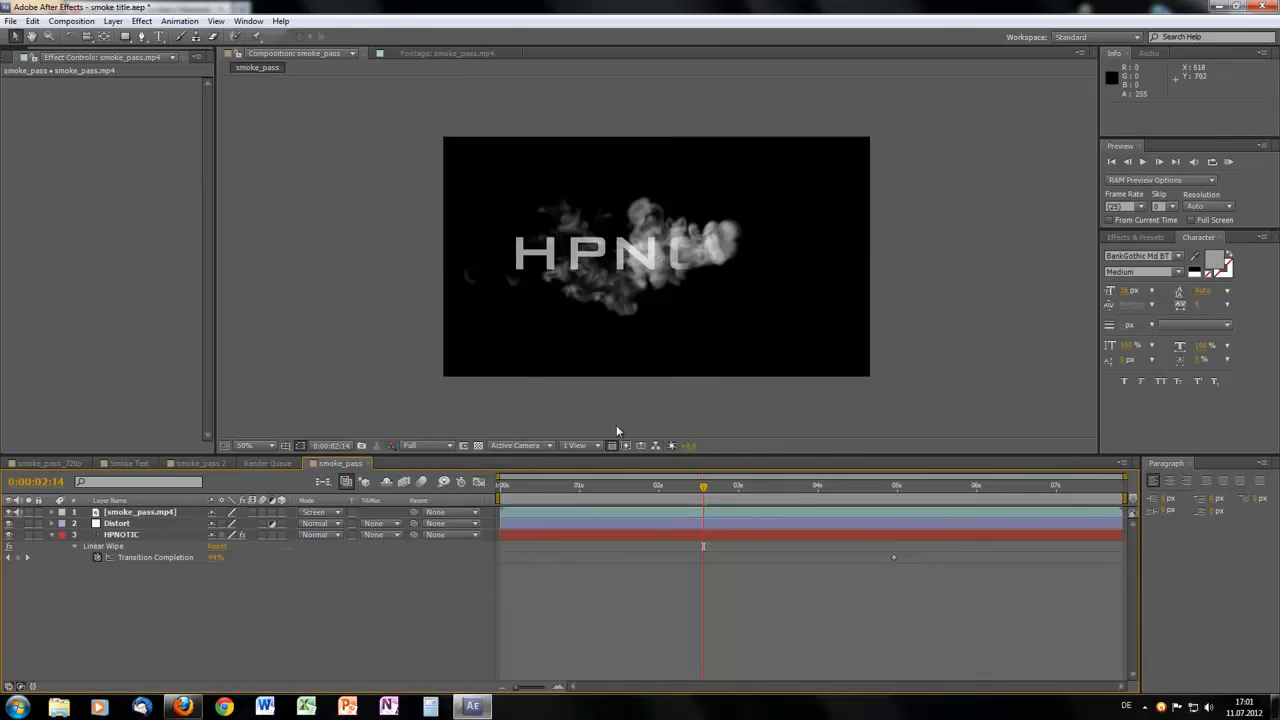
- Draw a rectangular mask about 380 px wide on the Distort layer, covering the composition's left part beyond its full height
click(127, 525)
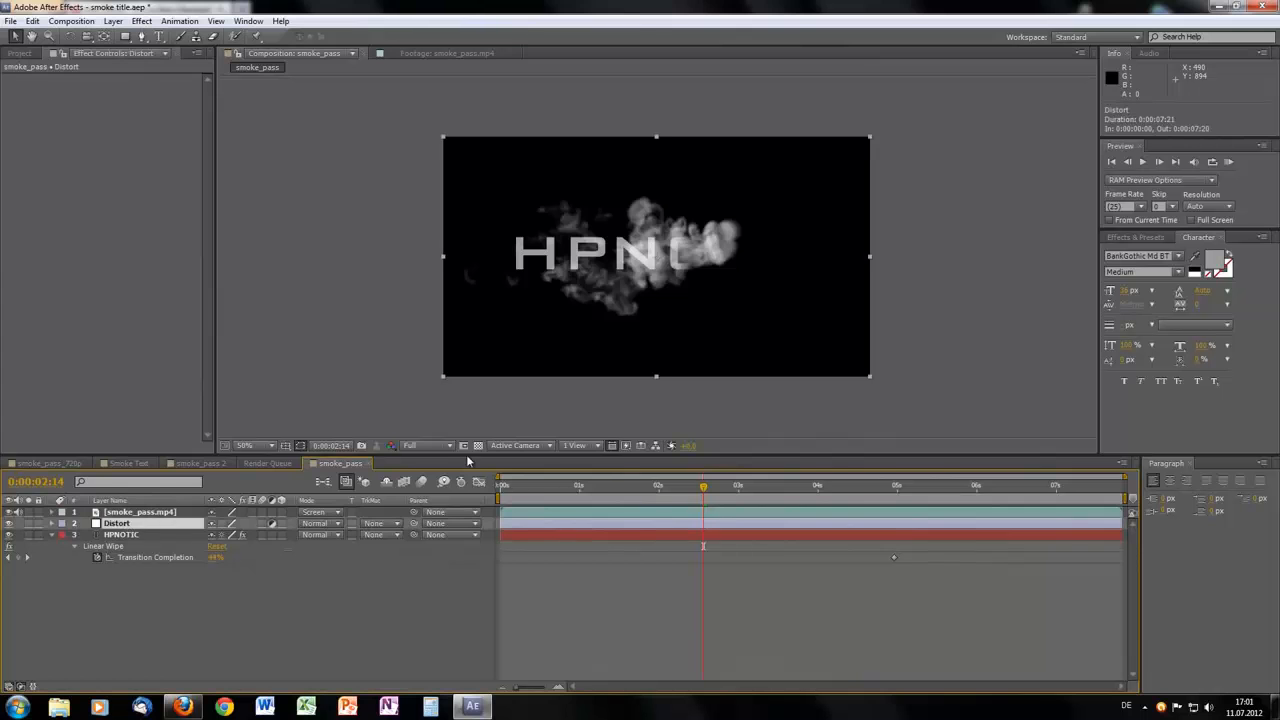
drag(524, 484, 646, 522)
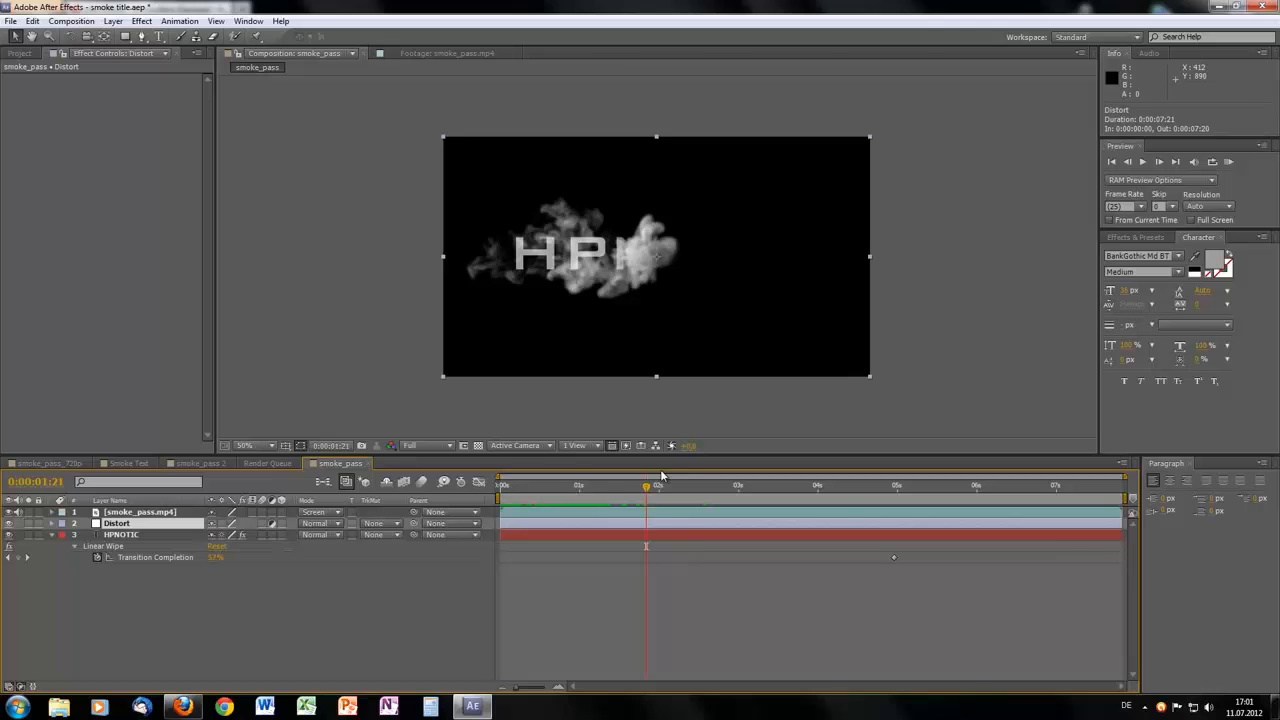
click(125, 36)
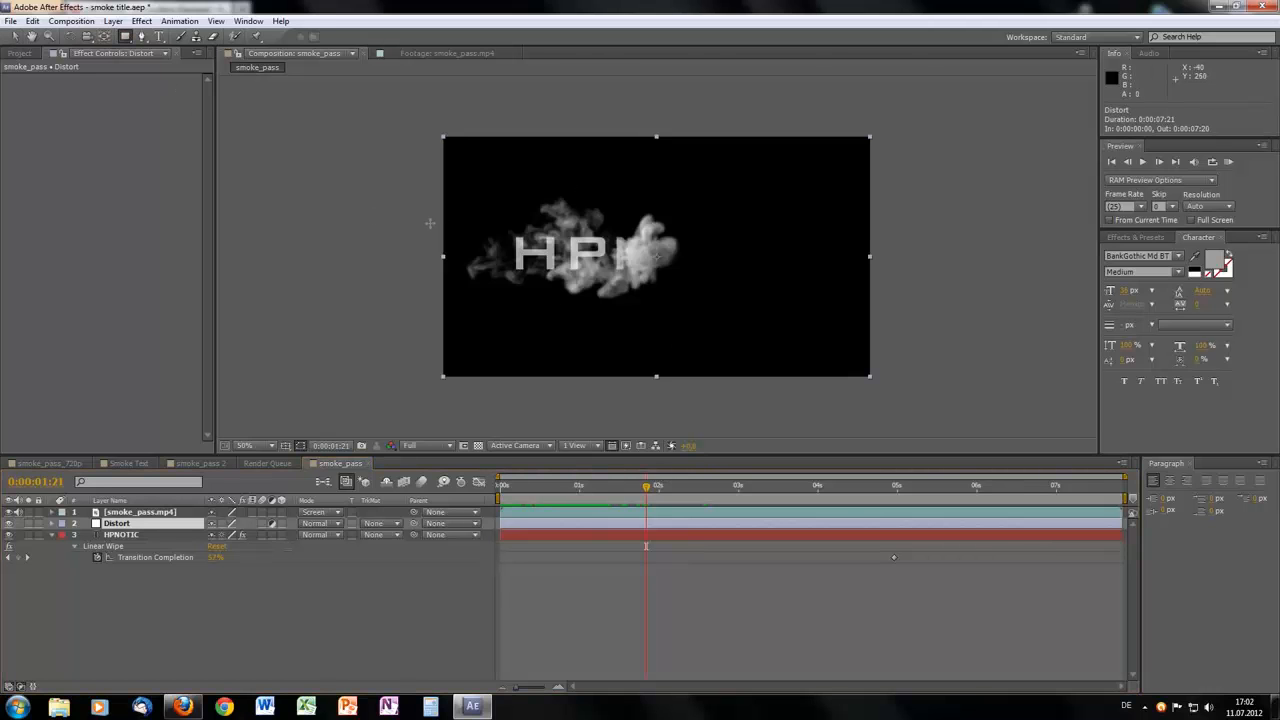
drag(432, 76, 560, 463)
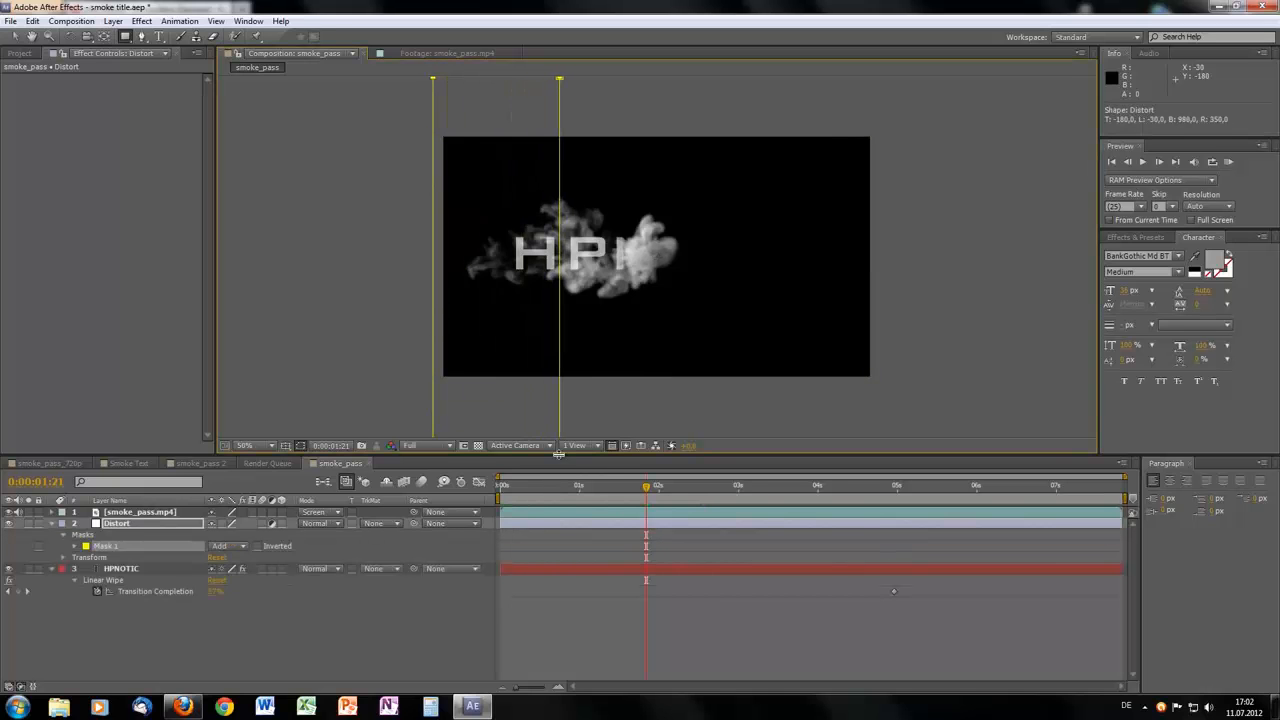
- Show the Distort mask's properties and set a Mask Path keyframe at the first frame
drag(646, 488, 492, 511)
click(14, 36)
click(128, 524)
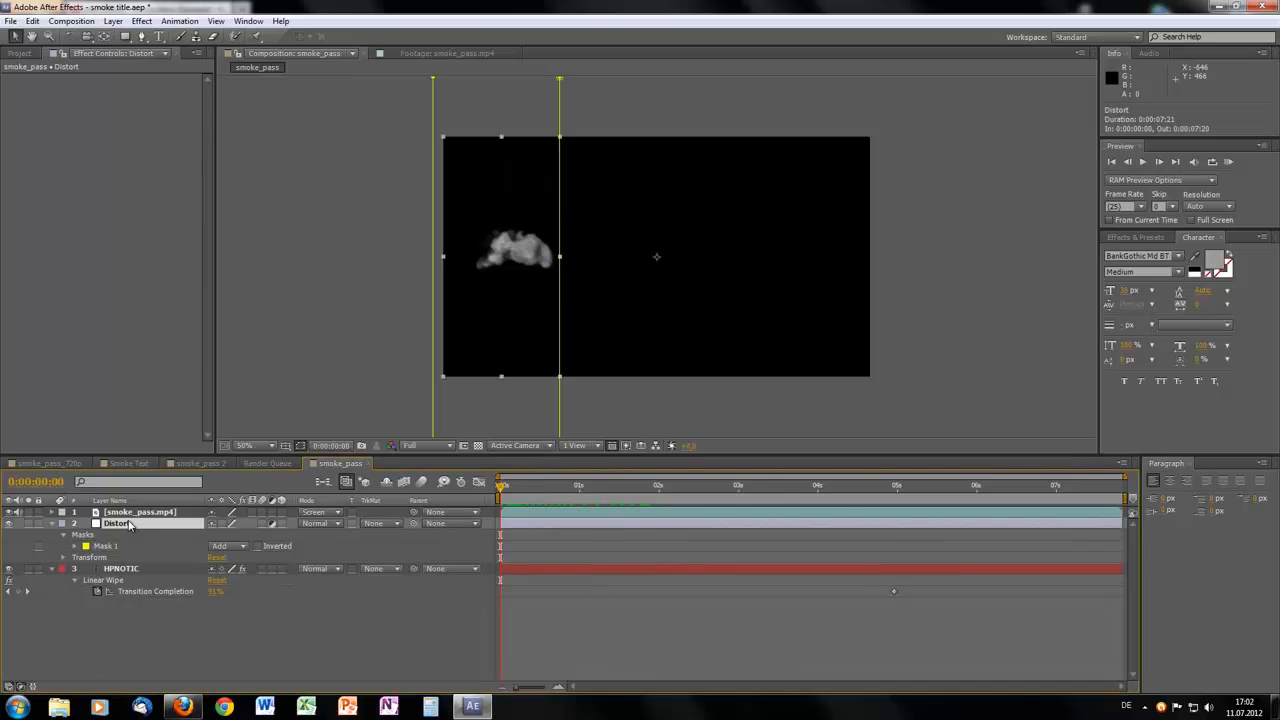
key(m)
key(m)
key(m)
key(m)
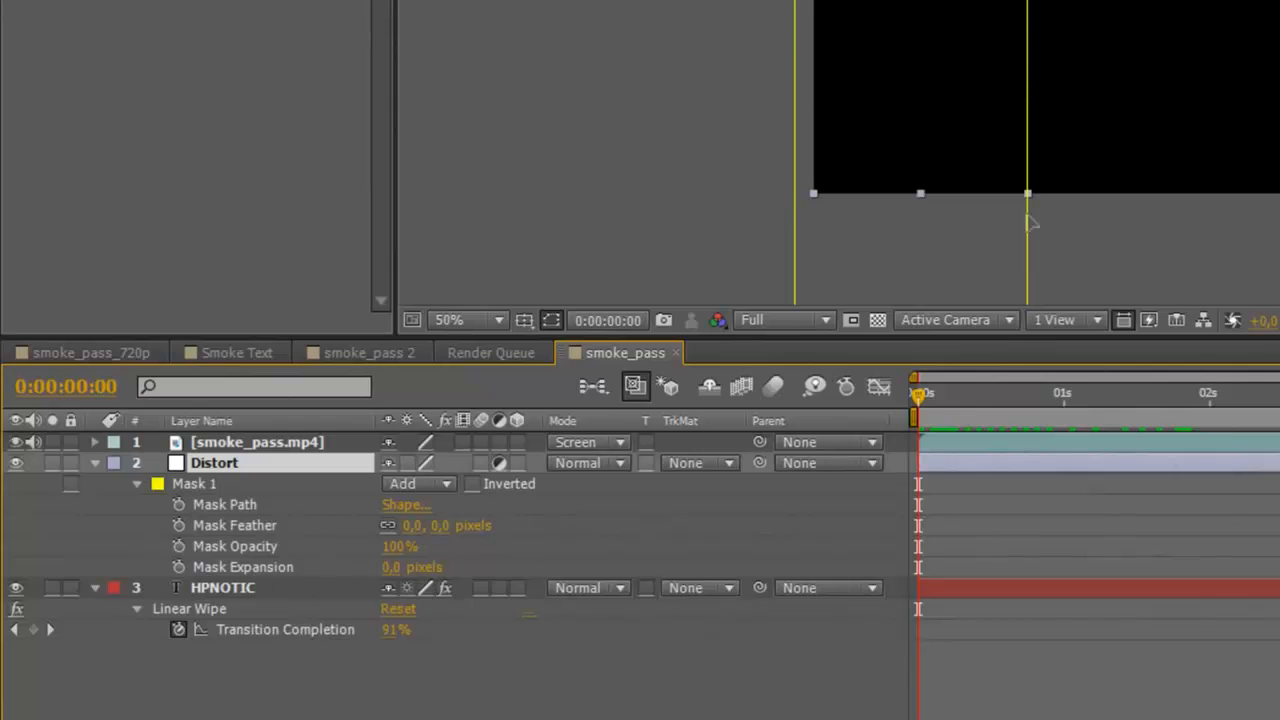
click(1029, 220)
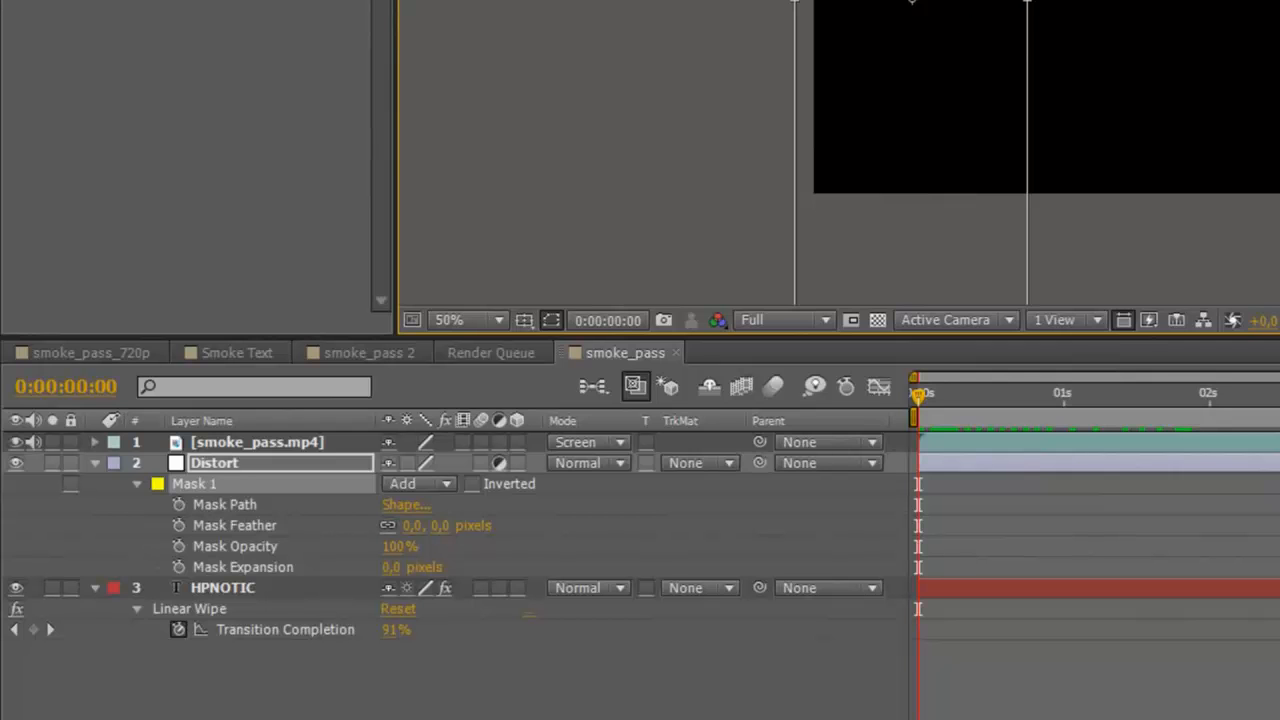
click(177, 503)
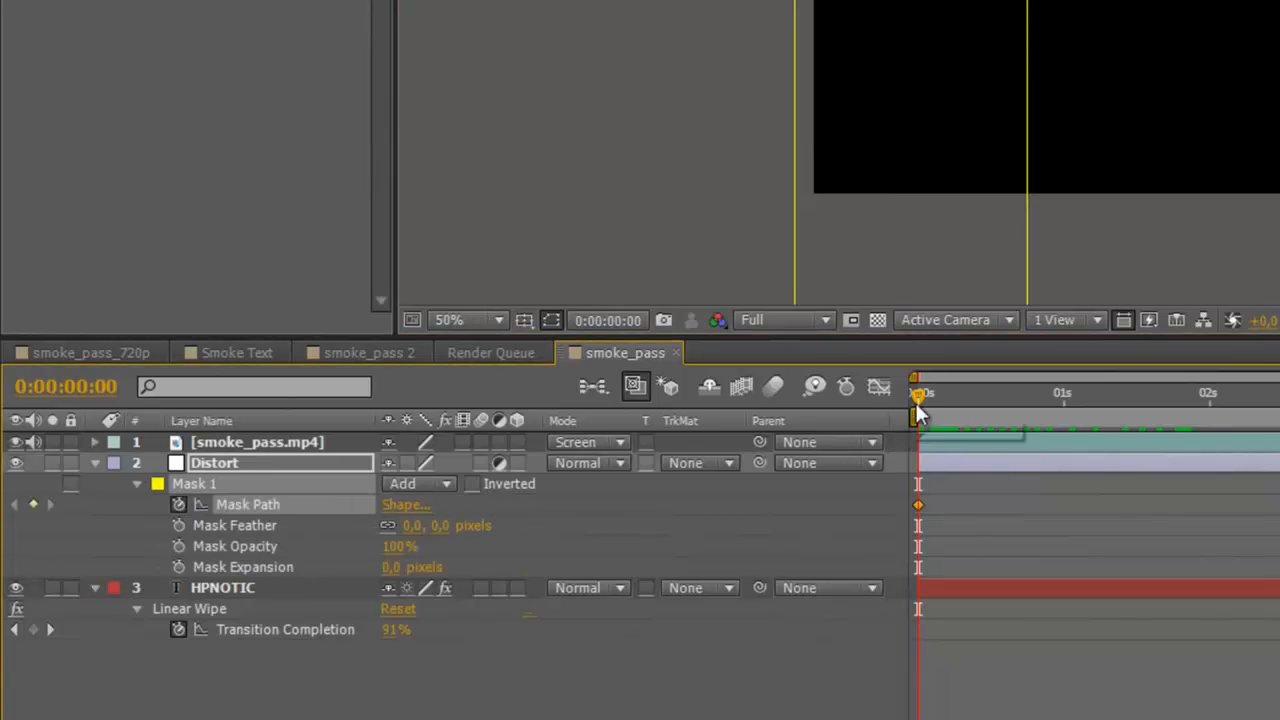
- At 0:00:05:00, move the Distort mask across to the composition's right end to keyframe its travel
drag(916, 393, 1093, 565)
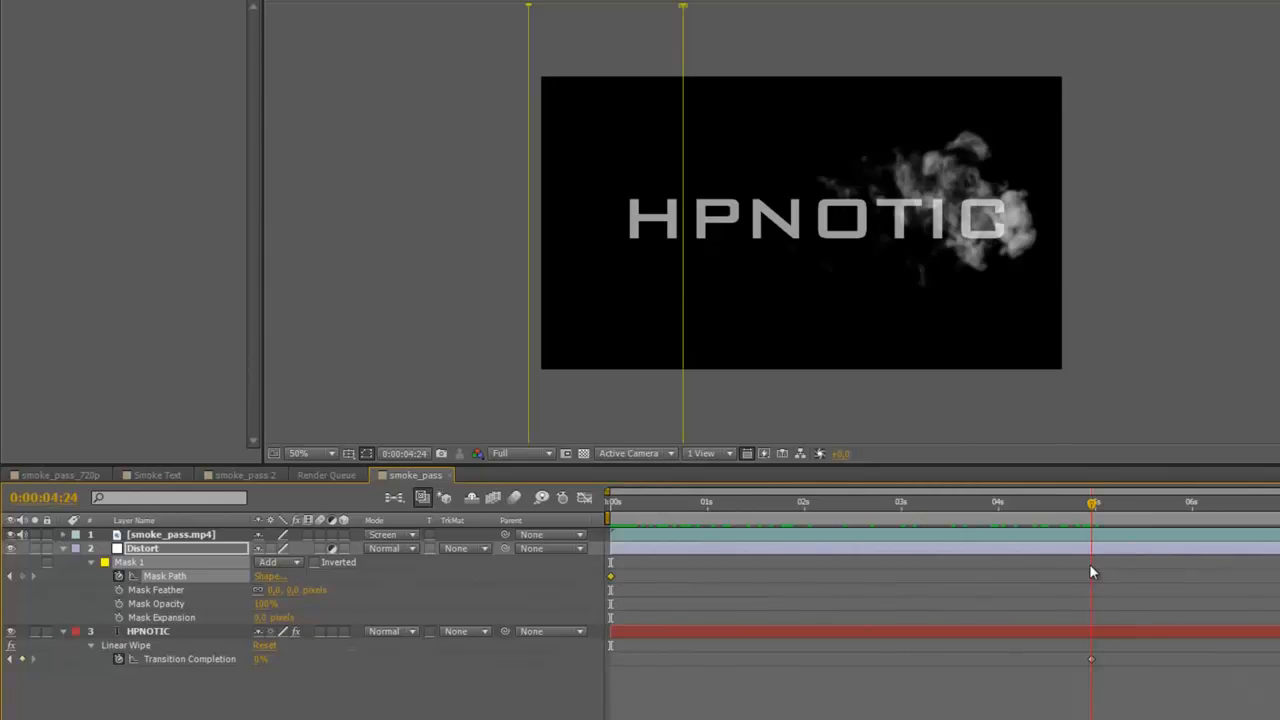
click(684, 420)
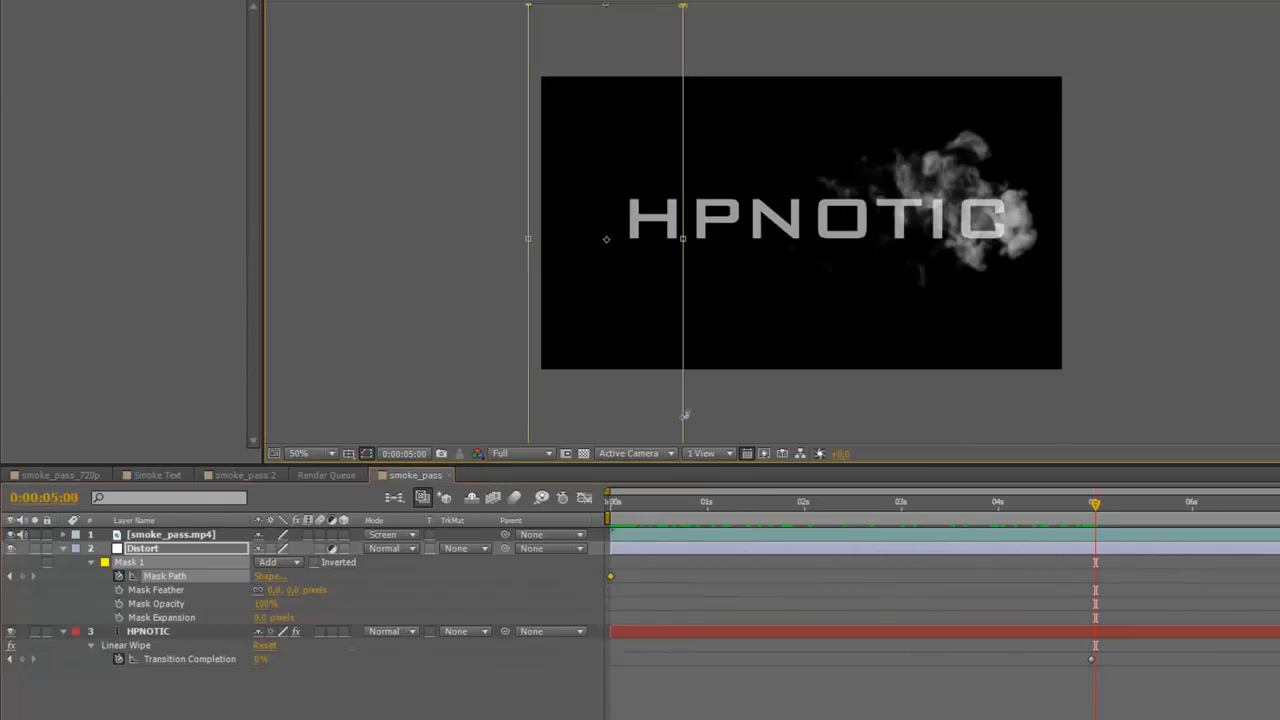
drag(676, 411, 1093, 402)
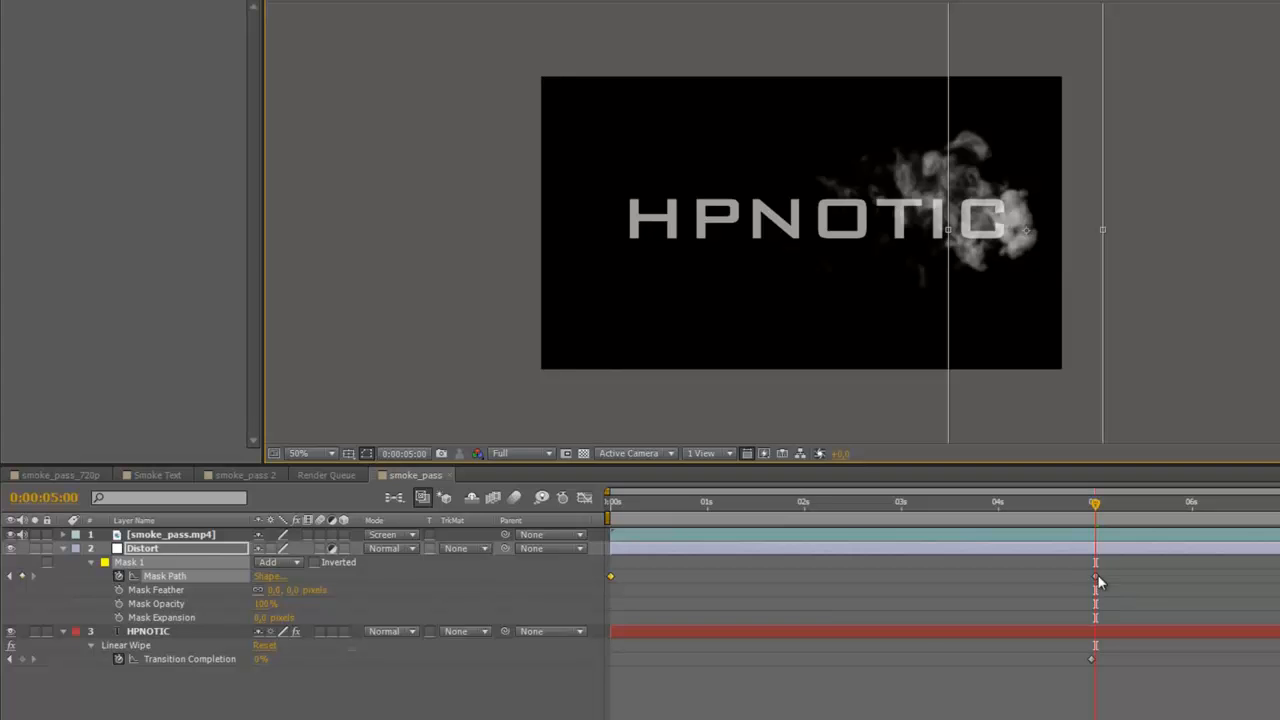
- Scrub the mask's travel against the smoke and move its last Mask Path keyframe earlier, to about 4.4 seconds
click(606, 502)
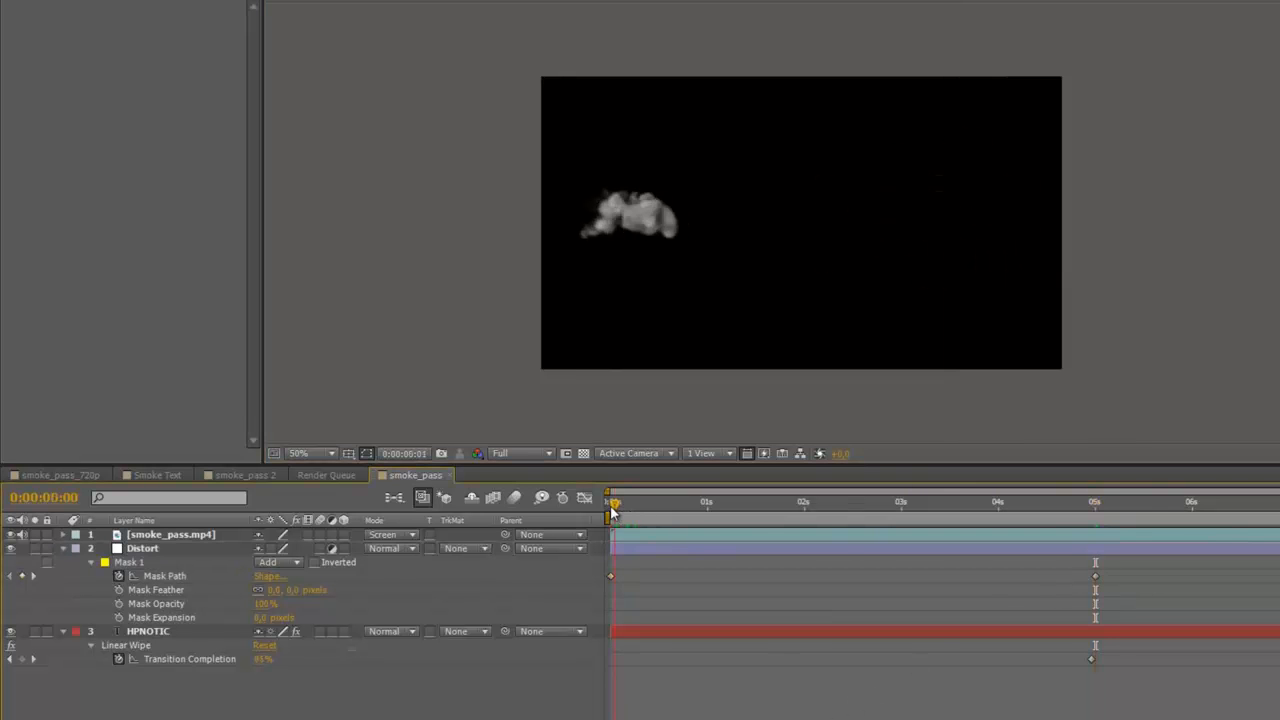
click(133, 554)
drag(612, 503, 955, 688)
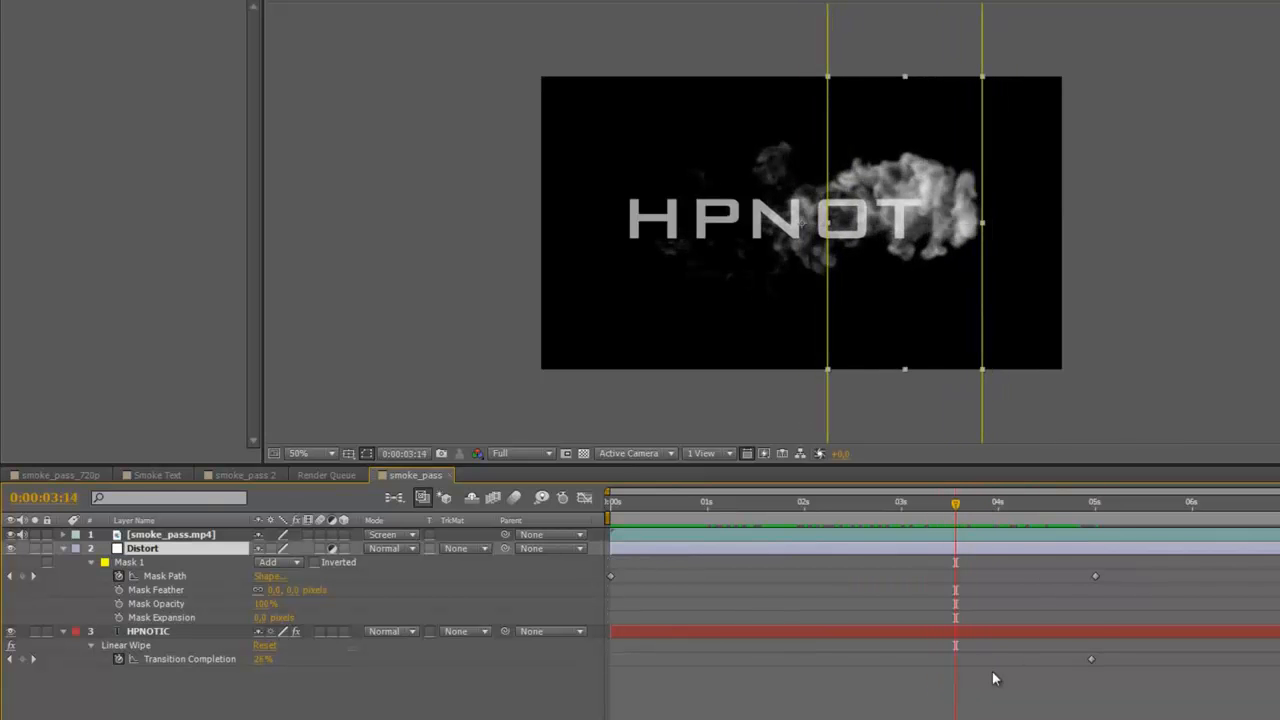
drag(1095, 577, 1038, 581)
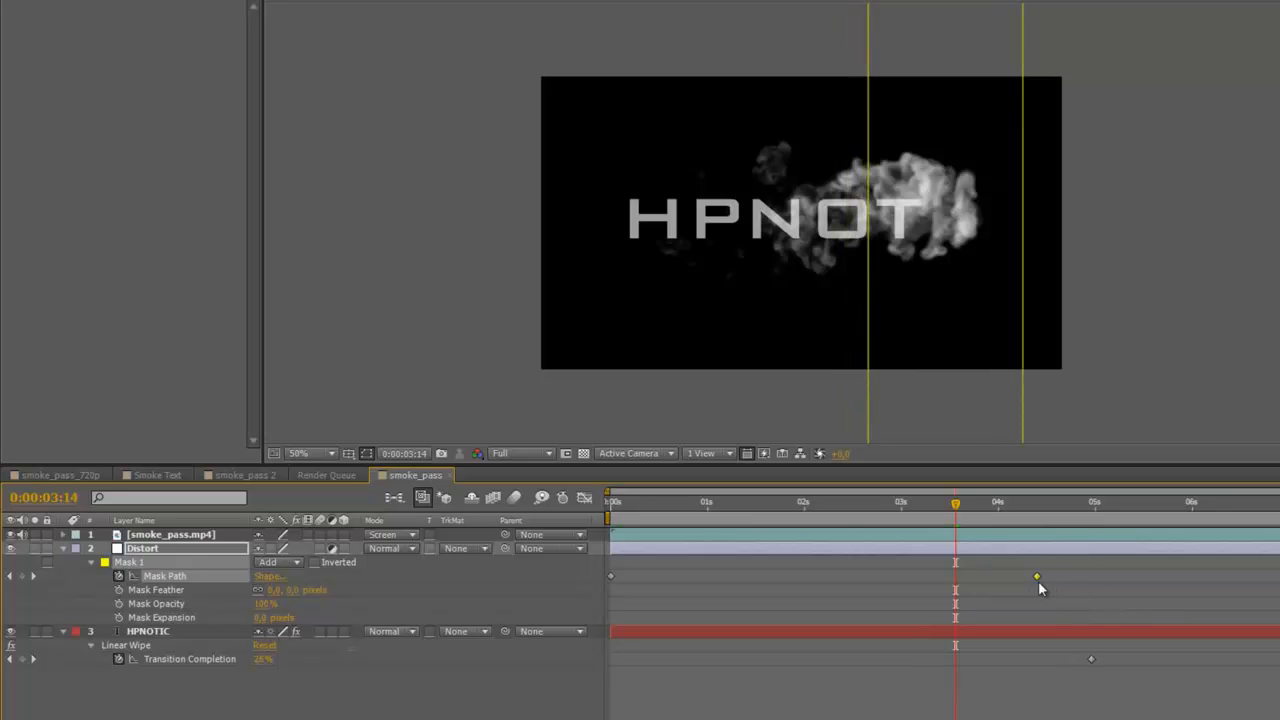
drag(976, 511, 824, 631)
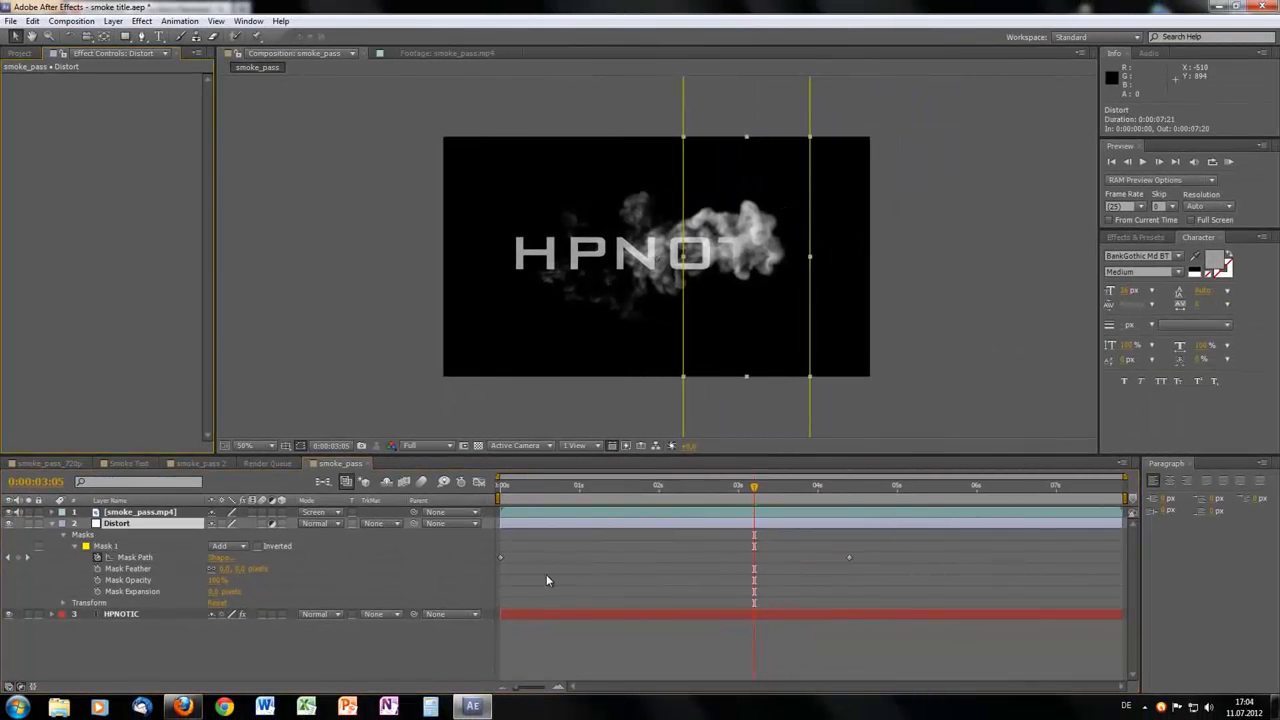
- Apply the Turbulent Displace distortion effect to the Distort adjustment layer
click(141, 21)
mouse_move(188, 174)
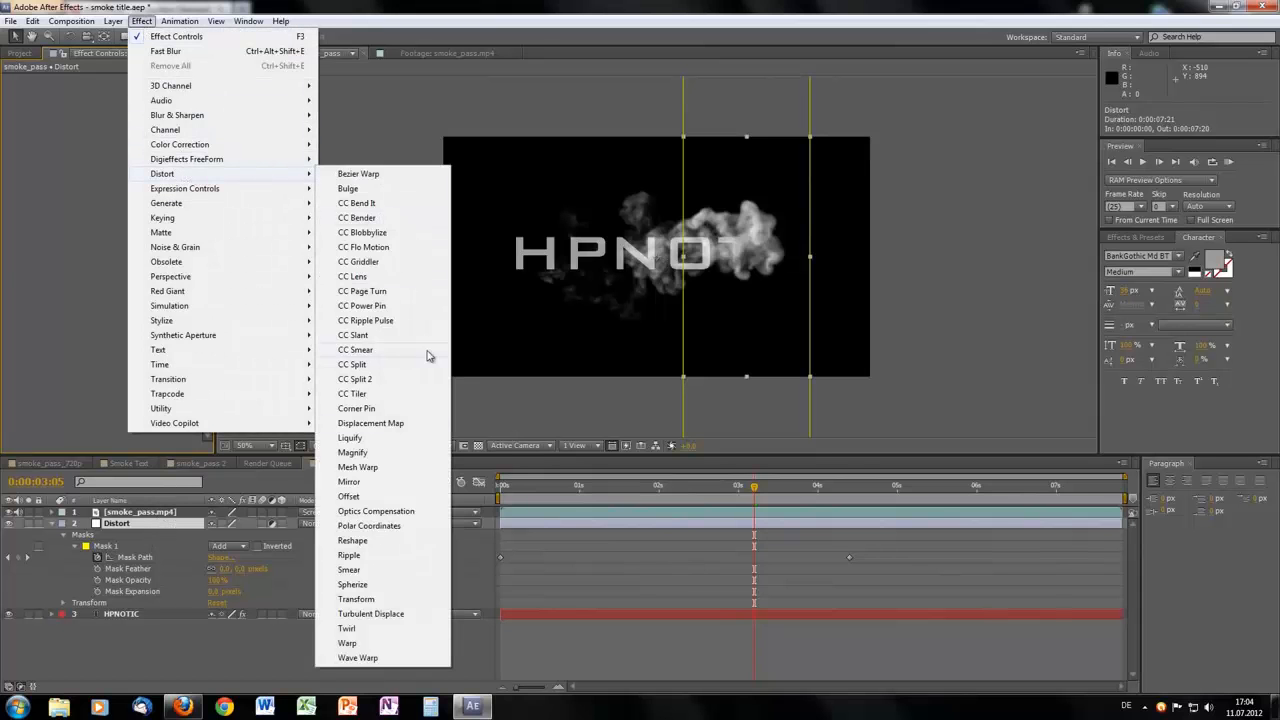
click(400, 613)
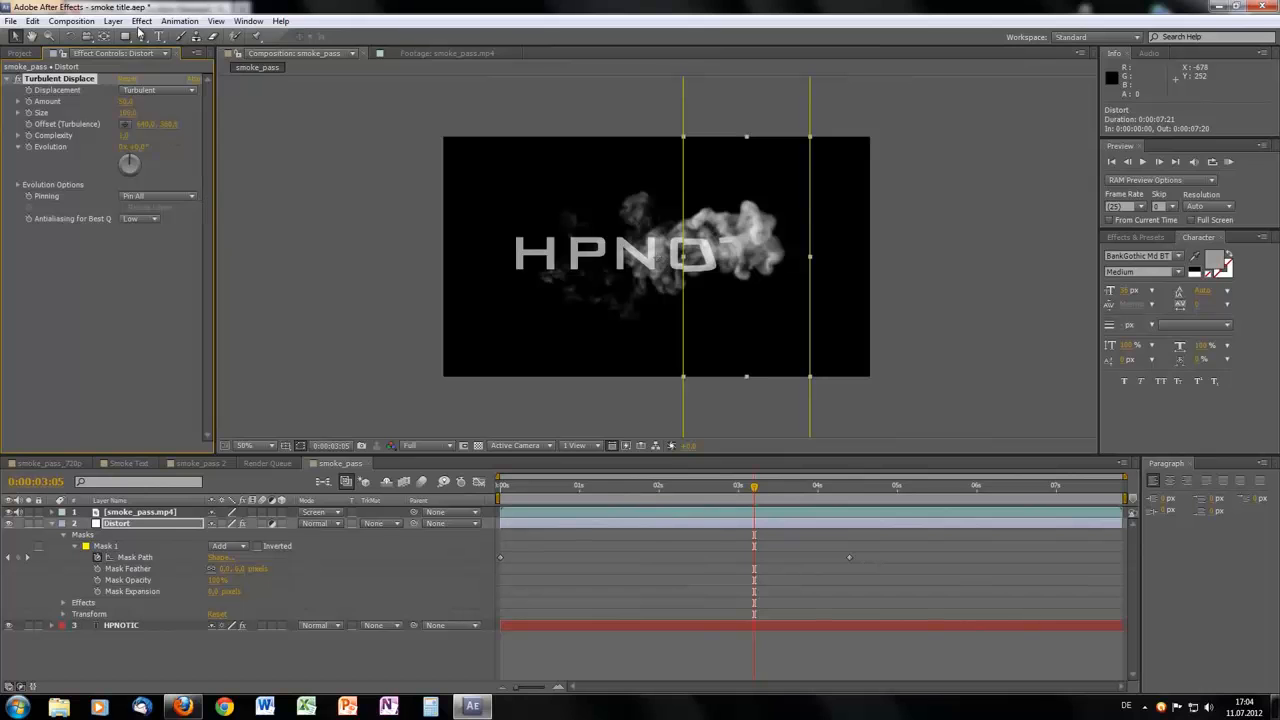
- Apply the Fast Blur effect to the Distort adjustment layer after Turbulent Displace
click(141, 21)
mouse_move(175, 118)
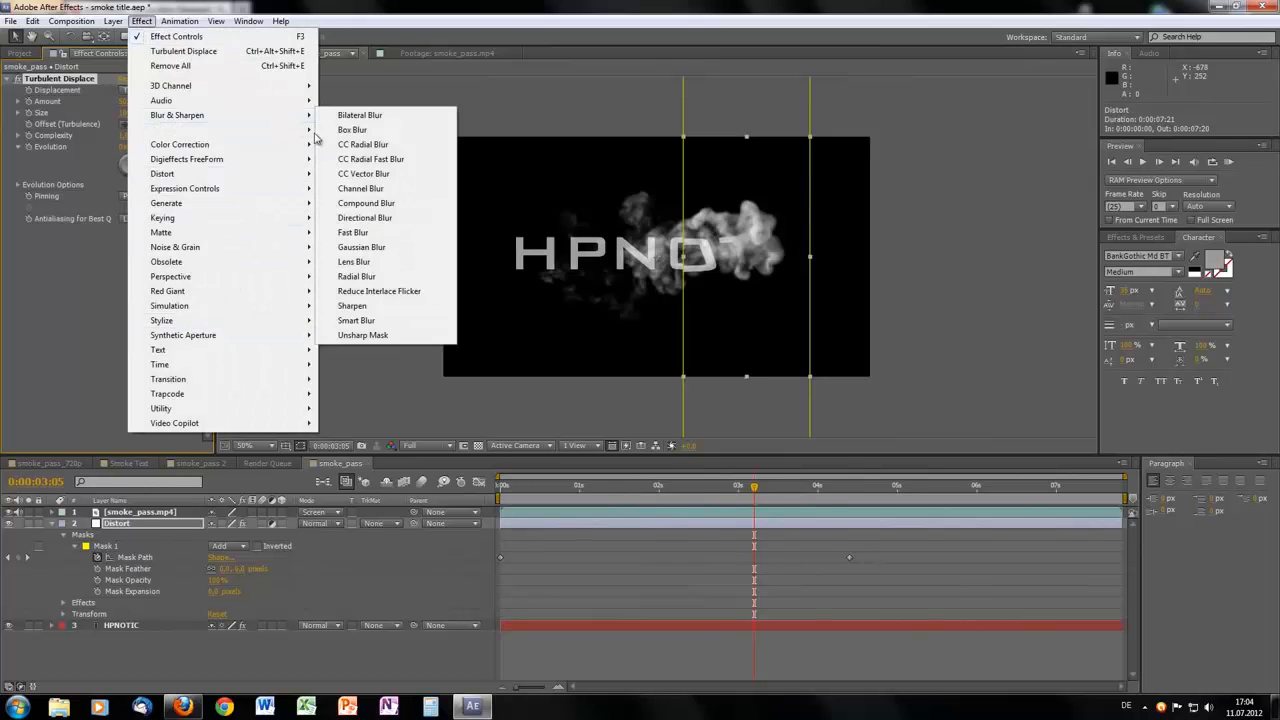
click(350, 233)
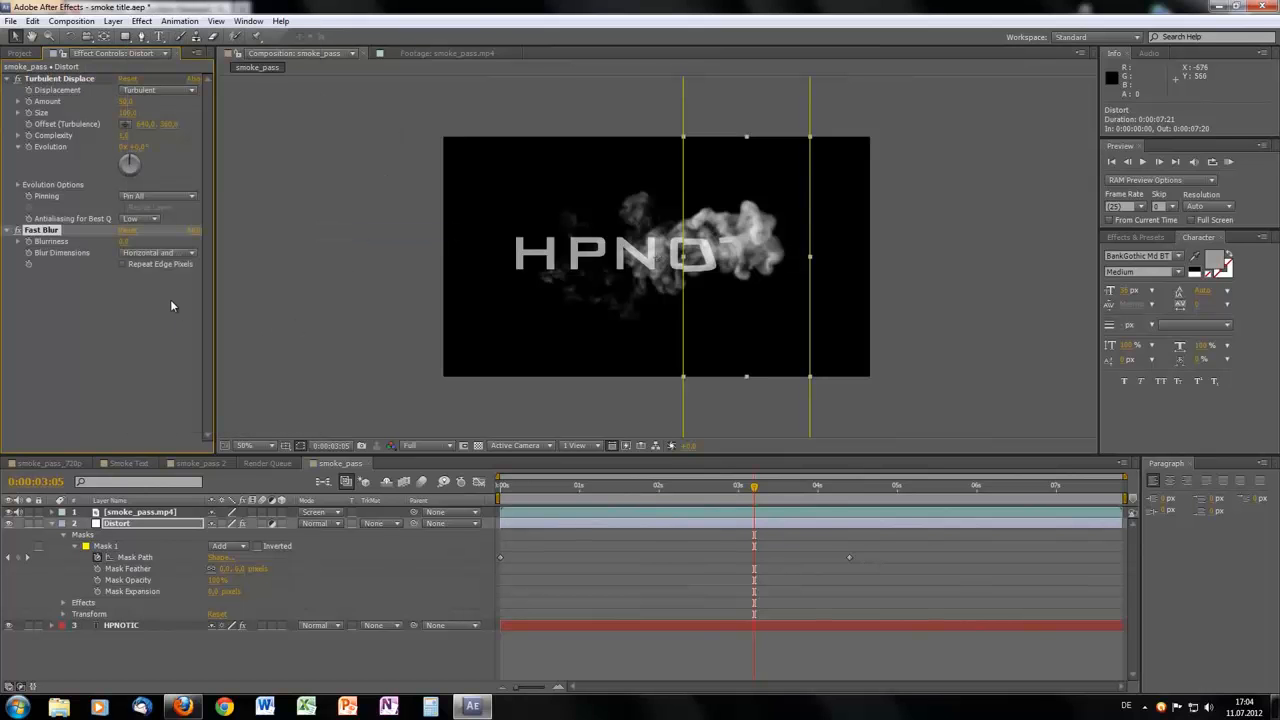
- Set the Turbulent Displace amount to 83 and its size to 70
scroll(709, 298, up, 1)
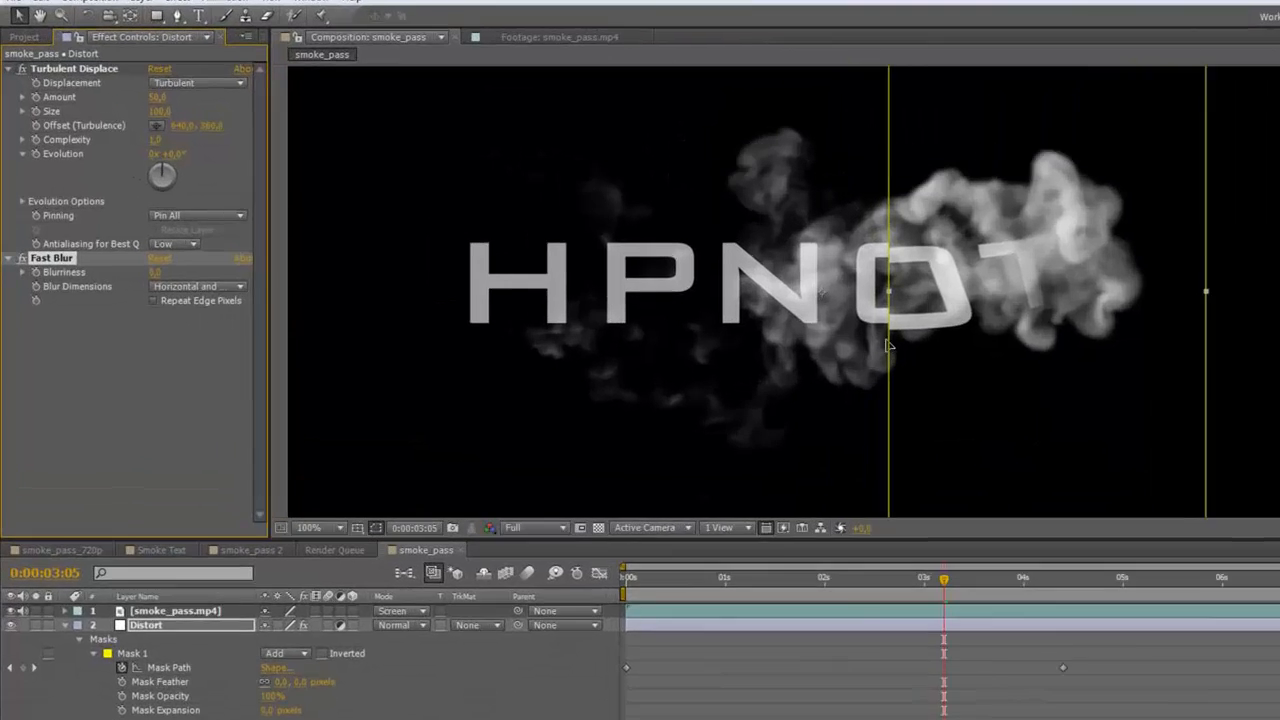
scroll(958, 388, down, 1)
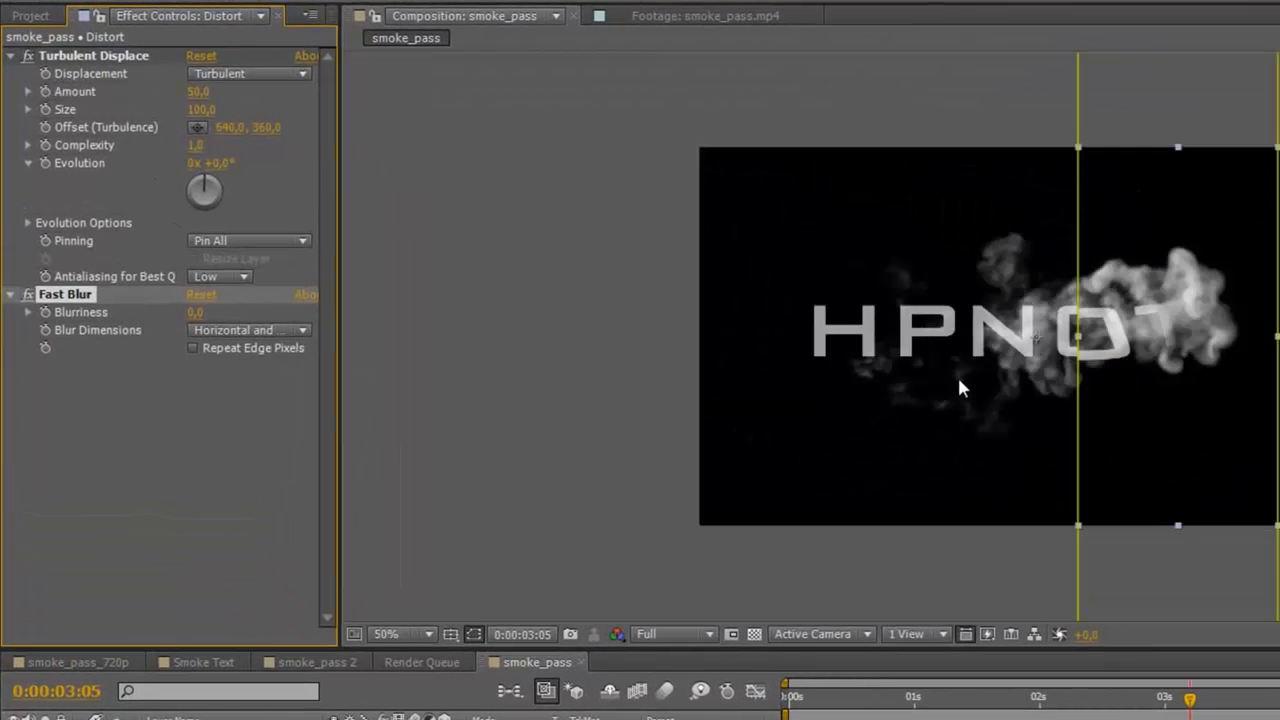
drag(197, 91, 178, 116)
scroll(1032, 287, up, 1)
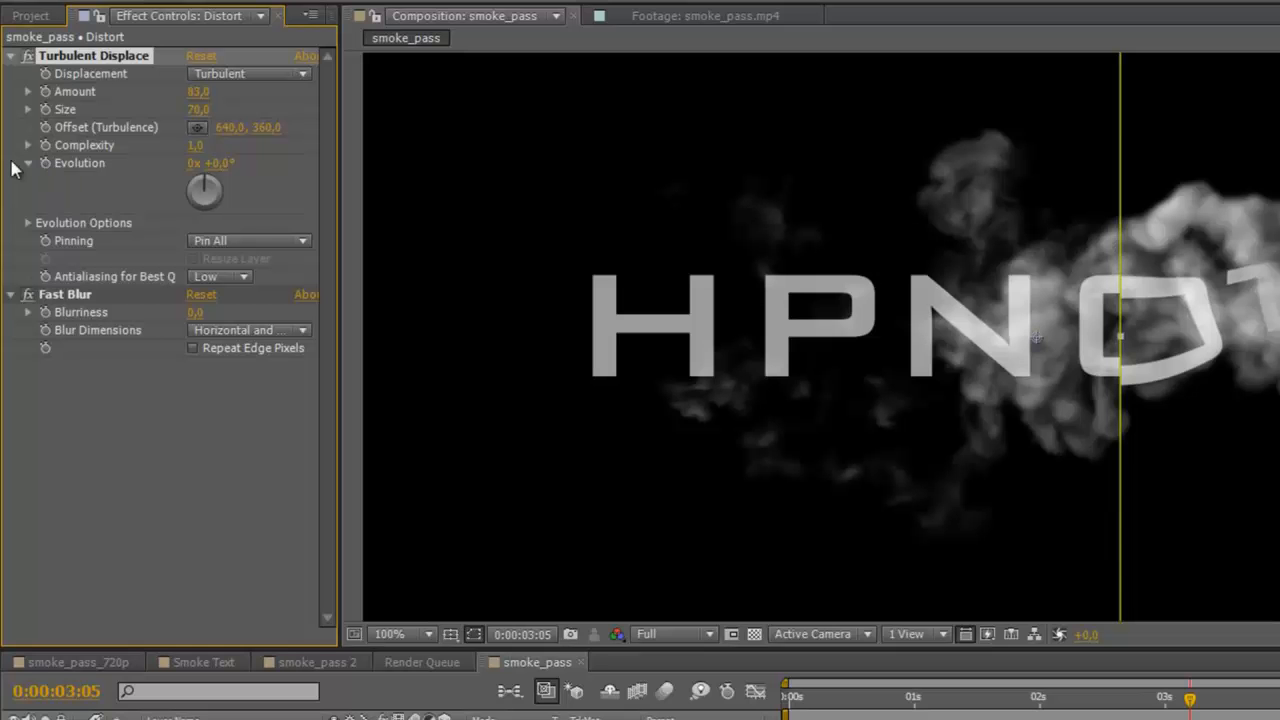
- Animate the Turbulent Displace Evolution with the expression time*250
alt+click(45, 163)
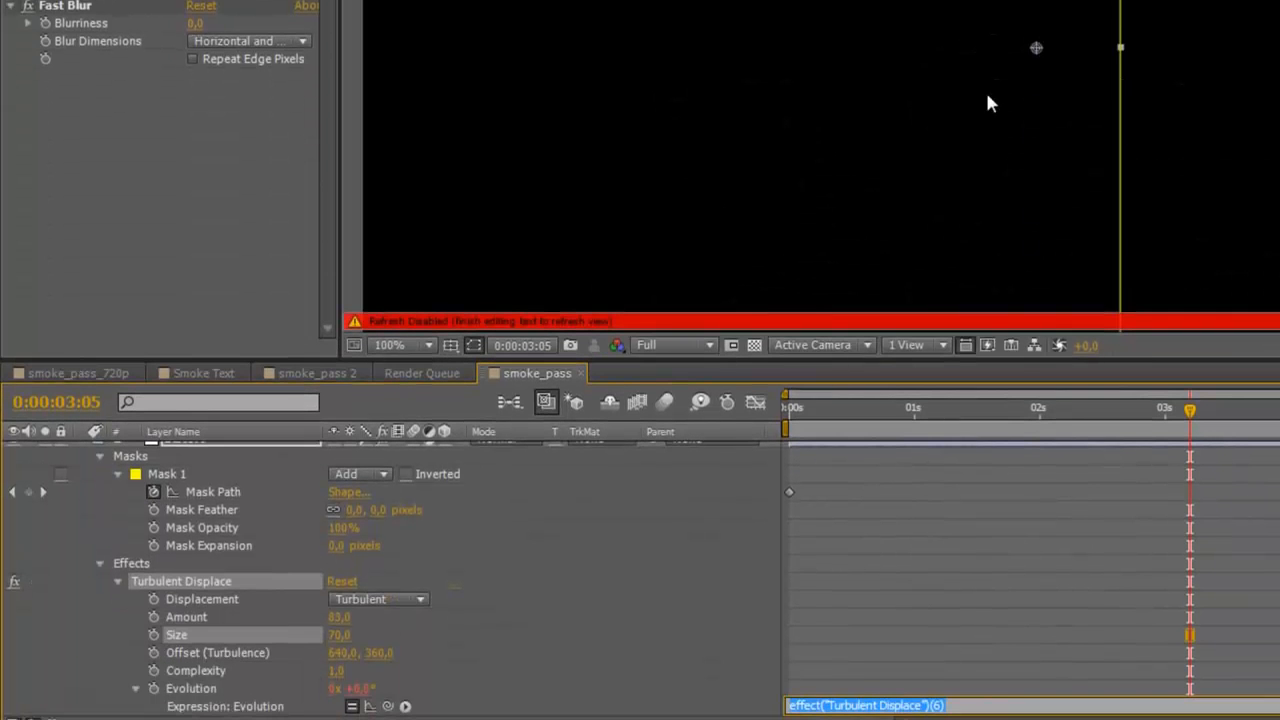
text(time*)
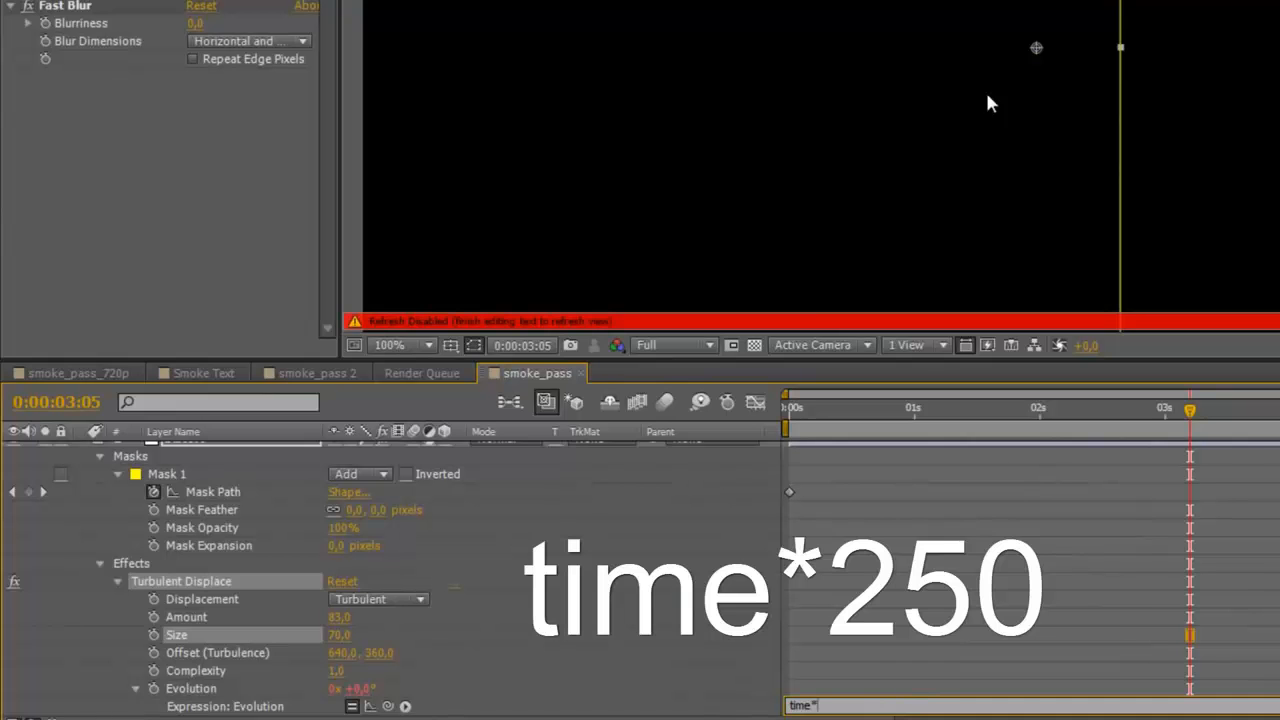
text(250)
click(1008, 437)
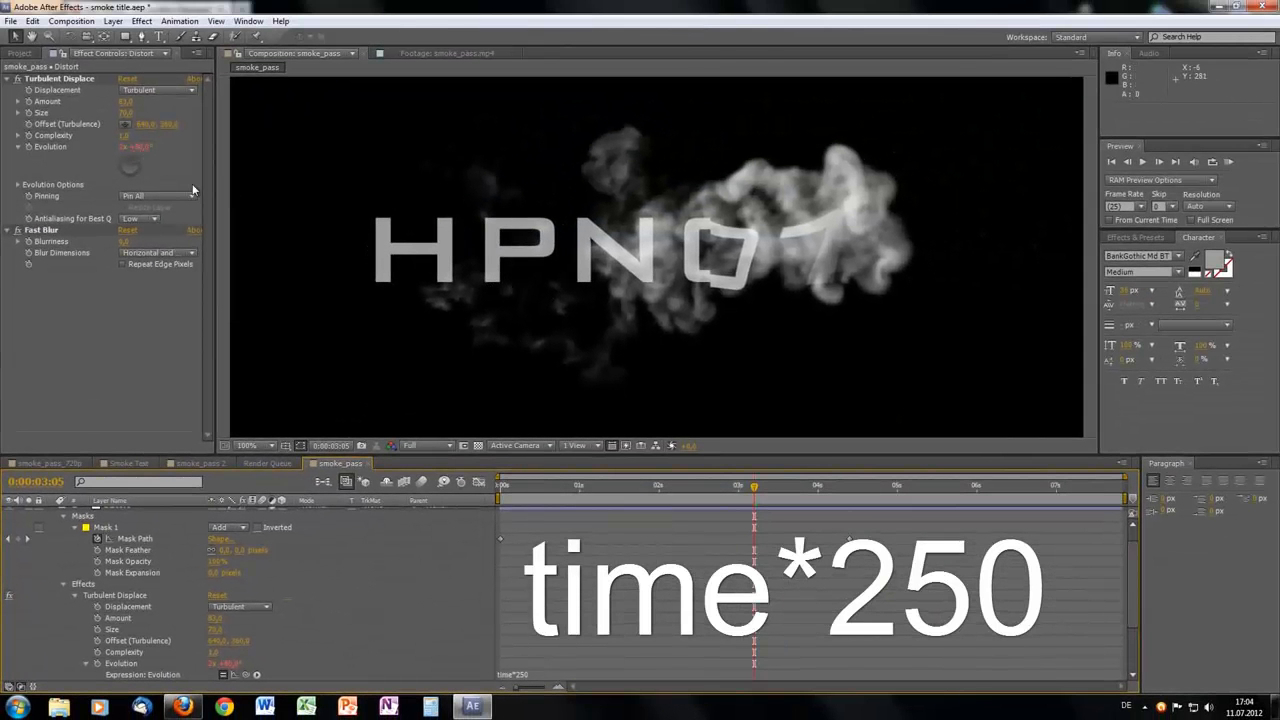
- Scrub through the evolving distortion and set Turbulent Displace's antialiasing to High
drag(502, 488, 728, 621)
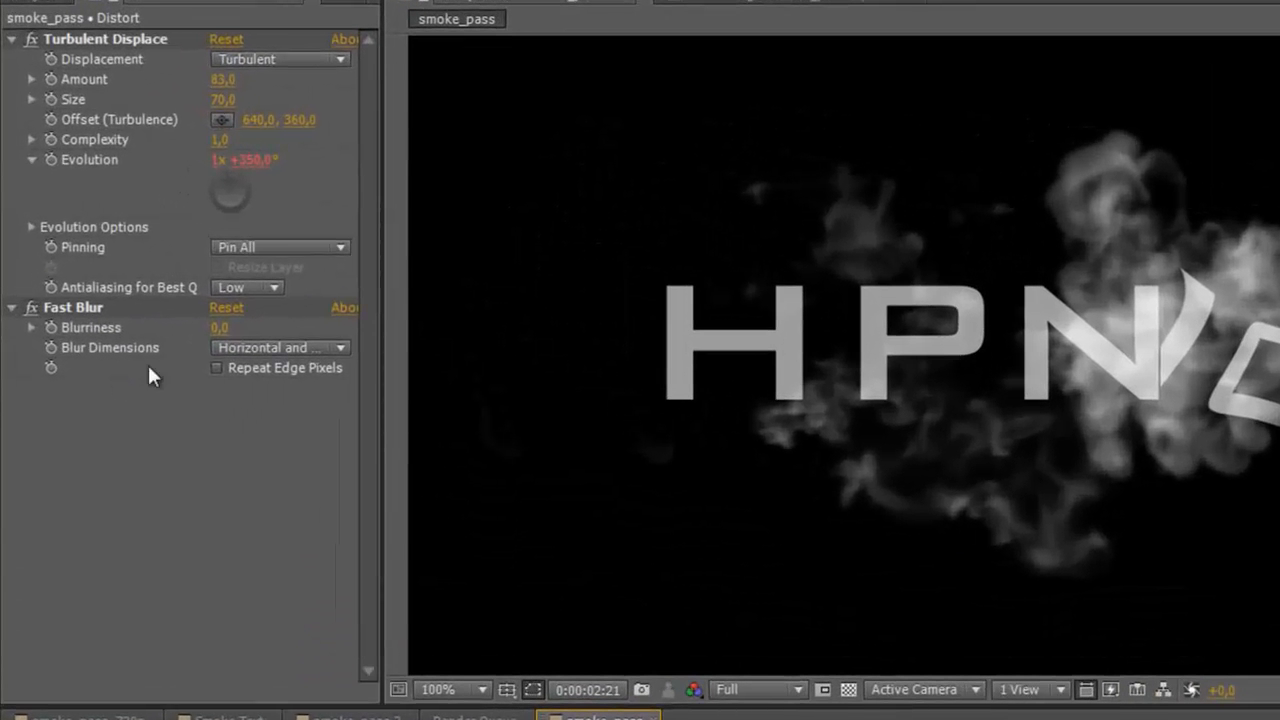
click(234, 287)
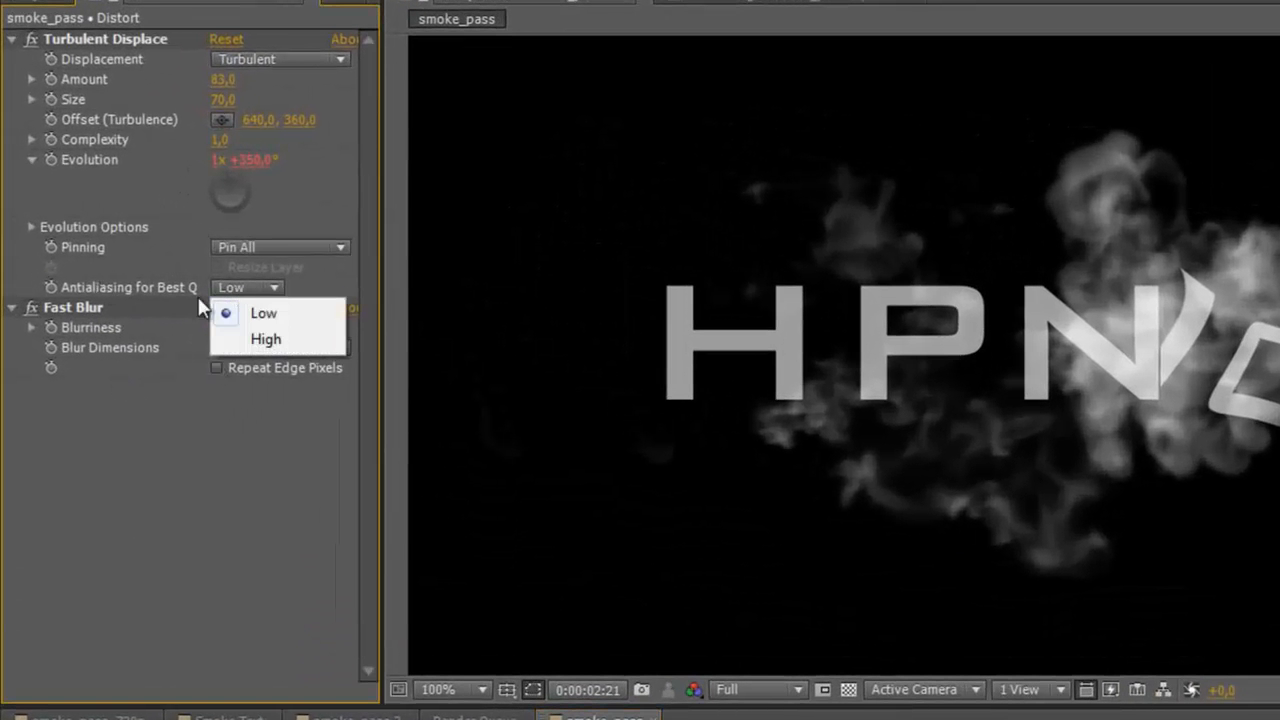
click(236, 341)
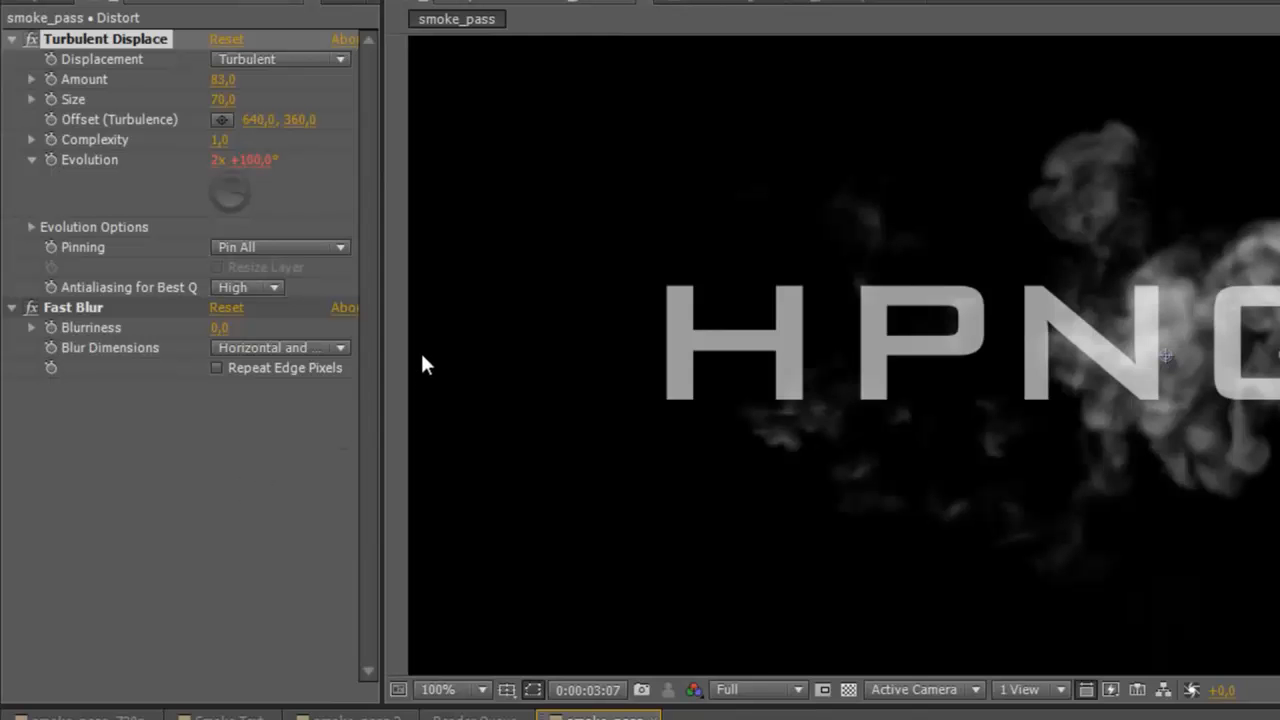
- Enable Repeat Edge Pixels on Fast Blur, set its Blurriness to 11, and check the blurred text against the smoke
click(69, 307)
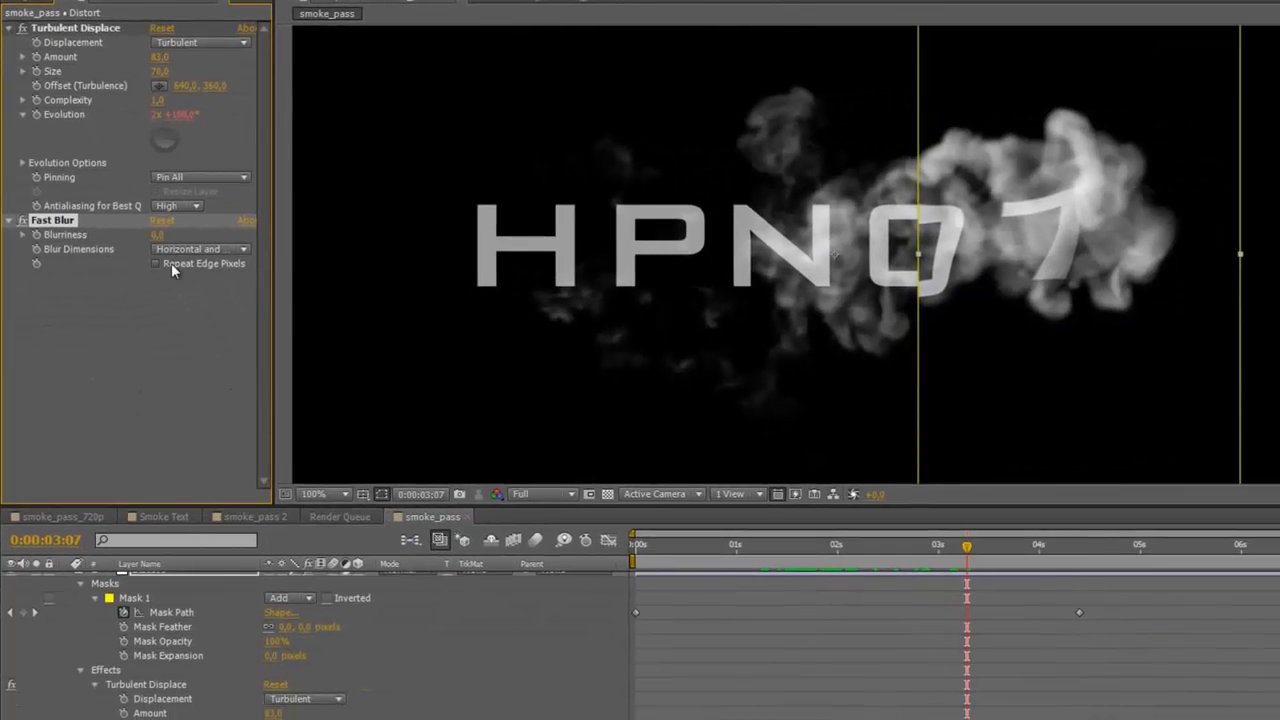
click(171, 263)
mouse_move(157, 234)
mouse_down()
mouse_move(173, 235)
mouse_move(162, 240)
mouse_up()
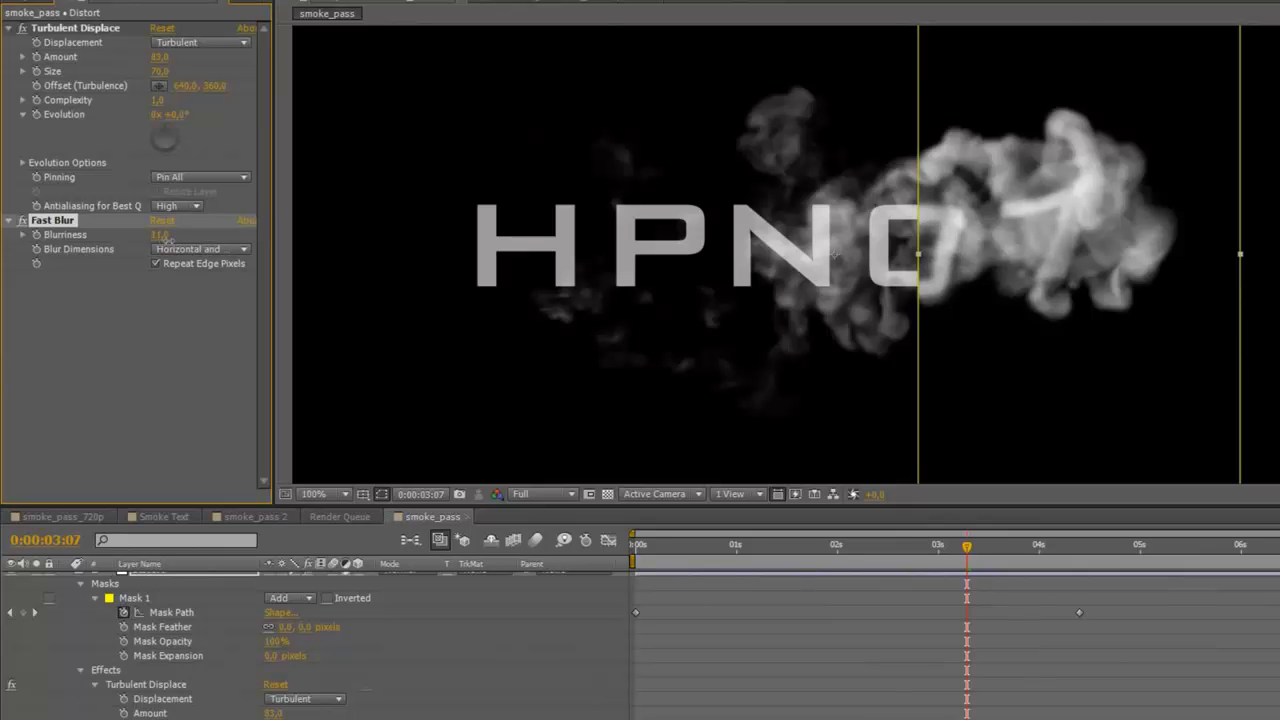
drag(168, 240, 168, 241)
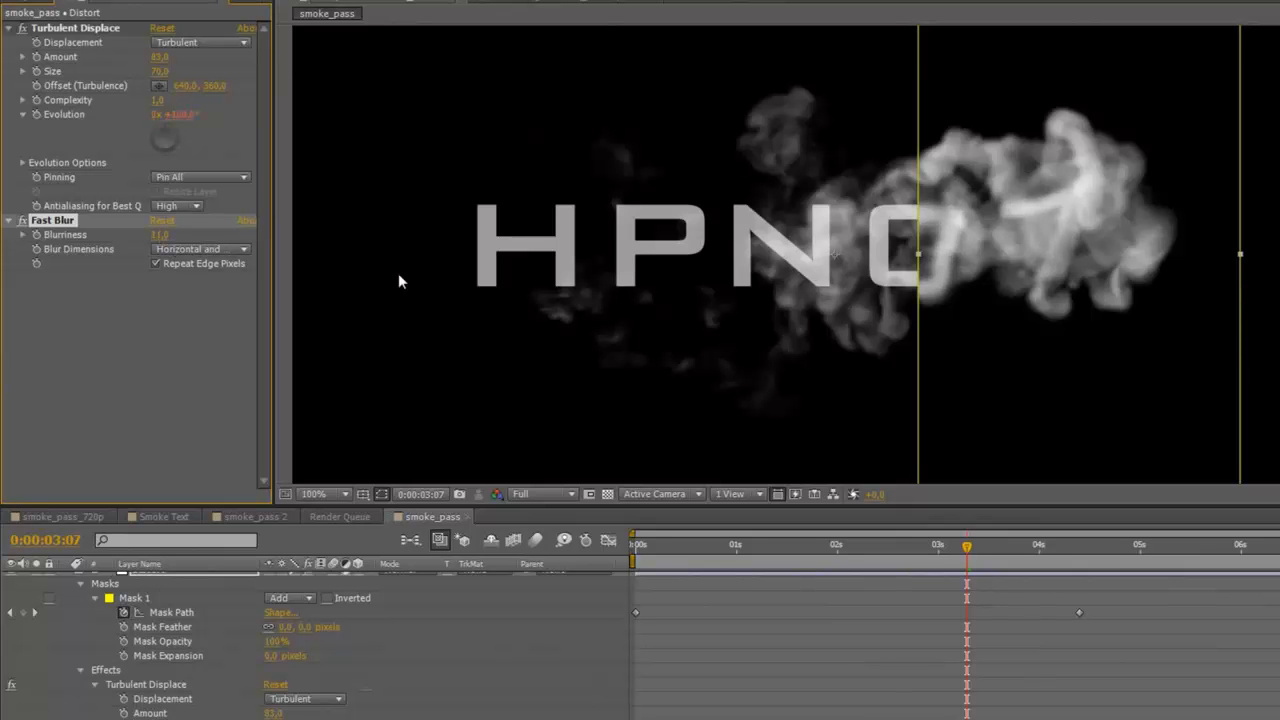
click(1135, 625)
drag(959, 546, 834, 565)
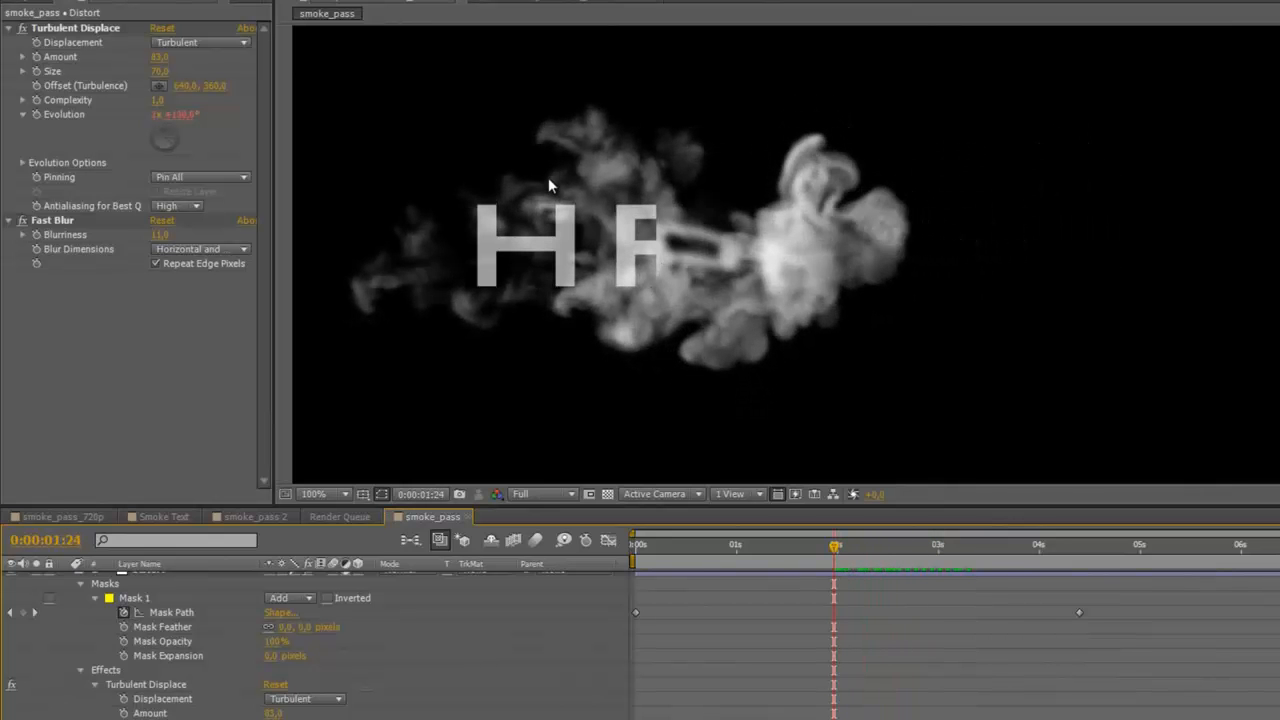
scroll(640, 640, up, 1)
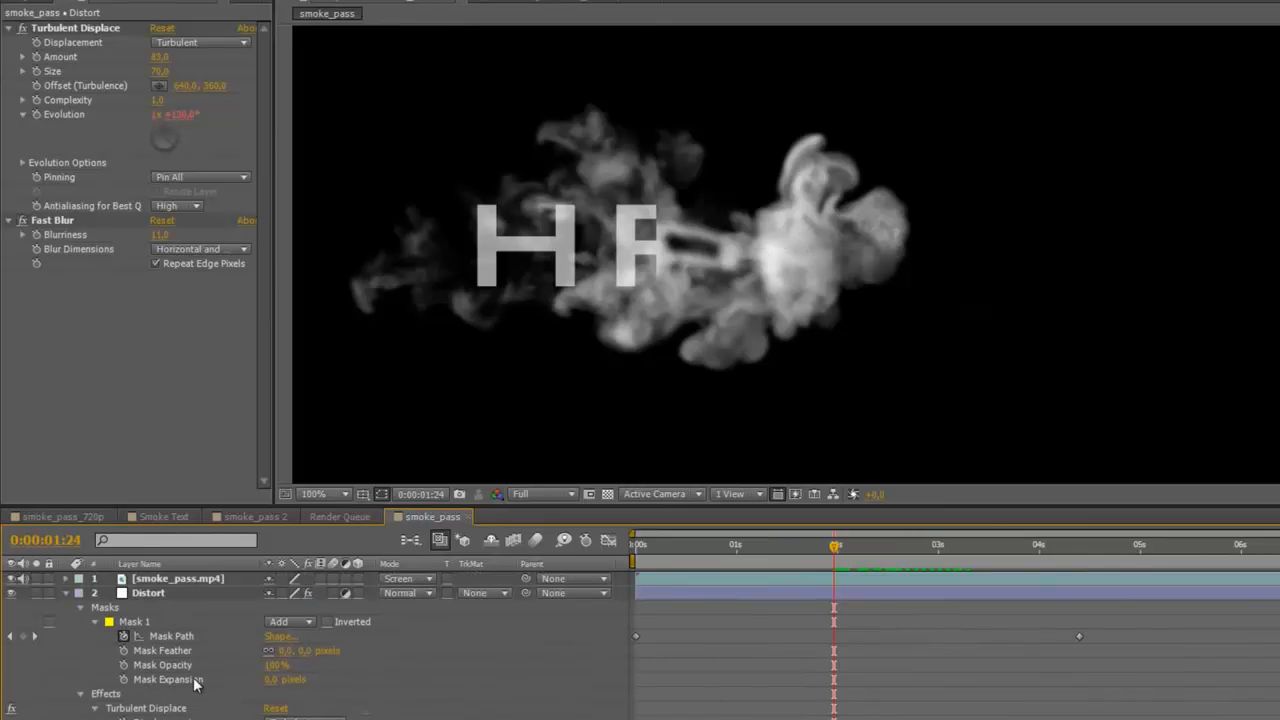
- Show only the Distort layer's mask feather and soften the mask with a 238-pixel feather
click(152, 595)
key(u)
click(218, 669)
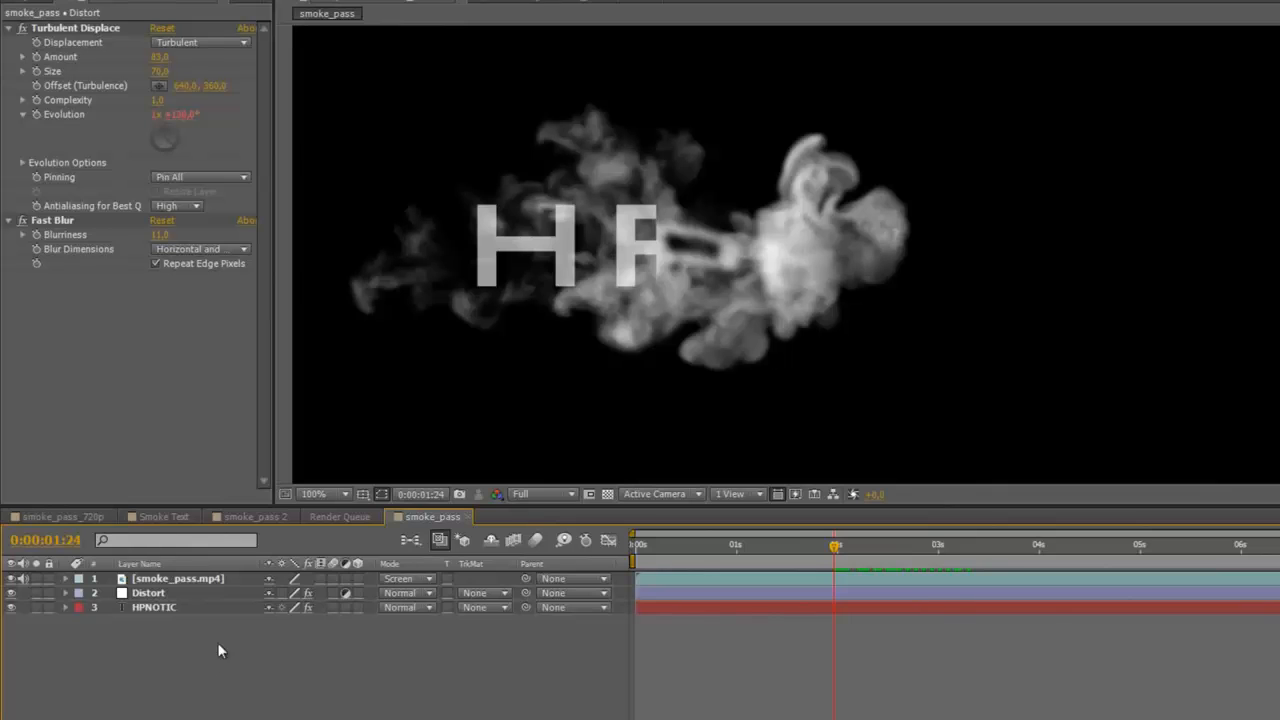
click(150, 593)
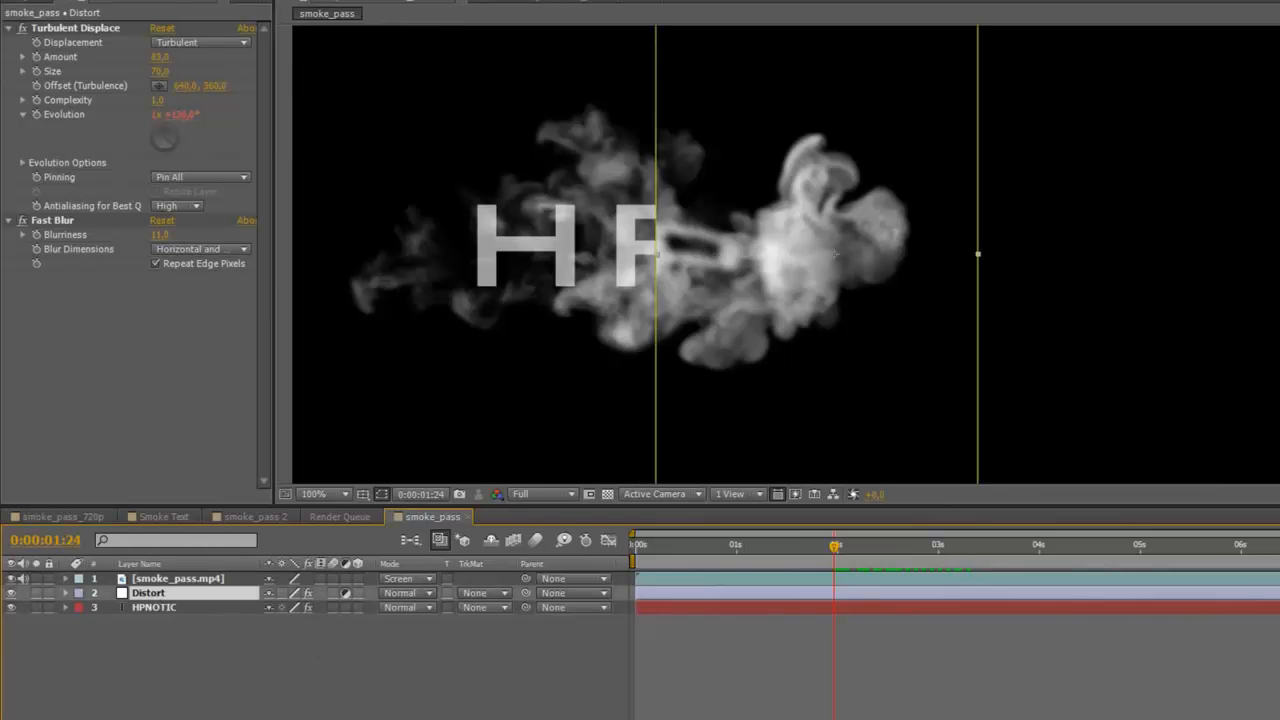
key(f)
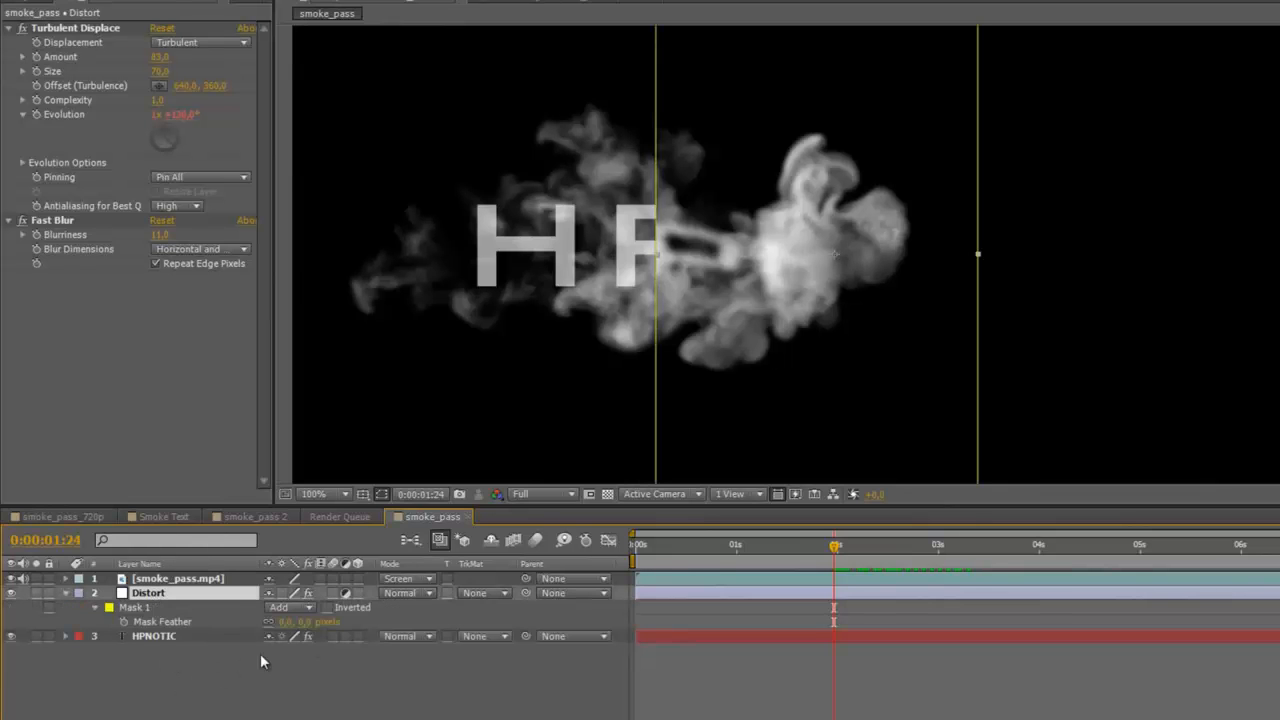
drag(285, 621, 345, 616)
drag(664, 547, 883, 703)
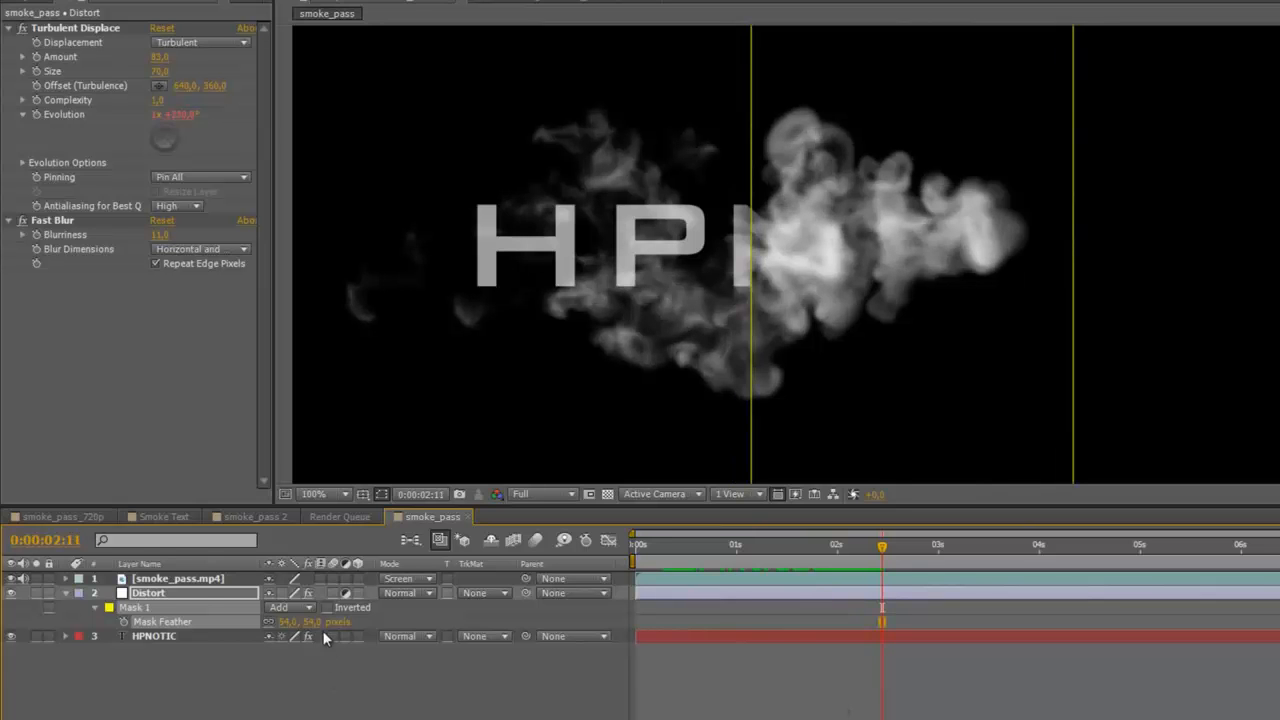
drag(292, 622, 504, 623)
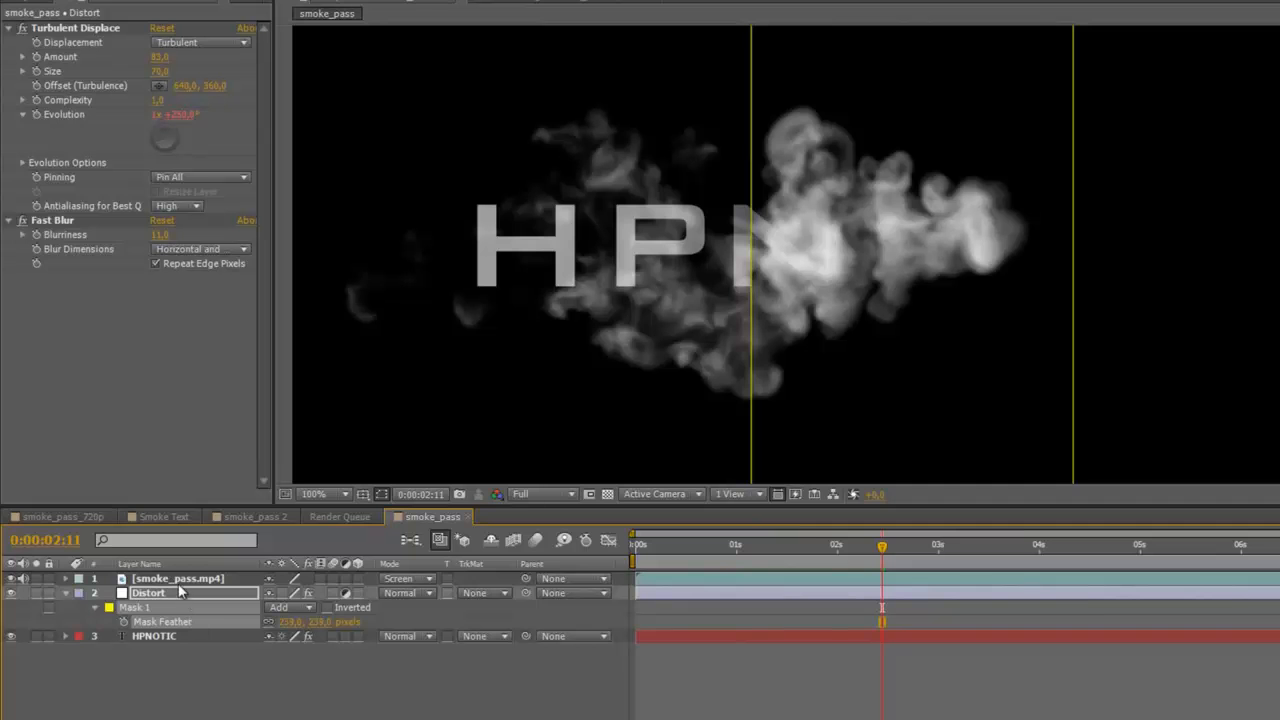
- Reveal the Distort and HPNOTIC keyframes and shift both Transition Completion keyframes later, to about 0.5 and 6 seconds
click(154, 594)
shift+click(153, 635)
key(u)
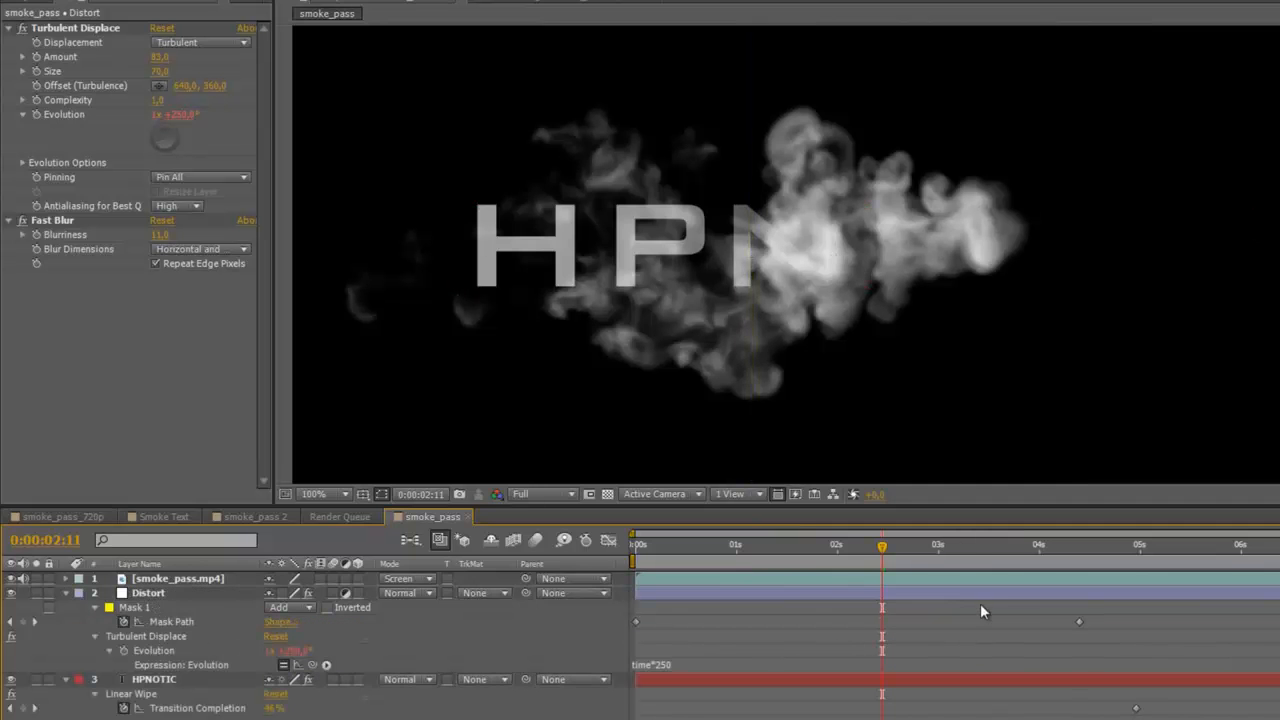
scroll(915, 374, down, 2)
drag(881, 543, 878, 545)
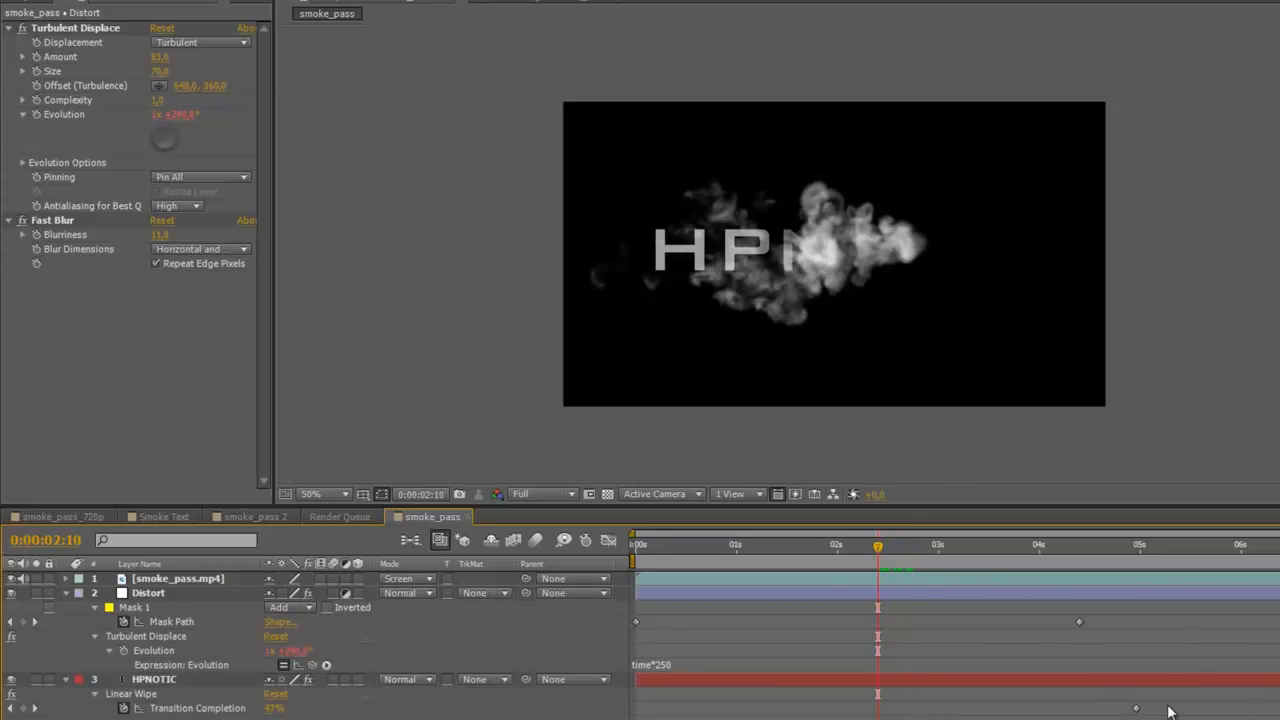
click(1137, 708)
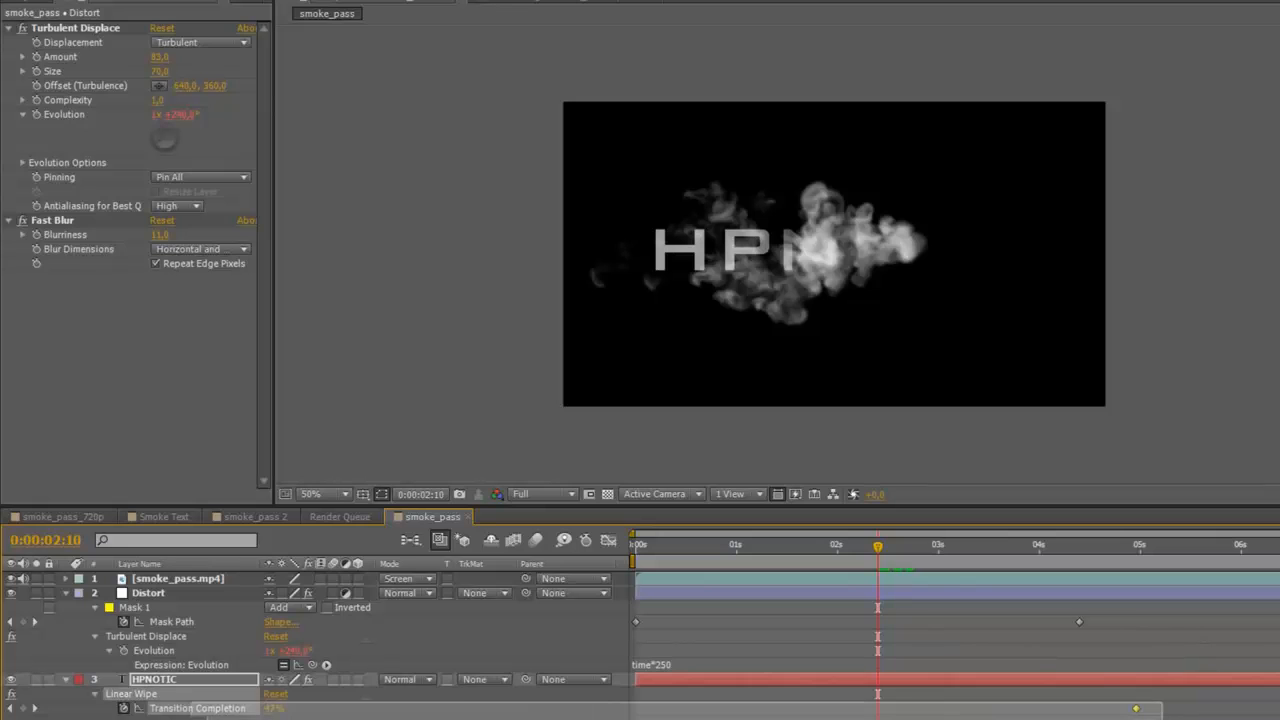
click(9, 709)
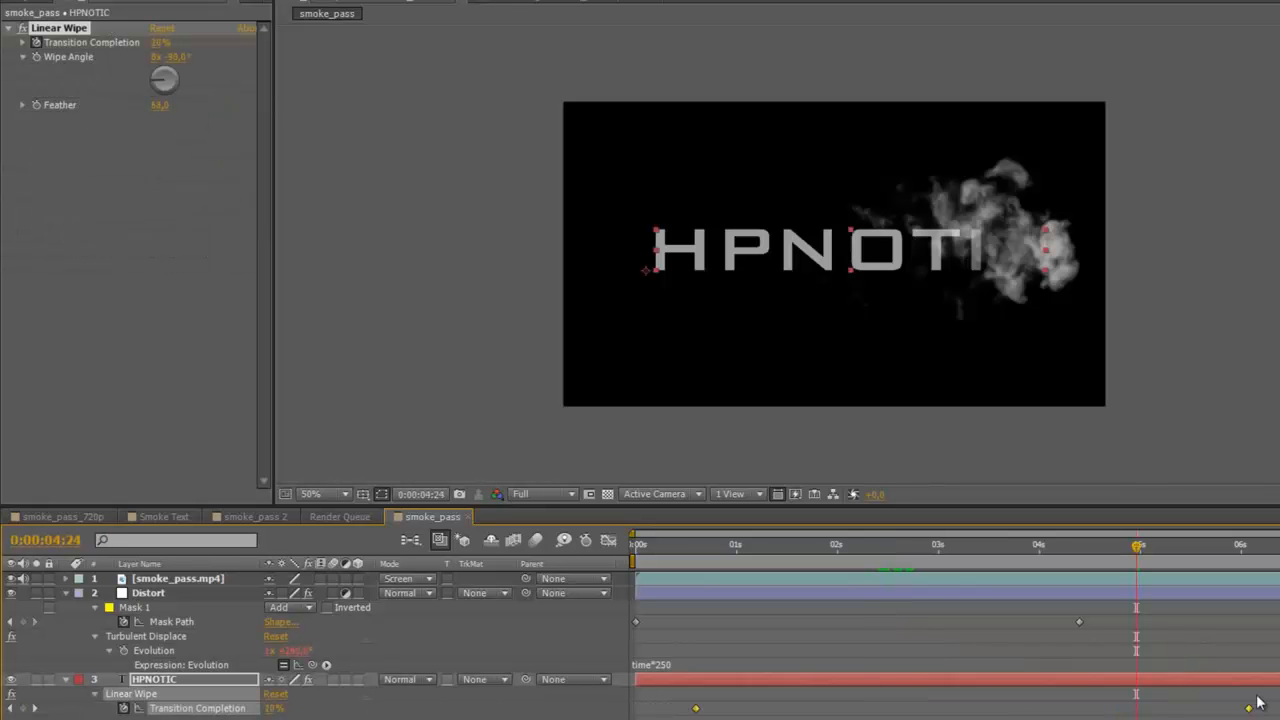
drag(1252, 703, 1242, 704)
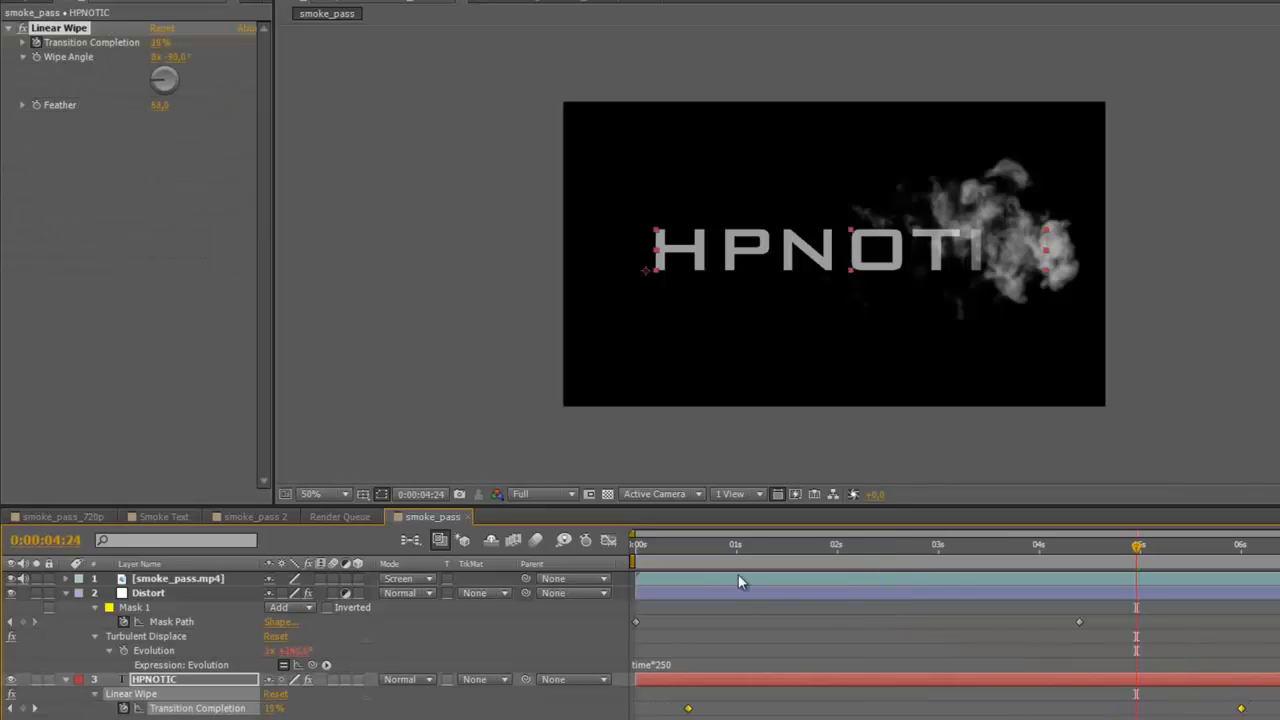
key(space)
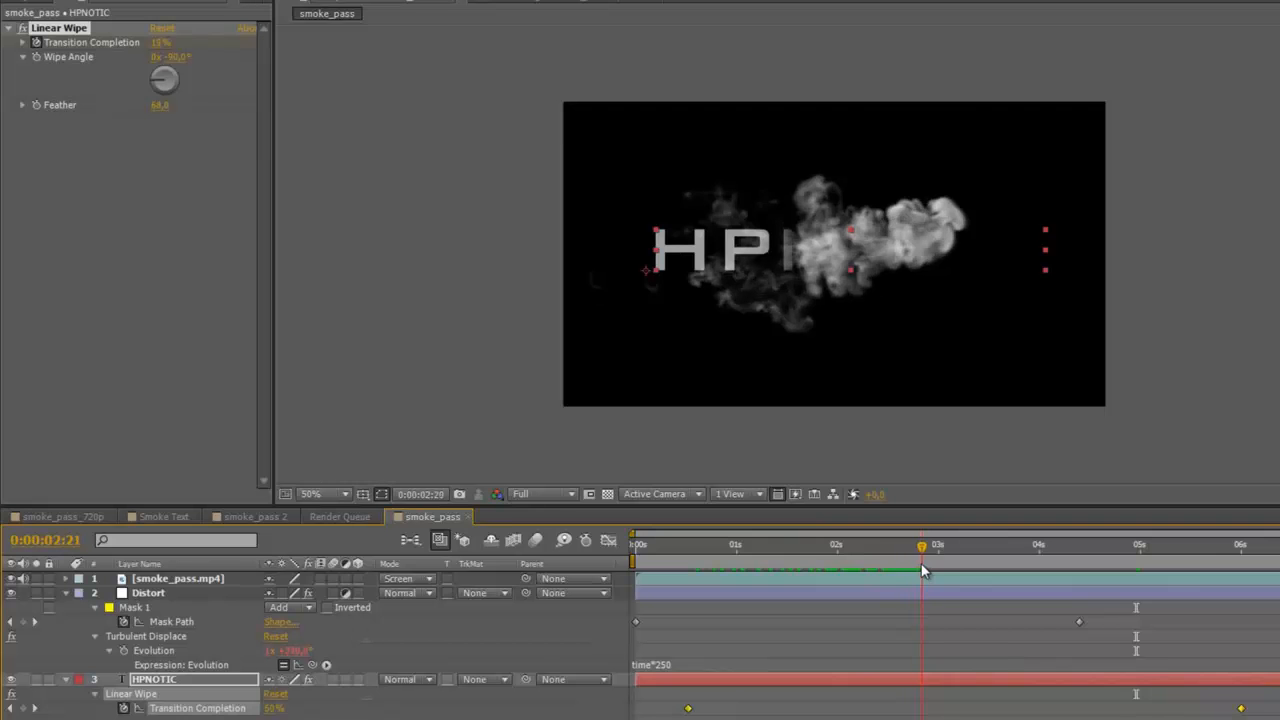
- Increase the Linear Wipe feather on the HPNOTIC layer to 224
click(186, 681)
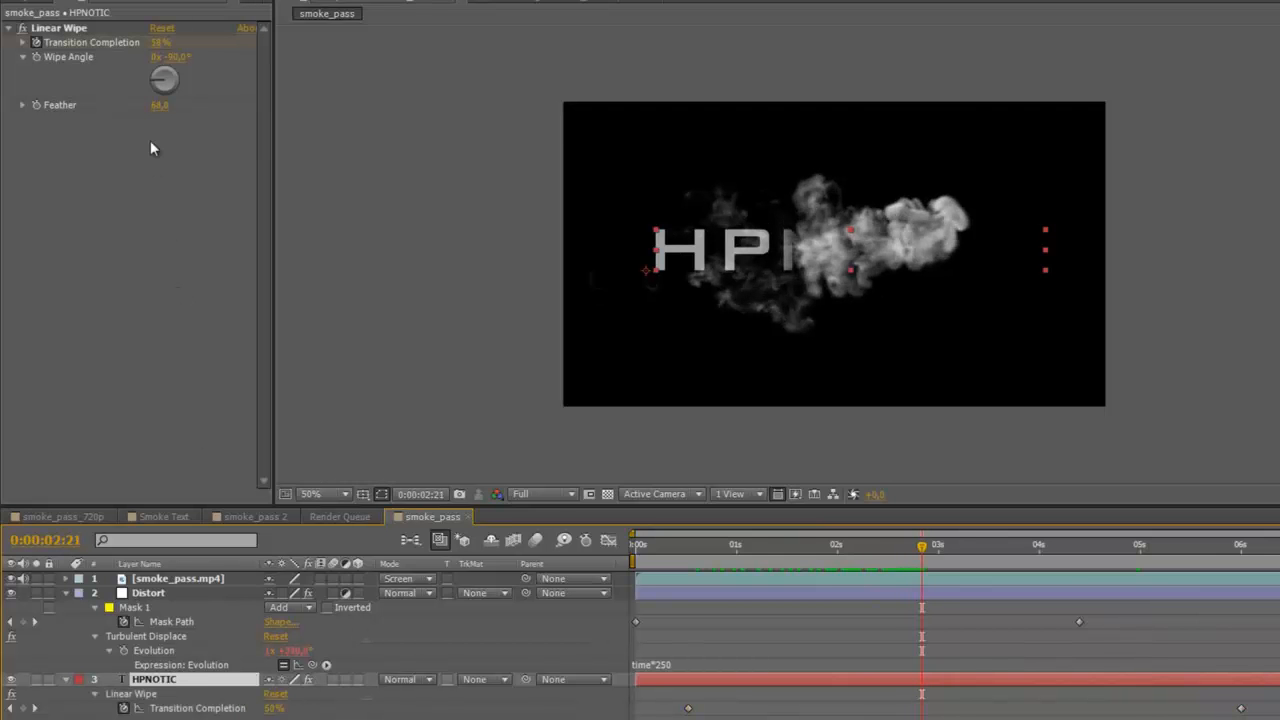
drag(158, 105, 207, 109)
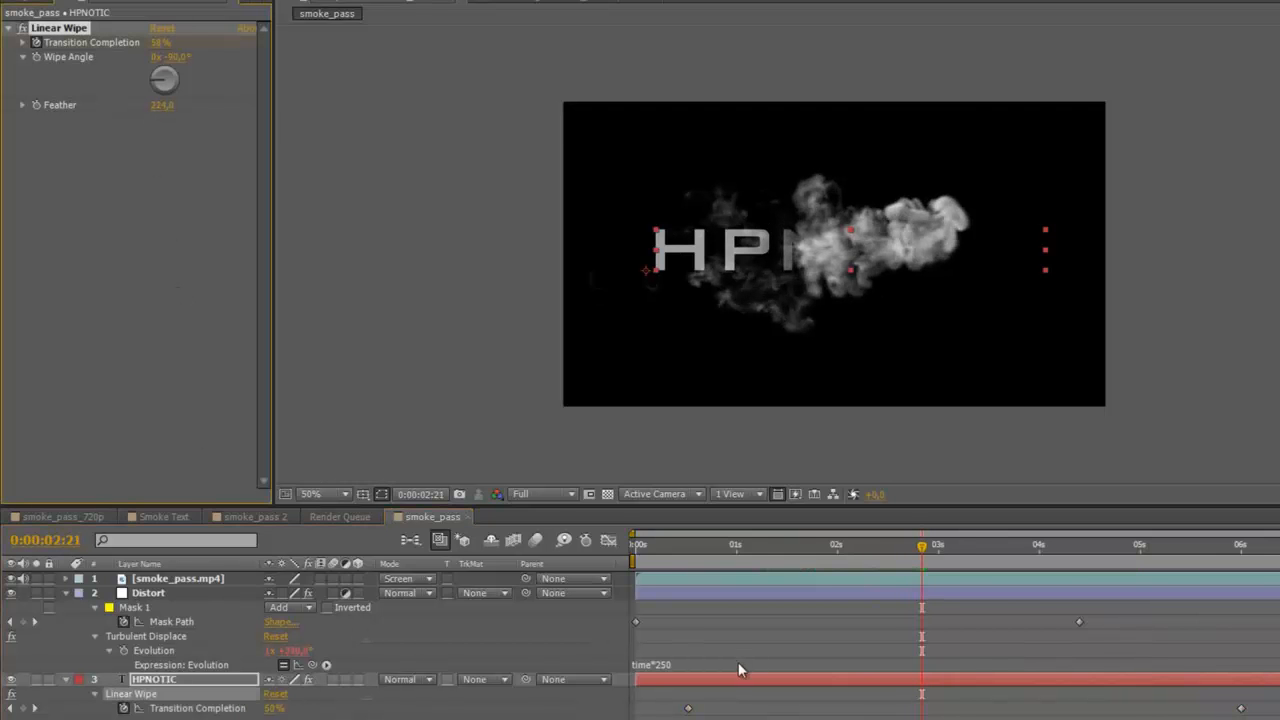
click(1104, 617)
scroll(984, 332, up, 1)
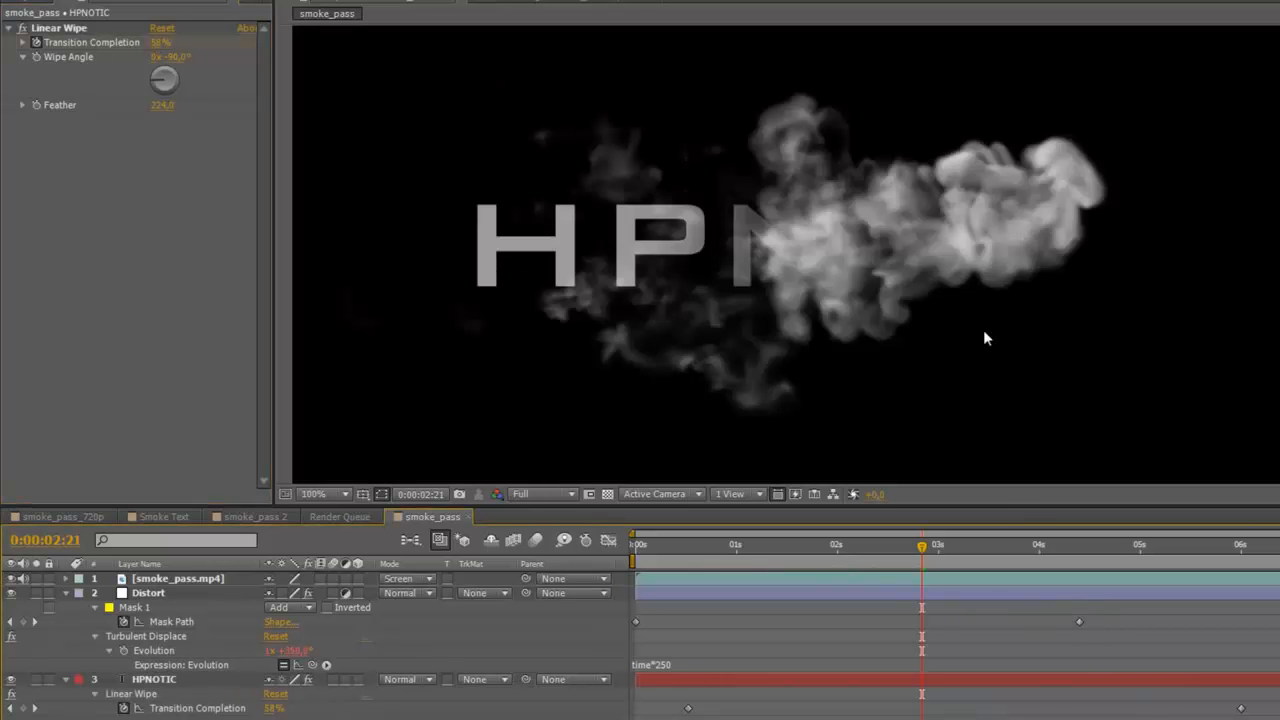
- Shift both Distort Mask Path keyframes later, with the last at 0:00:05:02, and check the text's distortion through the end of the smoke
drag(930, 548, 941, 548)
drag(661, 706, 1232, 714)
drag(740, 548, 1040, 649)
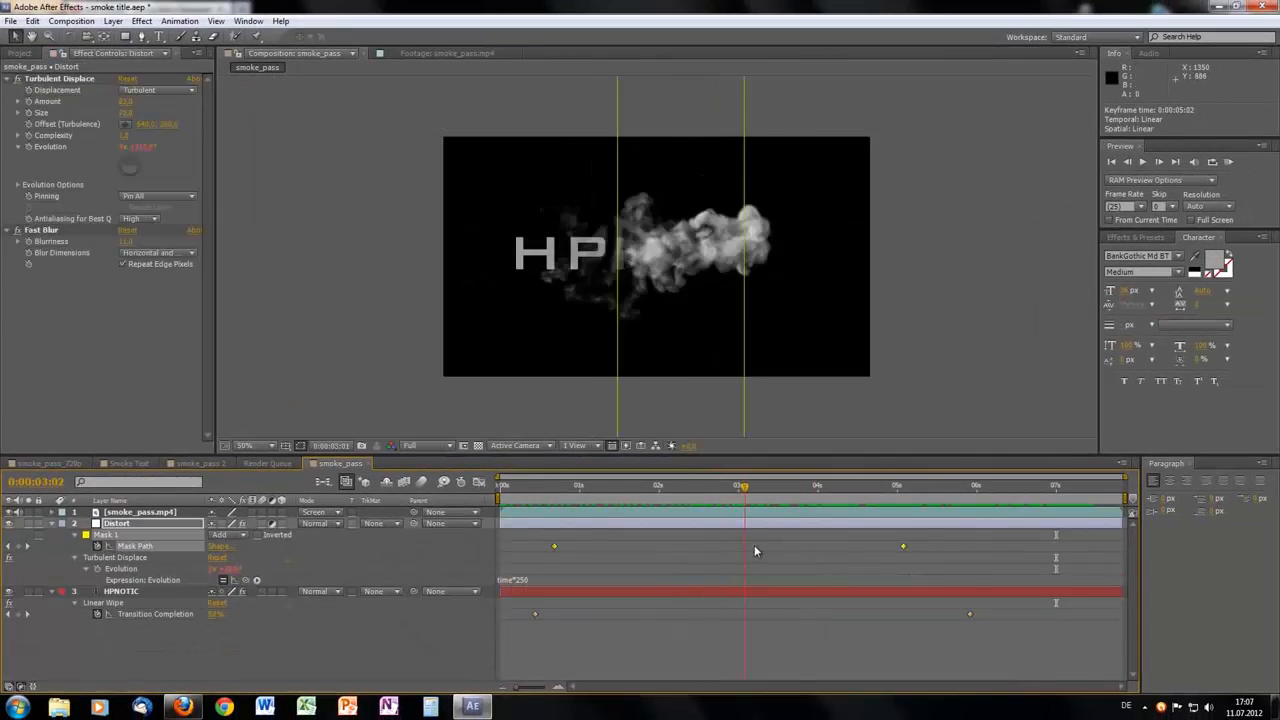
drag(754, 545, 1024, 598)
key(period)
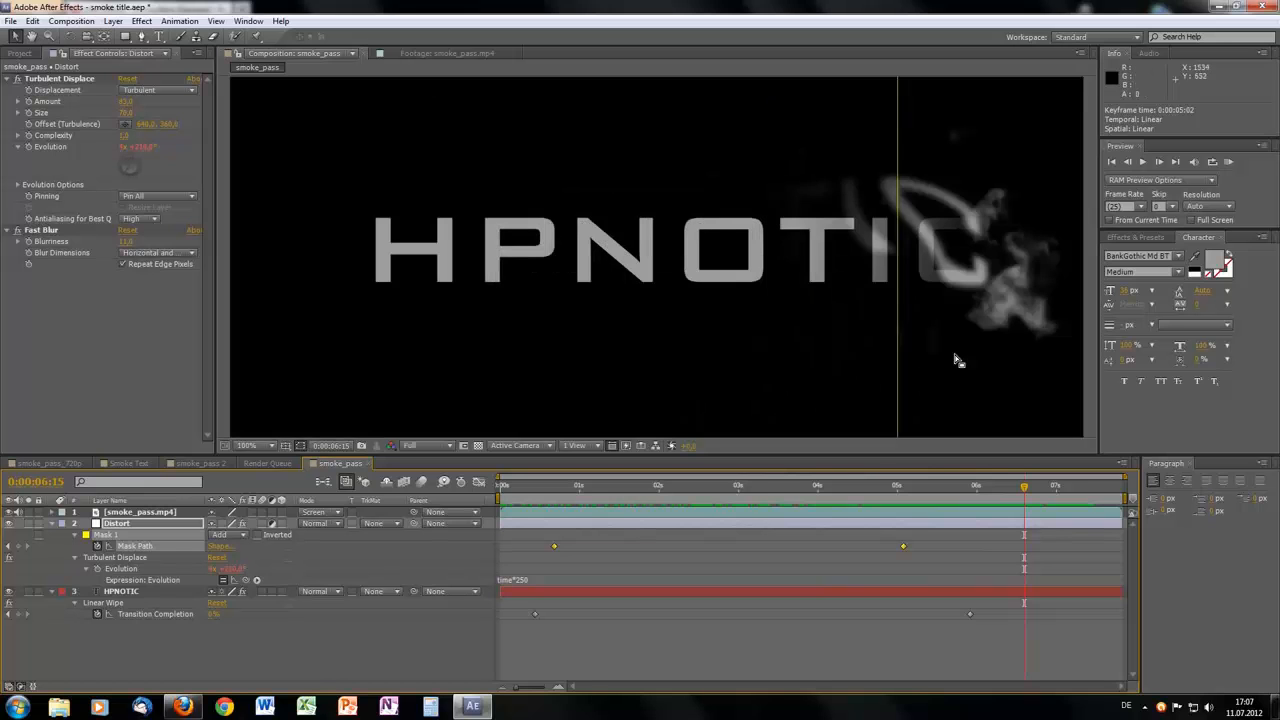
key(comma)
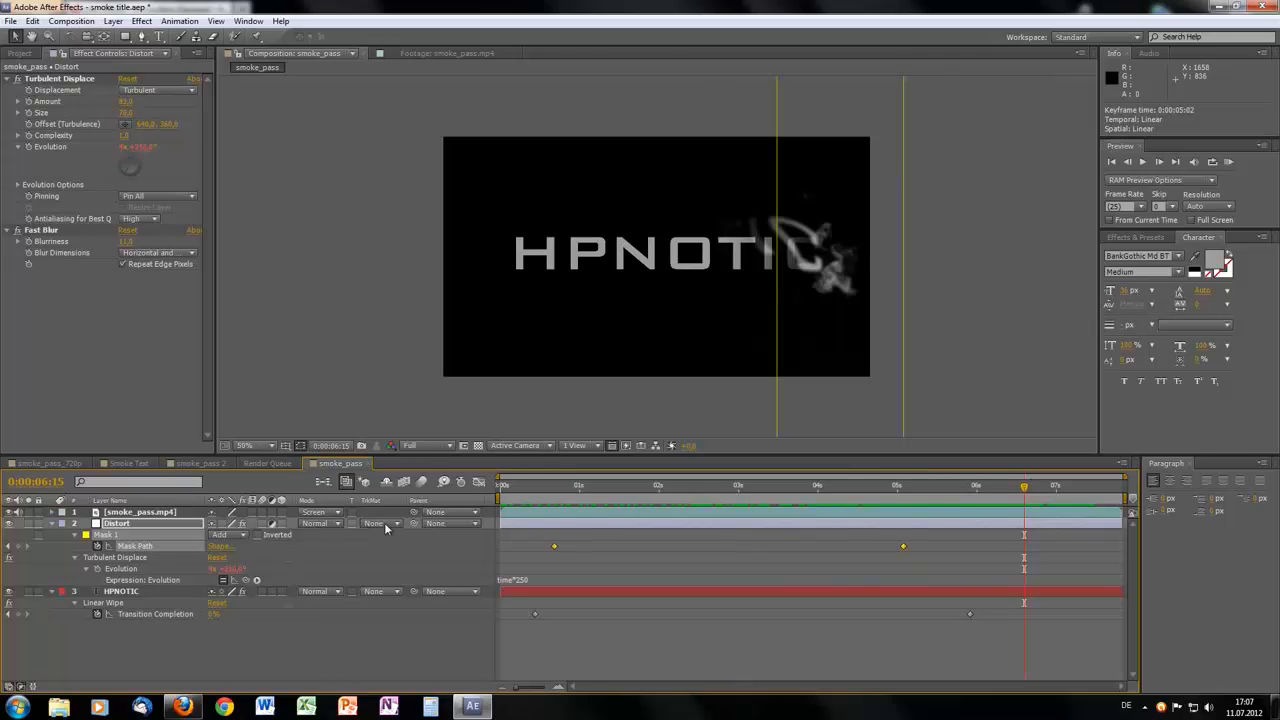
- Fade out the Distort layer by keyframing its opacity at 0:00:06:15 and setting it to 0% at 0:00:07:07
click(200, 526)
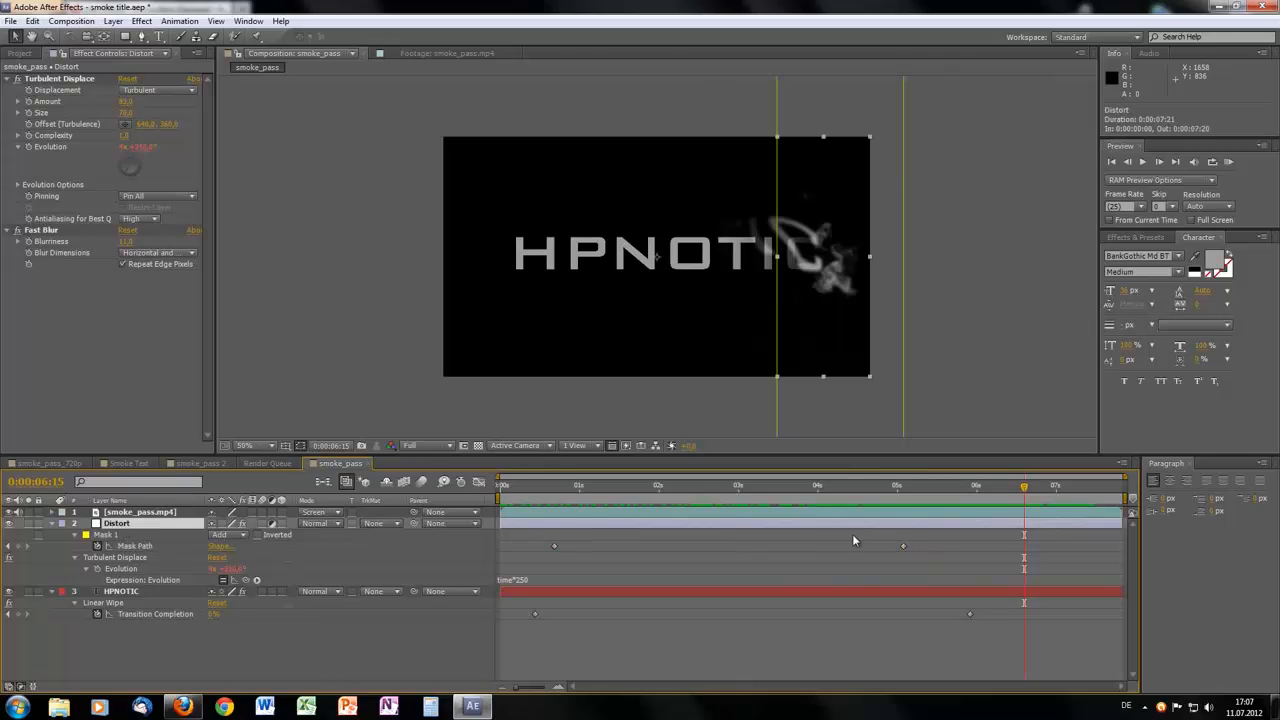
key(t)
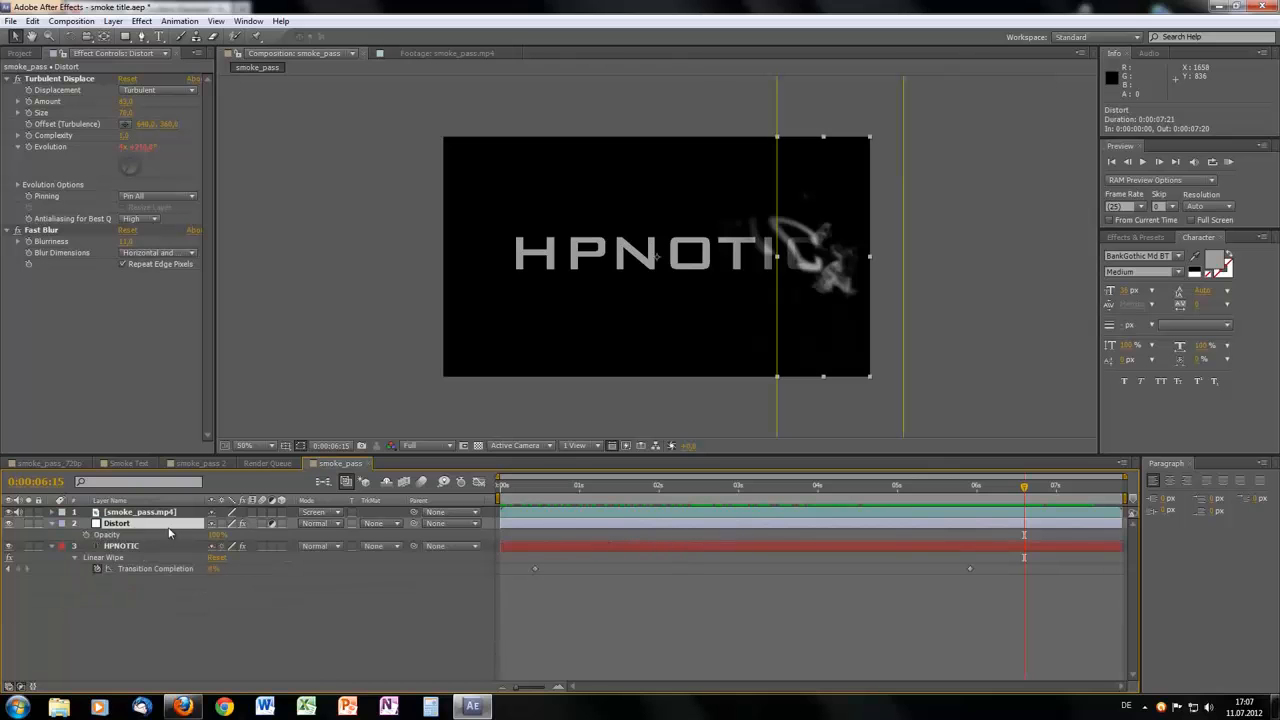
click(86, 535)
drag(1024, 484, 1078, 492)
click(215, 535)
text(0)
click(583, 603)
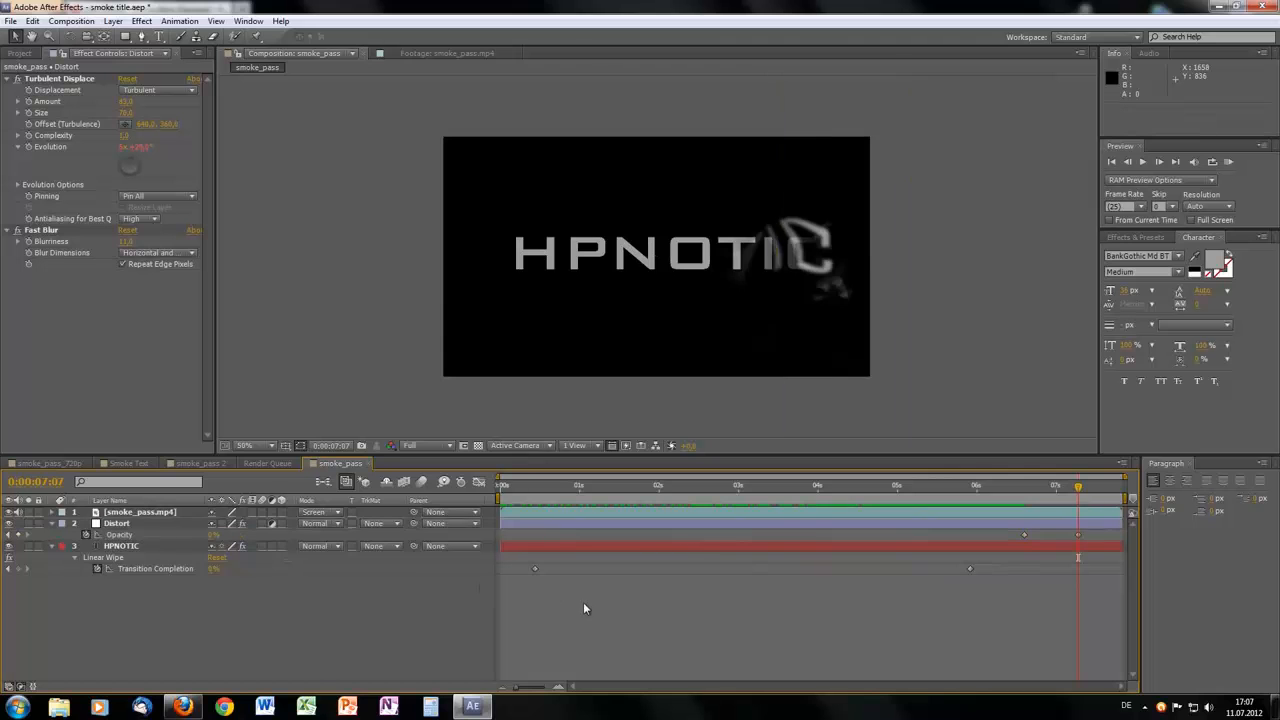
- Shift both Distort opacity keyframes earlier, with the first at 0:00:05:14, and check the end of the reveal
drag(1033, 489, 976, 546)
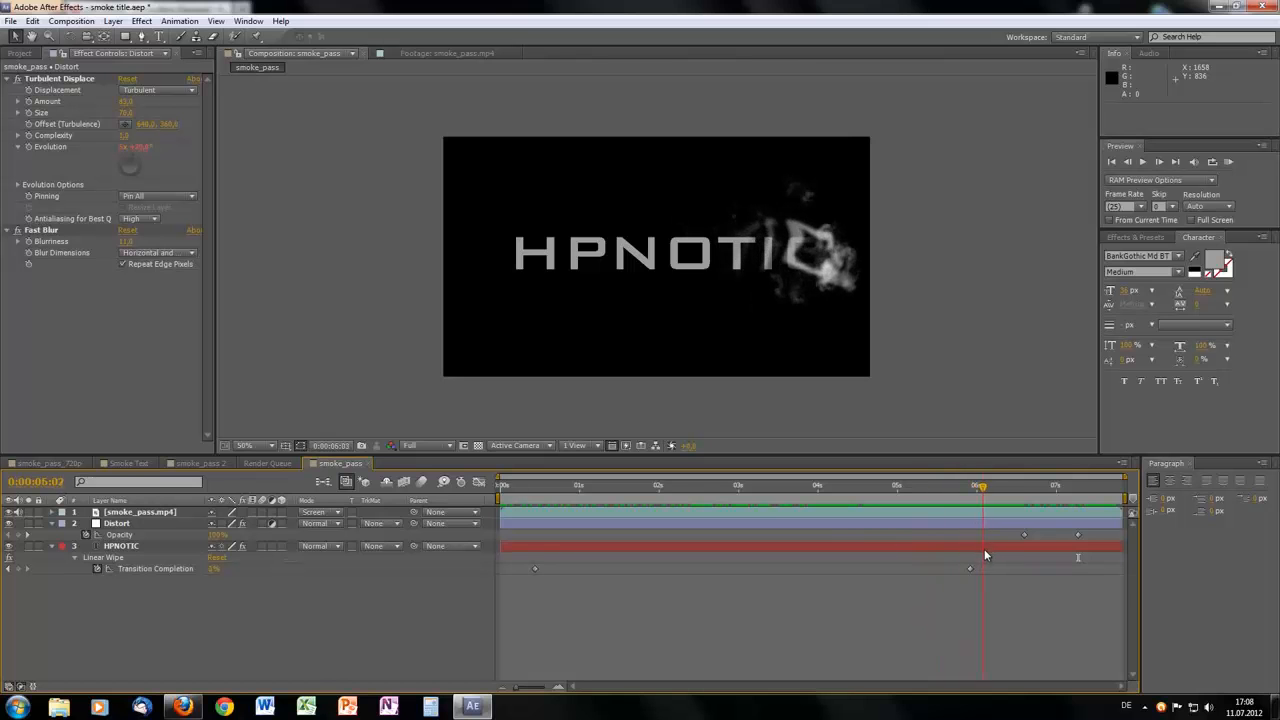
drag(1095, 530, 942, 542)
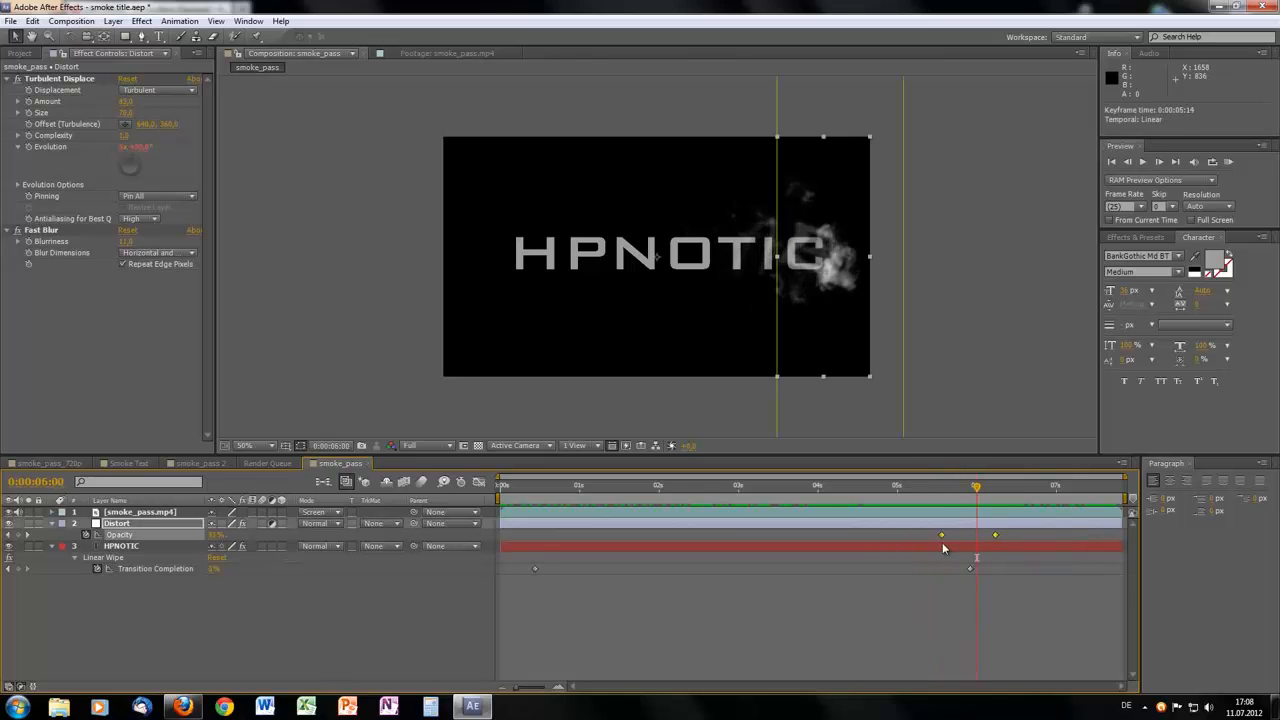
click(921, 618)
drag(912, 490, 922, 493)
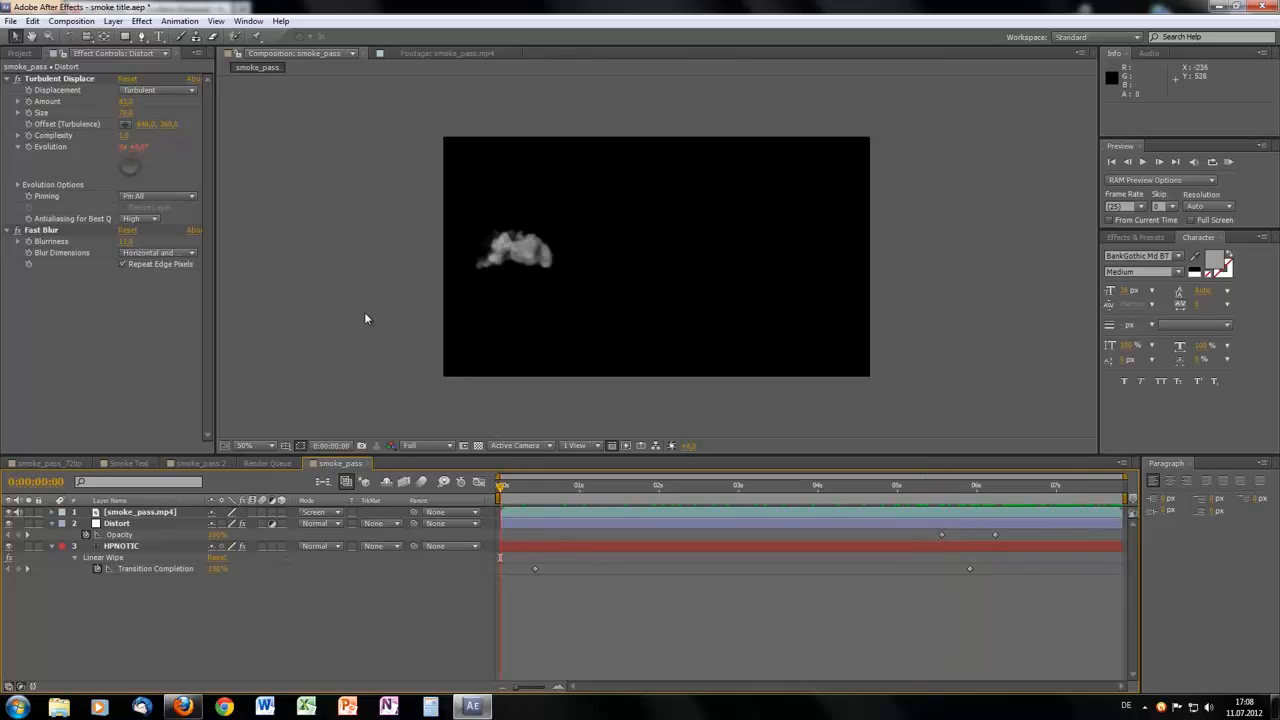
- Add a new adjustment layer at the top of the layer stack and name it Color
click(112, 21)
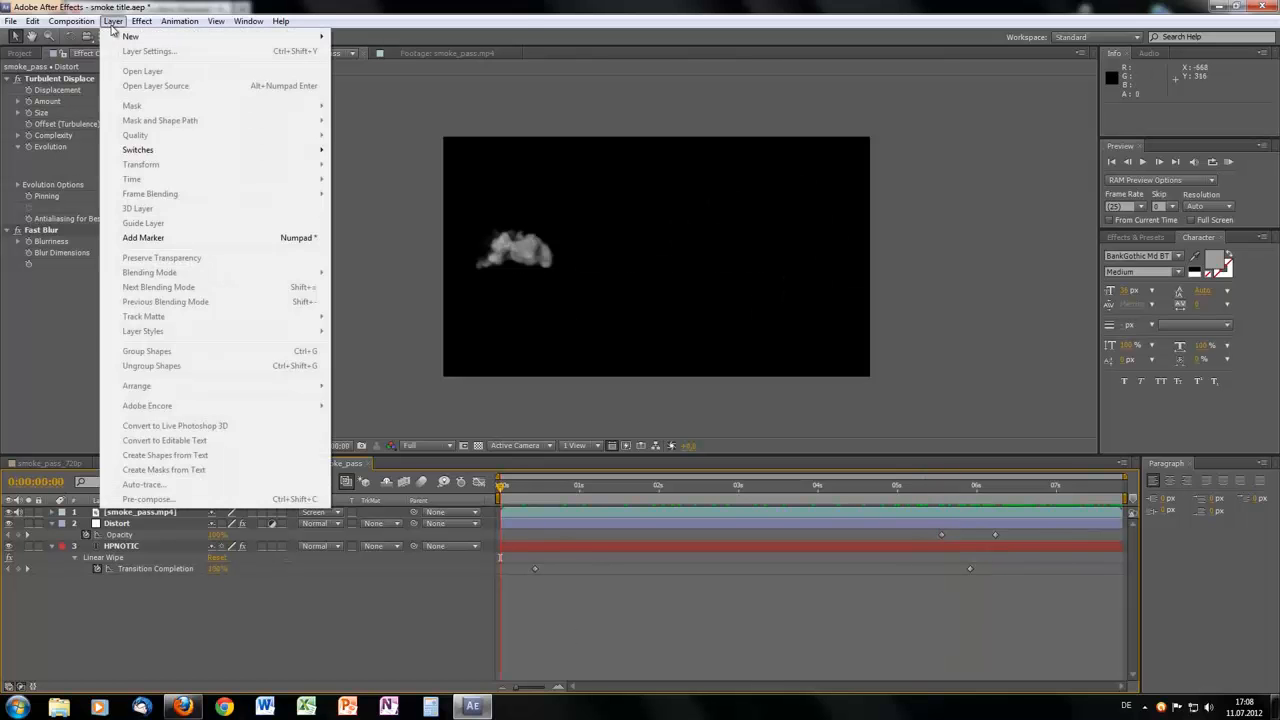
mouse_move(135, 36)
click(414, 127)
key(Return)
text(C)
key(Return)
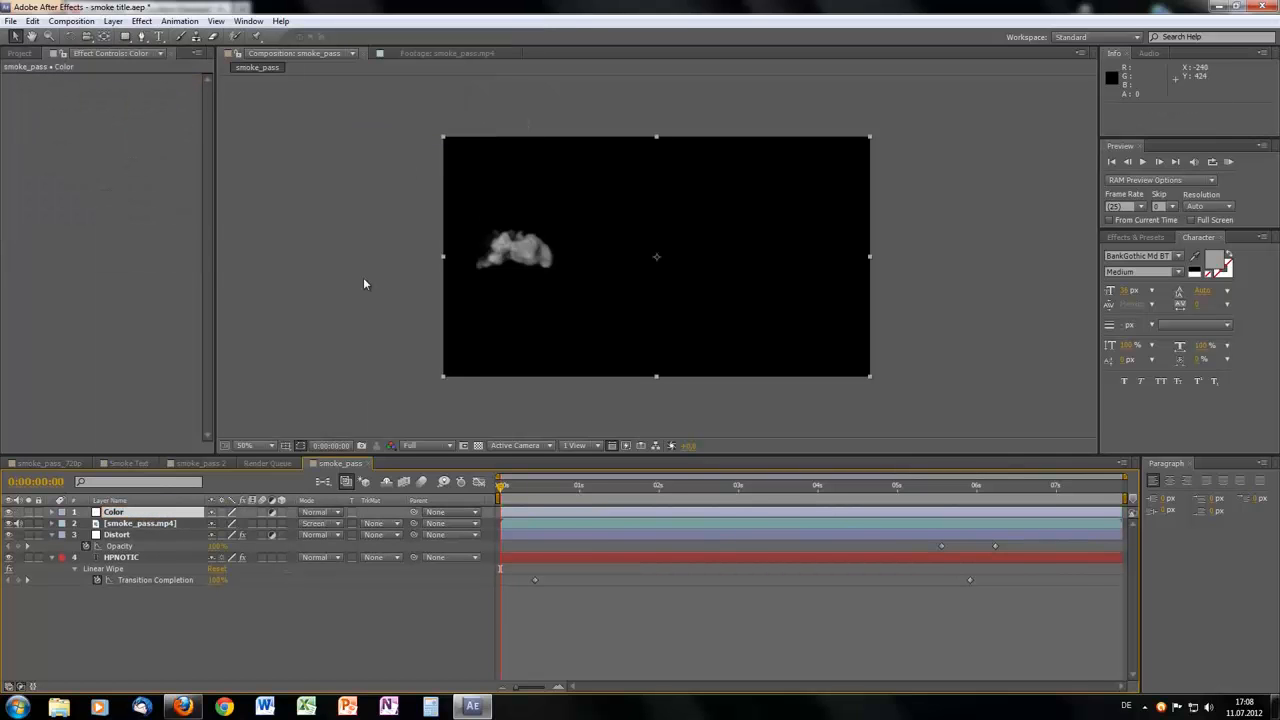
- Apply a Curves color correction effect to the Color adjustment layer
click(141, 21)
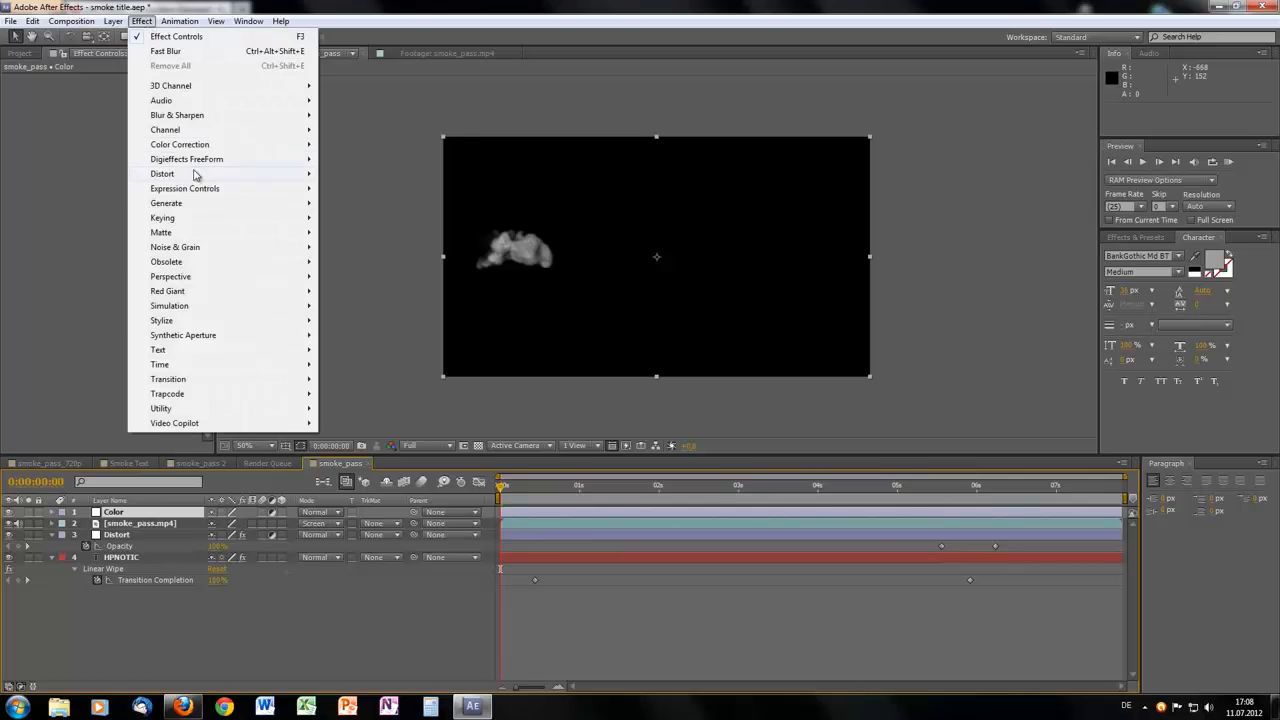
mouse_move(191, 150)
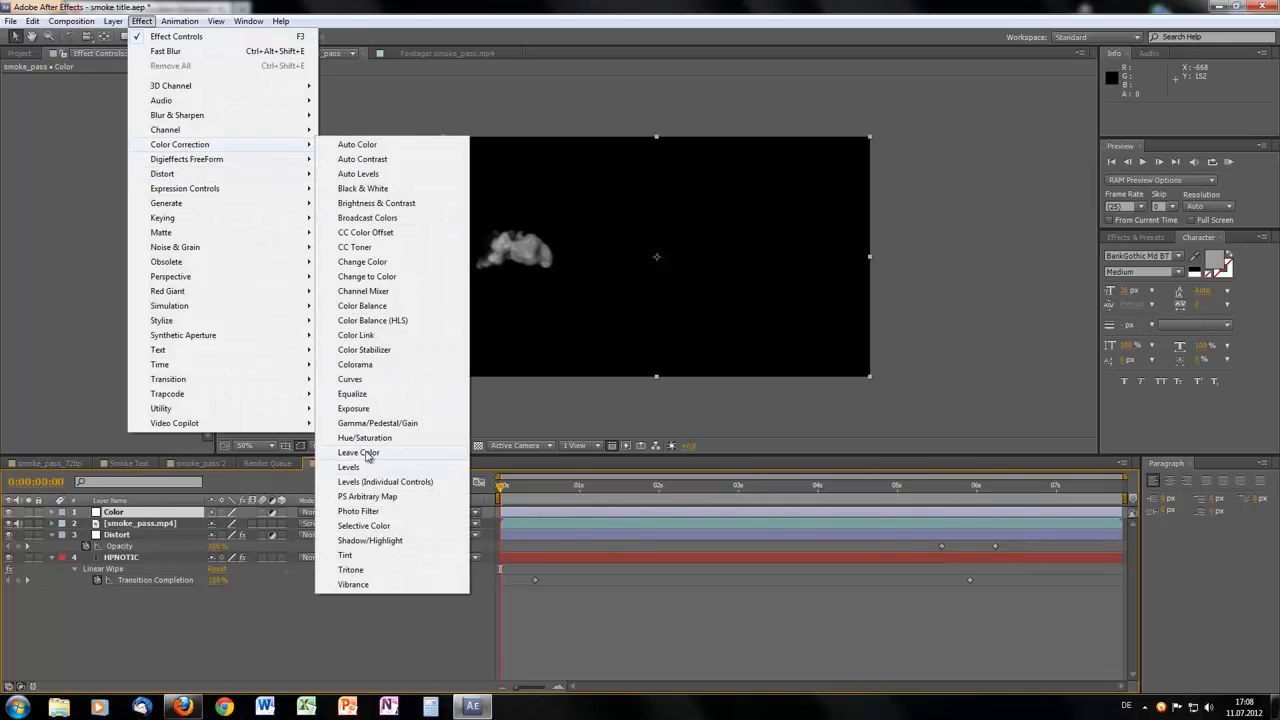
click(368, 384)
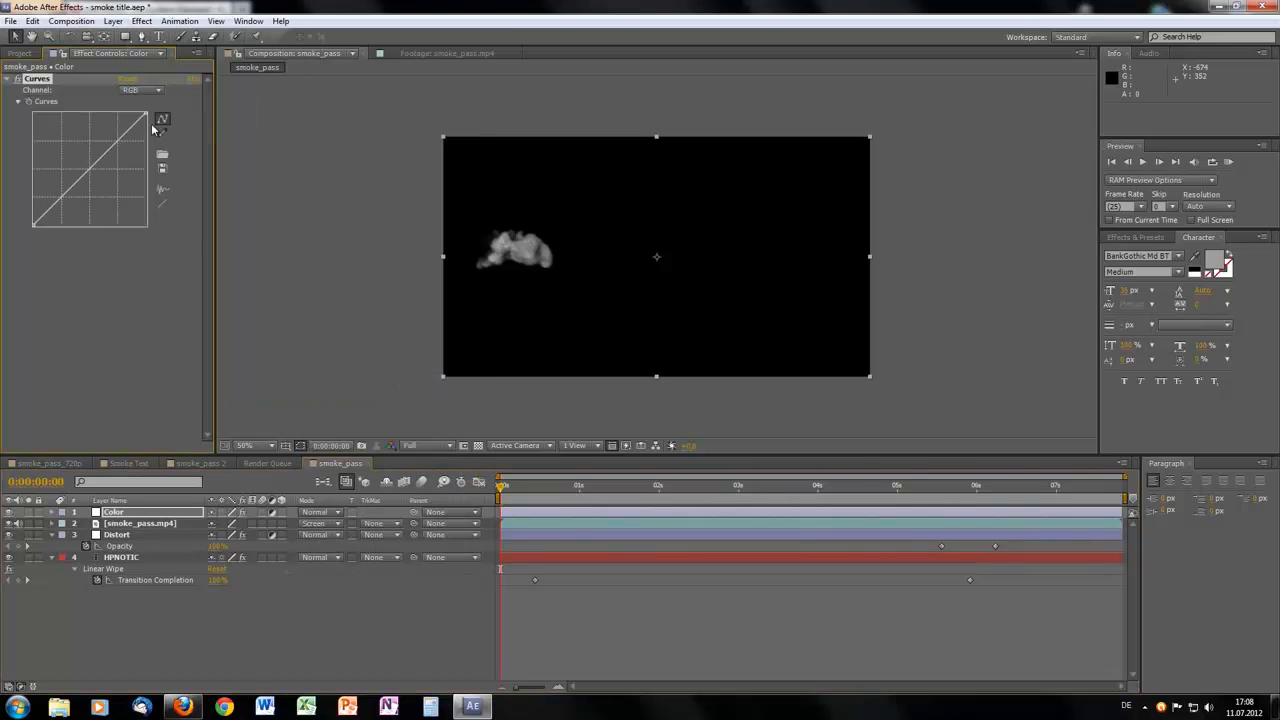
click(141, 21)
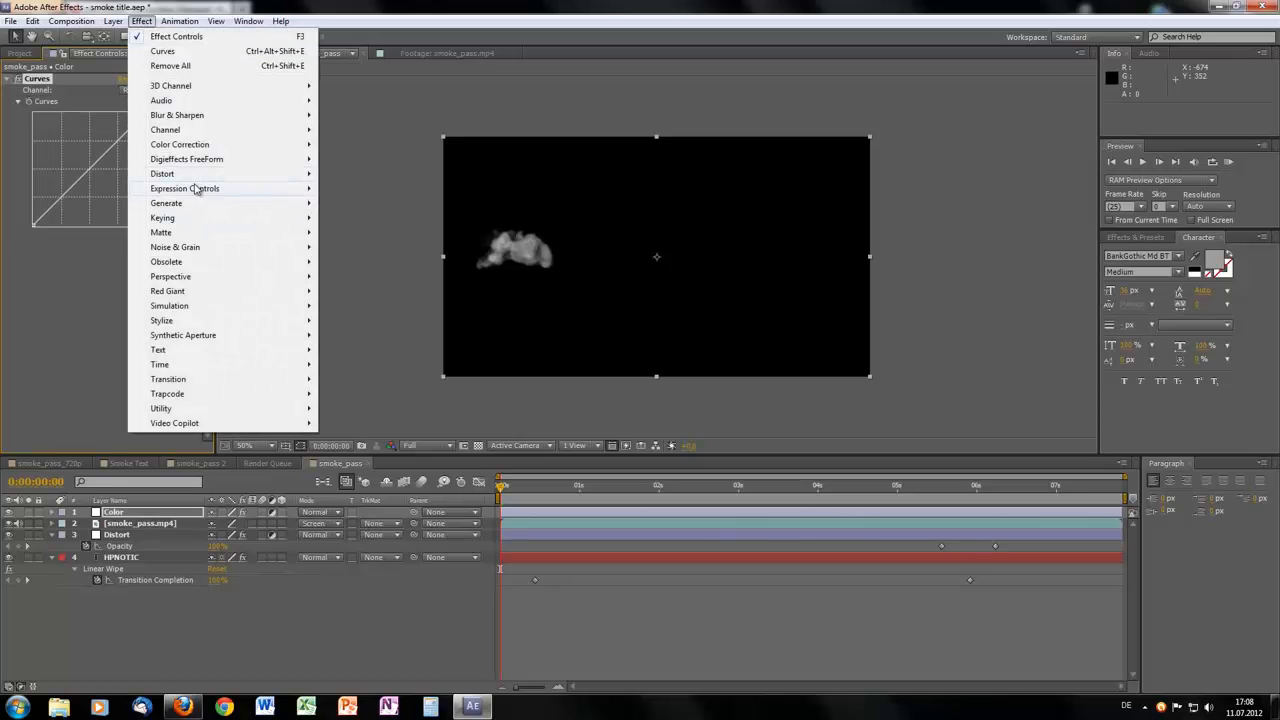
mouse_move(198, 145)
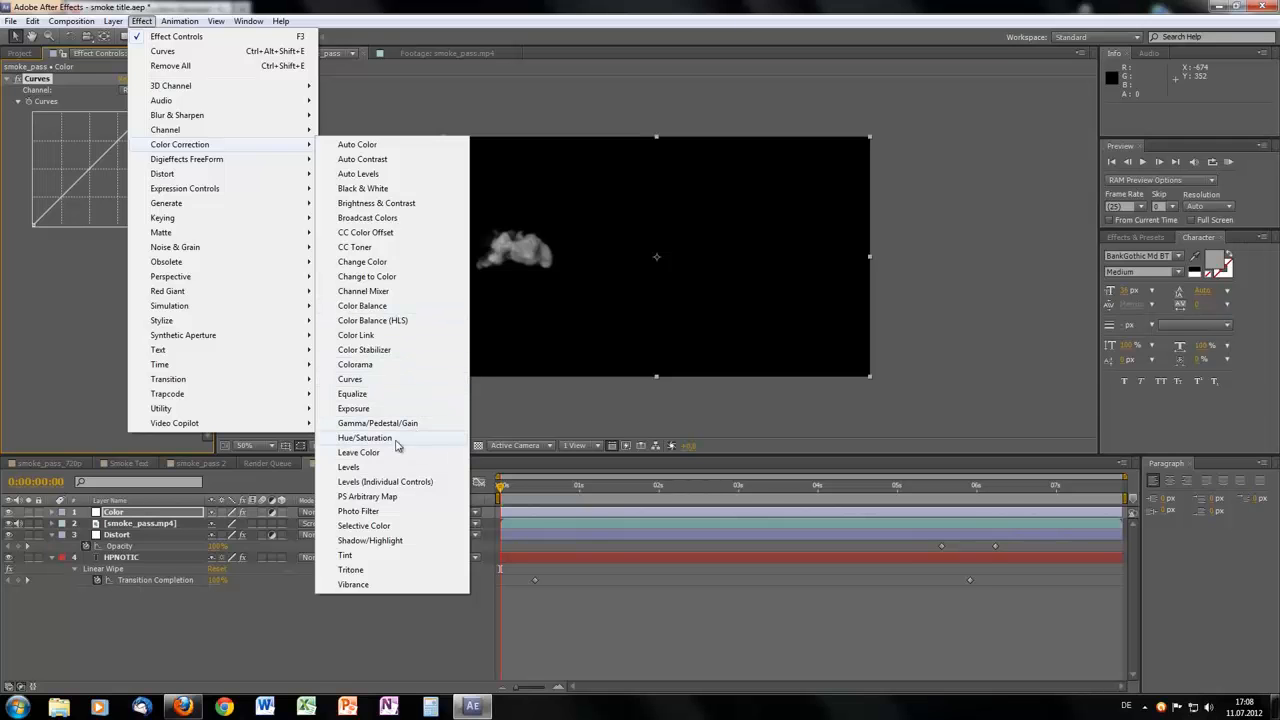
click(313, 671)
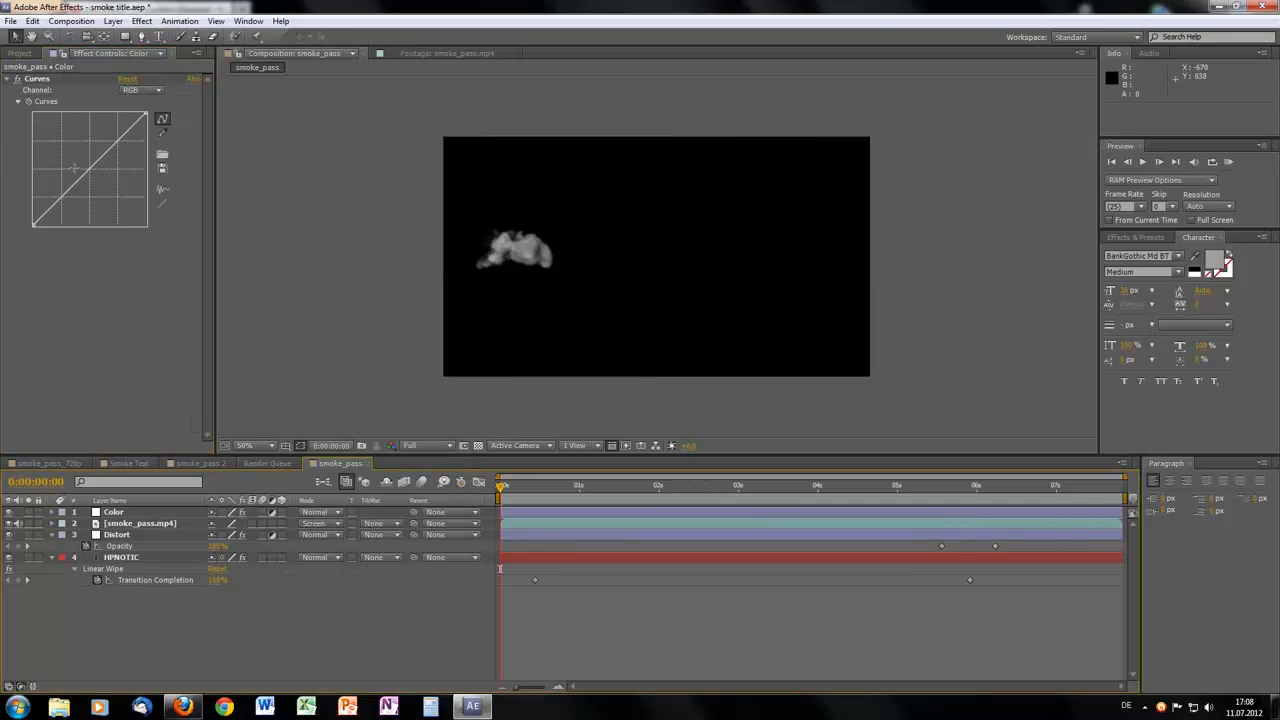
- Raise the midtones of the Curves effect's red channel strongly, and preview the tint at about 0:00:03:05
click(138, 90)
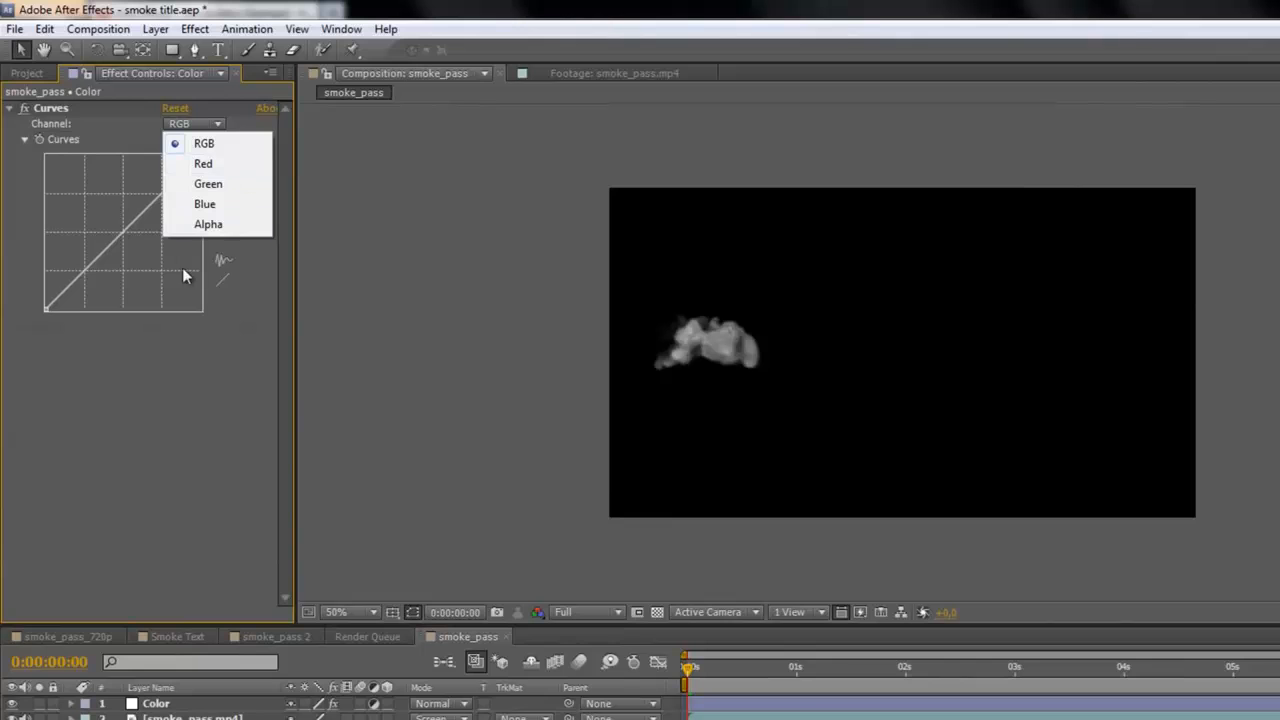
click(218, 168)
drag(130, 225, 105, 203)
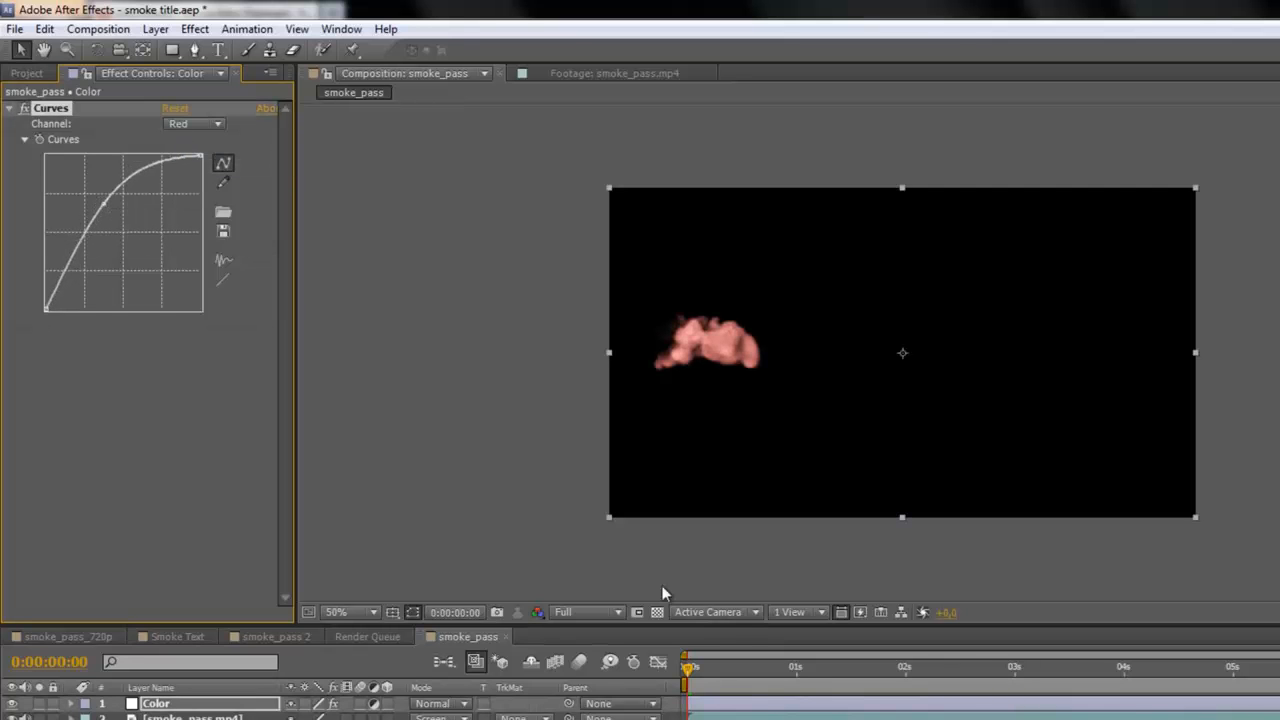
drag(688, 667, 1037, 688)
- Lower the midtones of the Curves effect's blue channel slightly
click(194, 123)
click(215, 207)
drag(110, 243, 121, 256)
- Shape the green channel into a gentle S-curve with raised highlights and lowered shadows, and preview the fiery look across the timeline
click(195, 124)
click(208, 183)
drag(185, 172, 172, 168)
click(1030, 680)
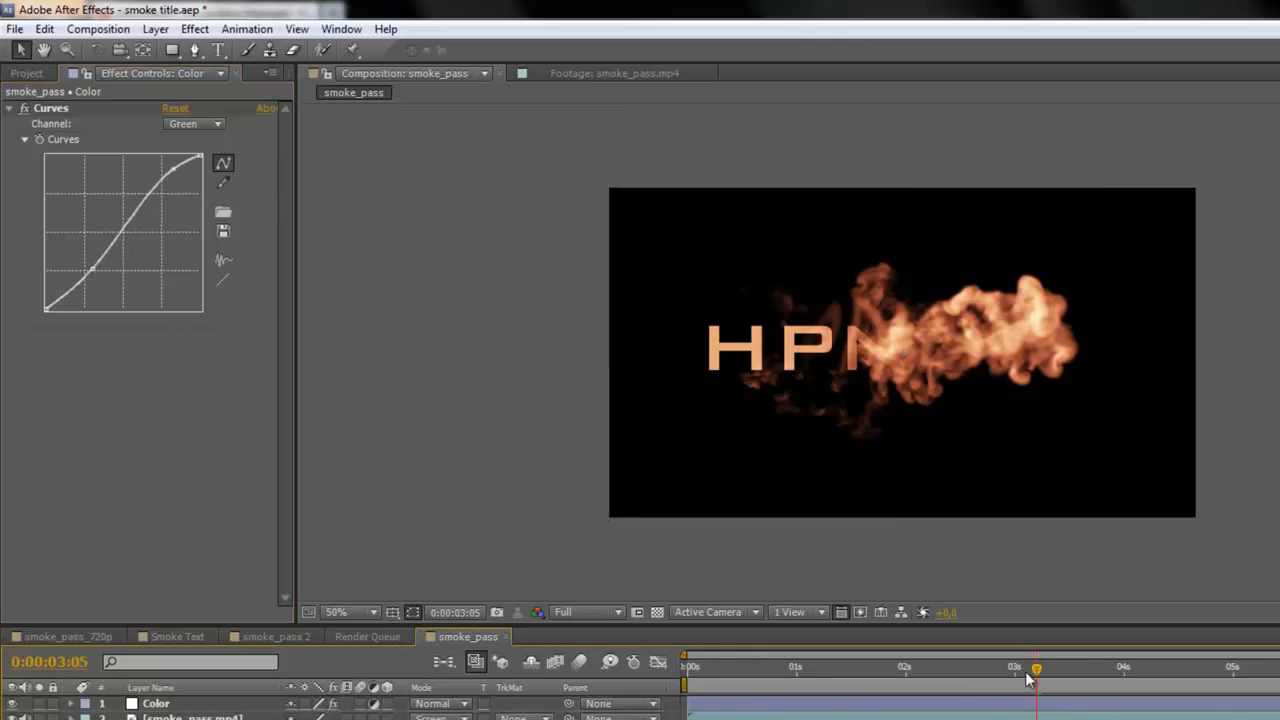
drag(953, 669, 1136, 718)
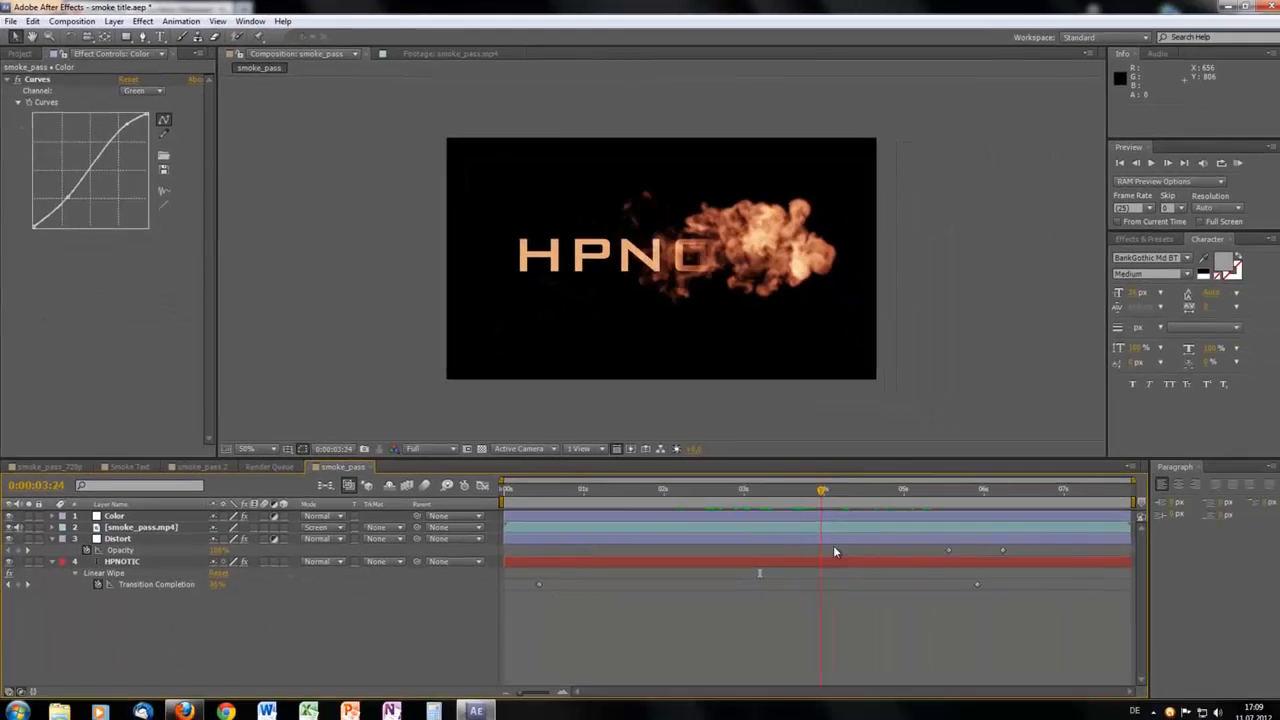
drag(835, 552, 863, 544)
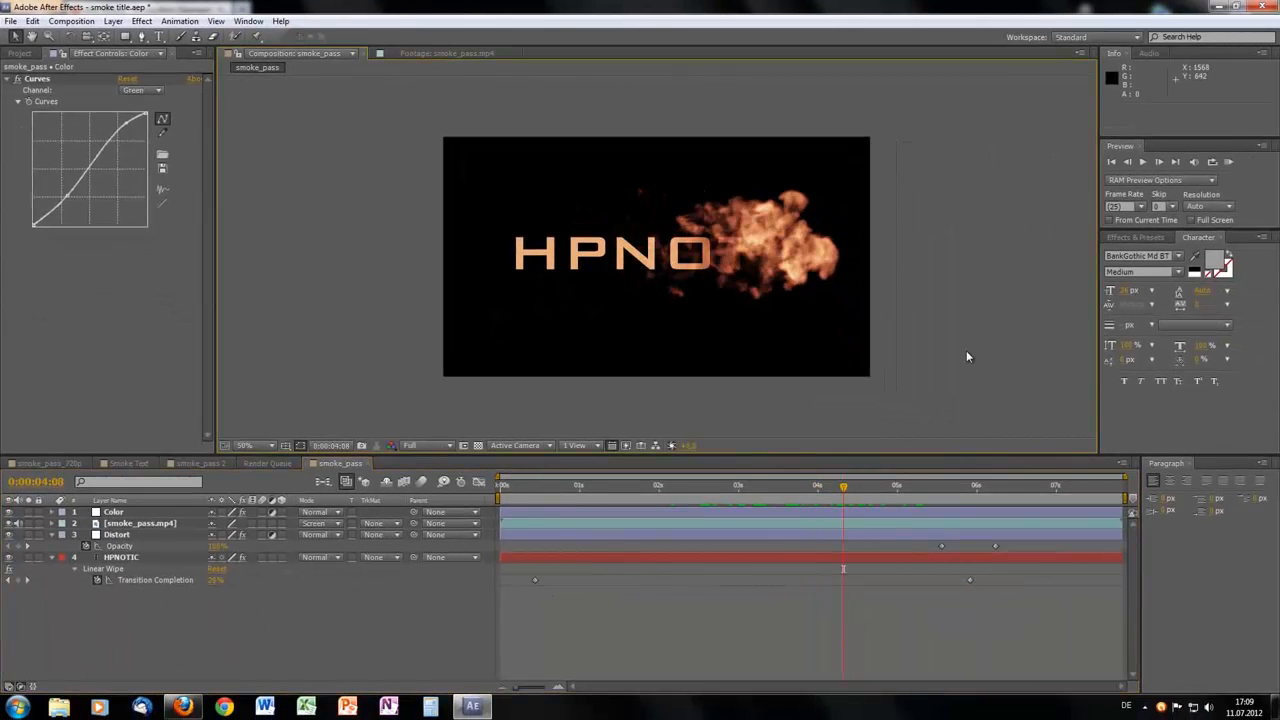
- Add Bricks_Close.jpg to smoke_pass as the bottom layer and check how the title and smoke look over it
key(ctrl+0)
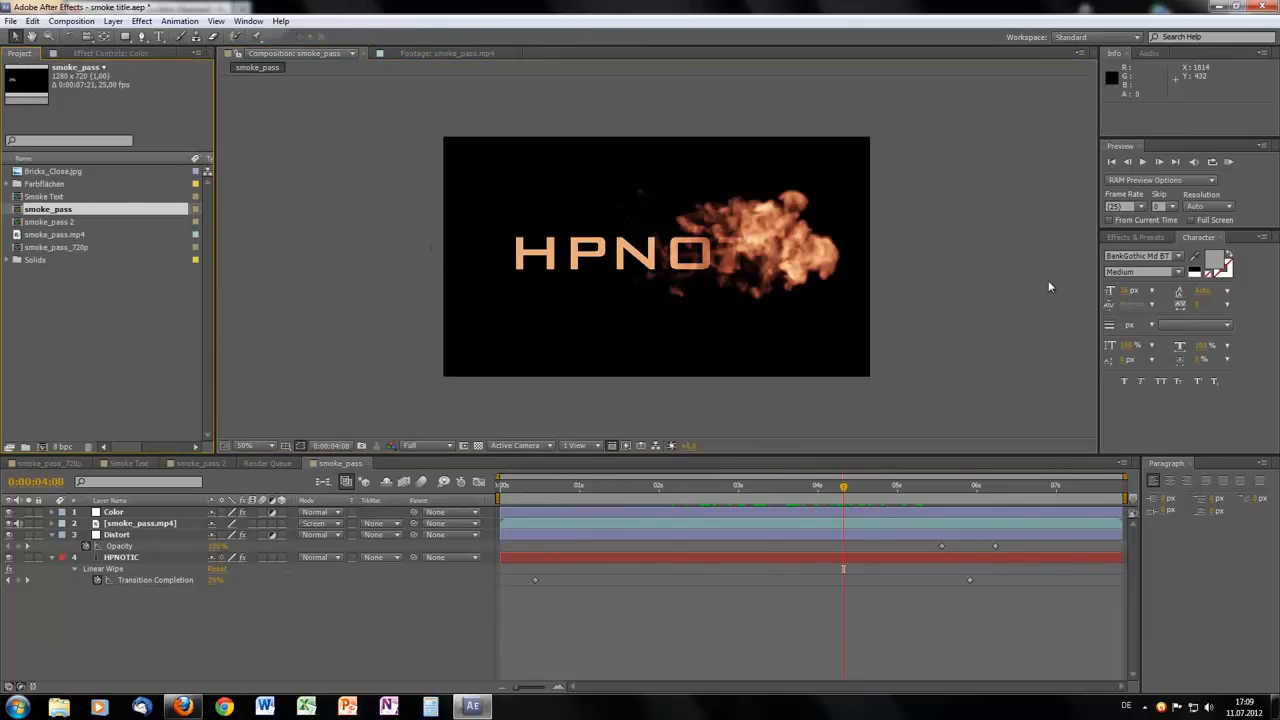
click(102, 309)
drag(45, 171, 533, 601)
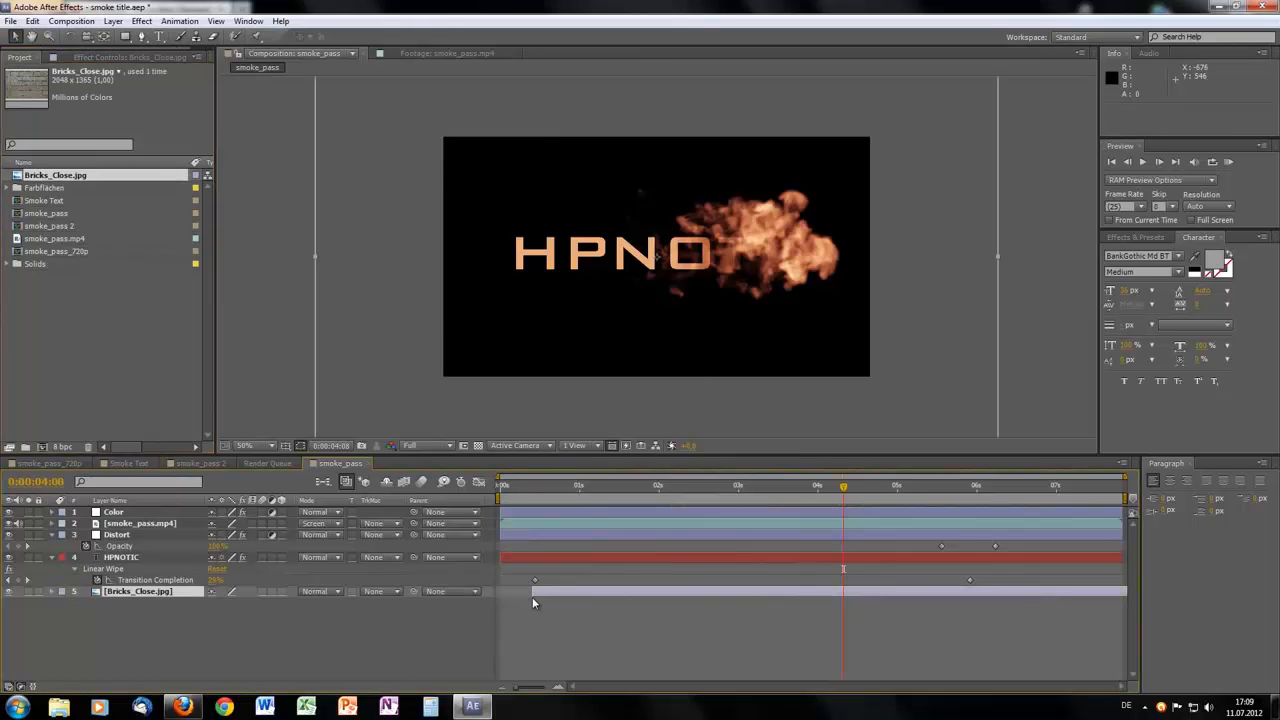
click(645, 486)
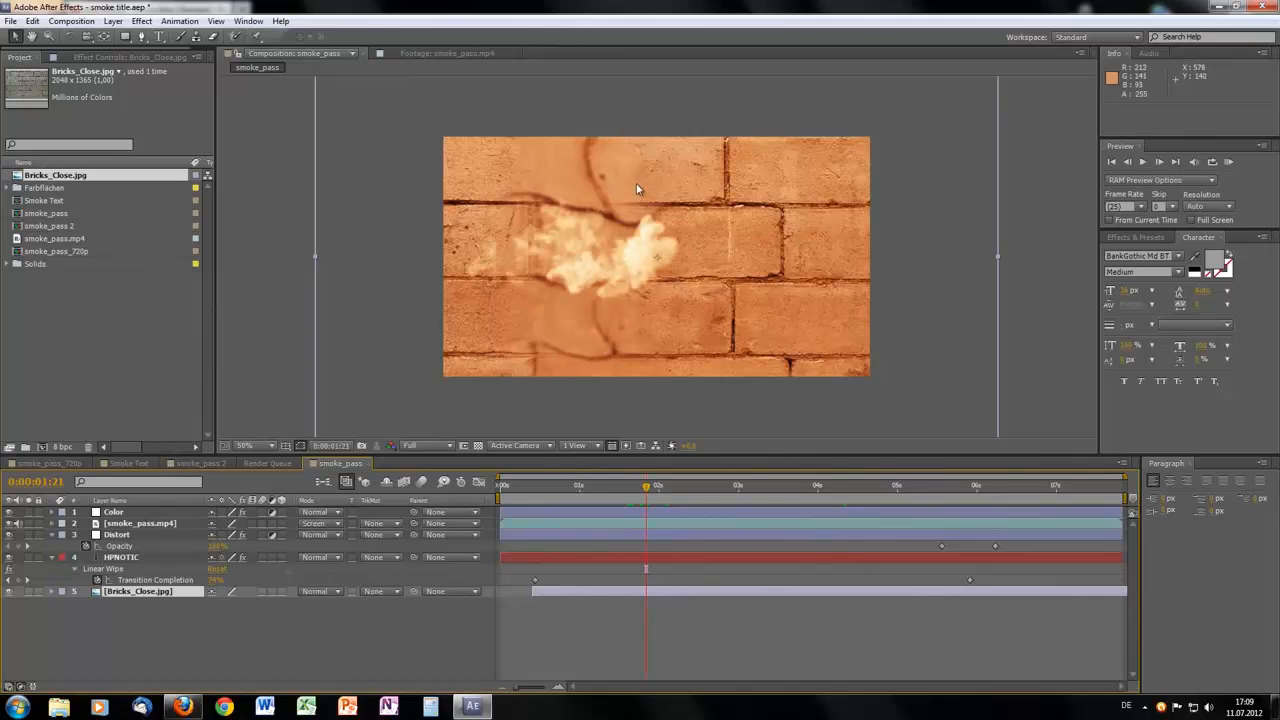
drag(648, 488, 761, 492)
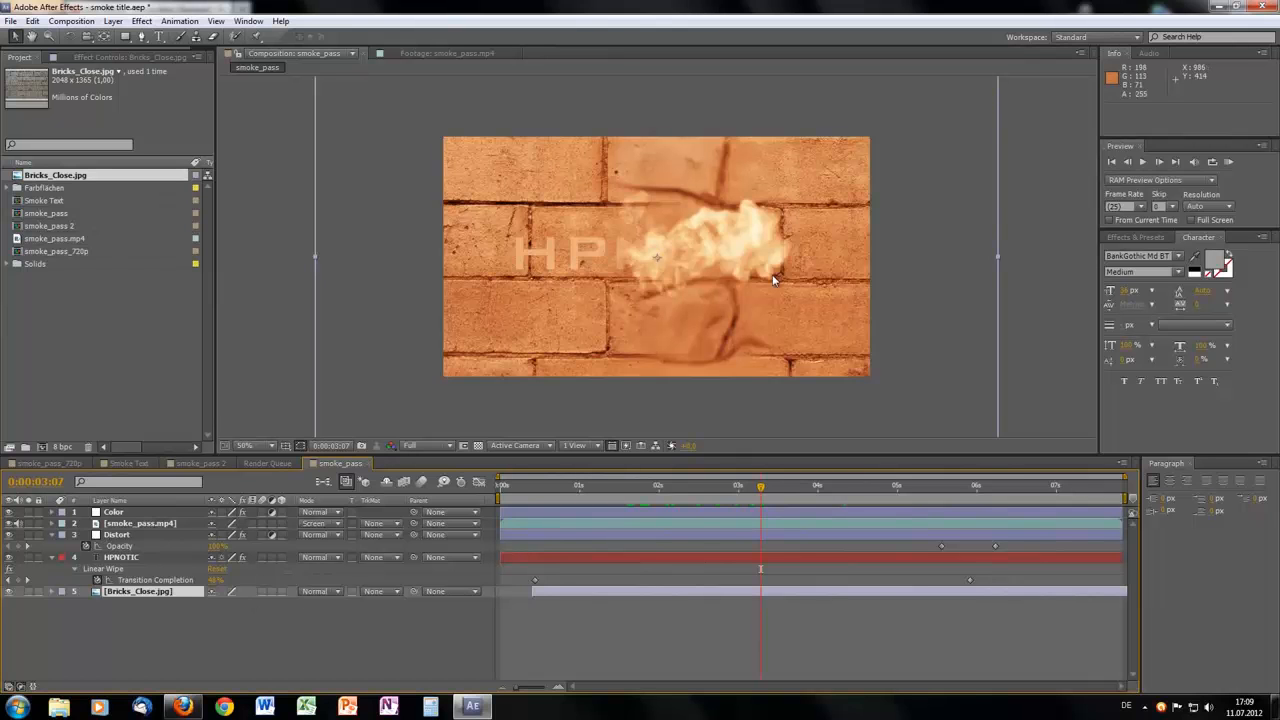
- Pre-compose the Color, smoke_pass.mp4, Distort and HPNOTIC layers as Title Reveal, moving all attributes into the new composition
click(120, 557)
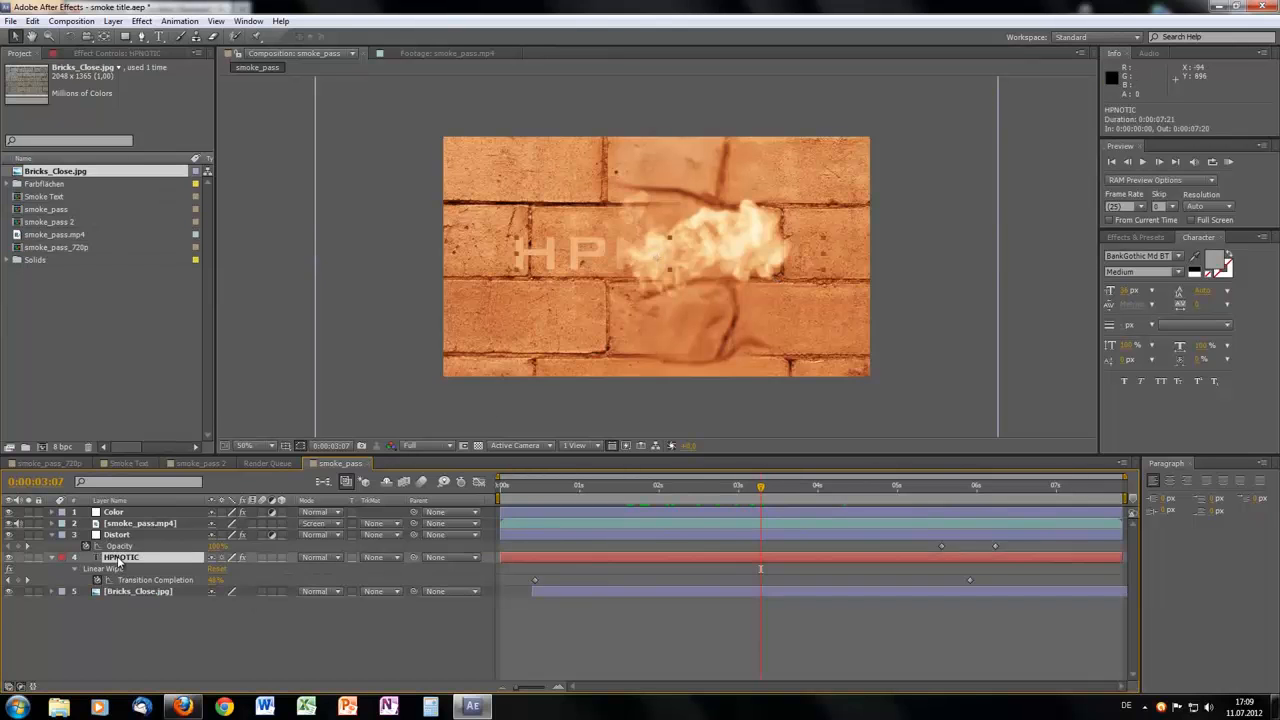
shift+click(116, 513)
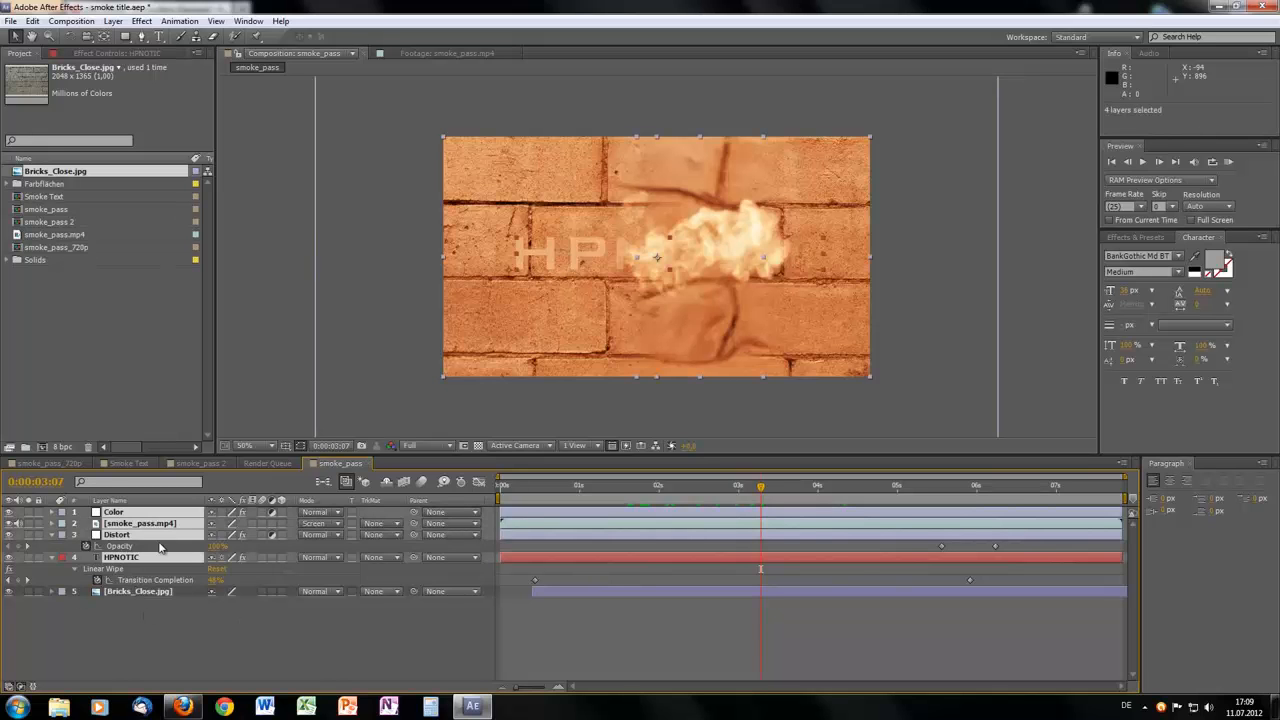
click(113, 21)
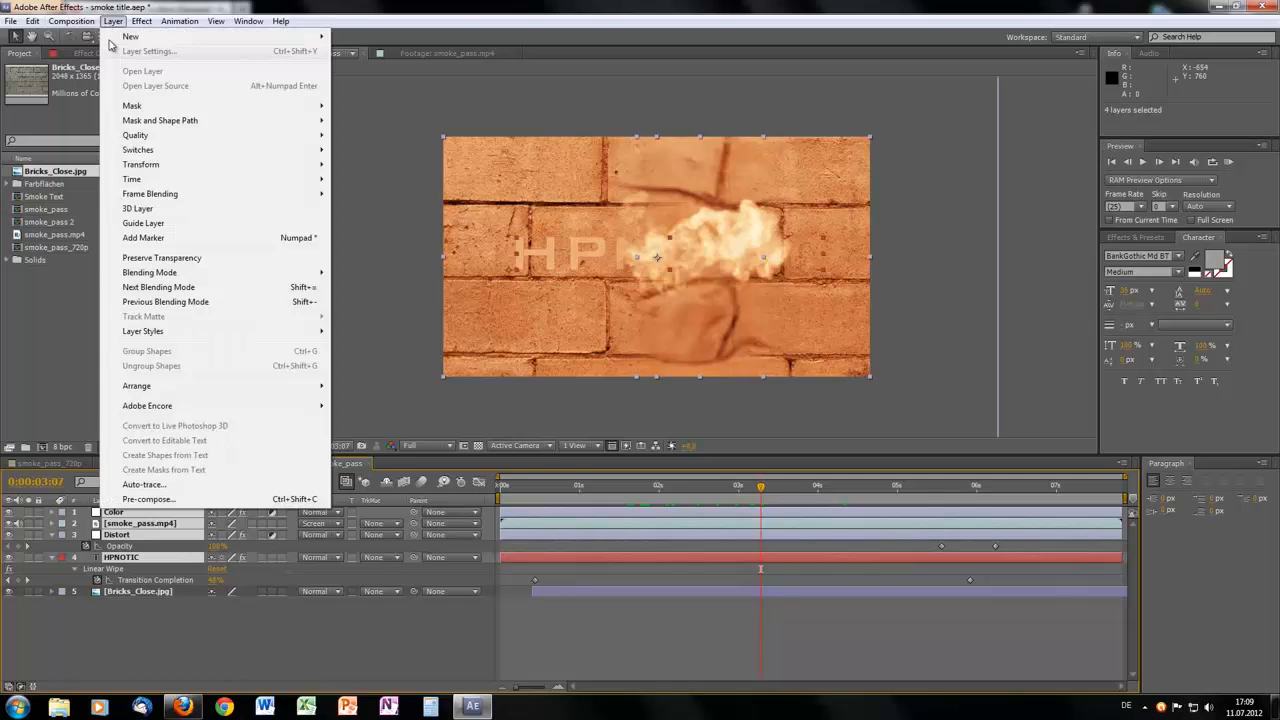
click(160, 499)
text(Title Reveal)
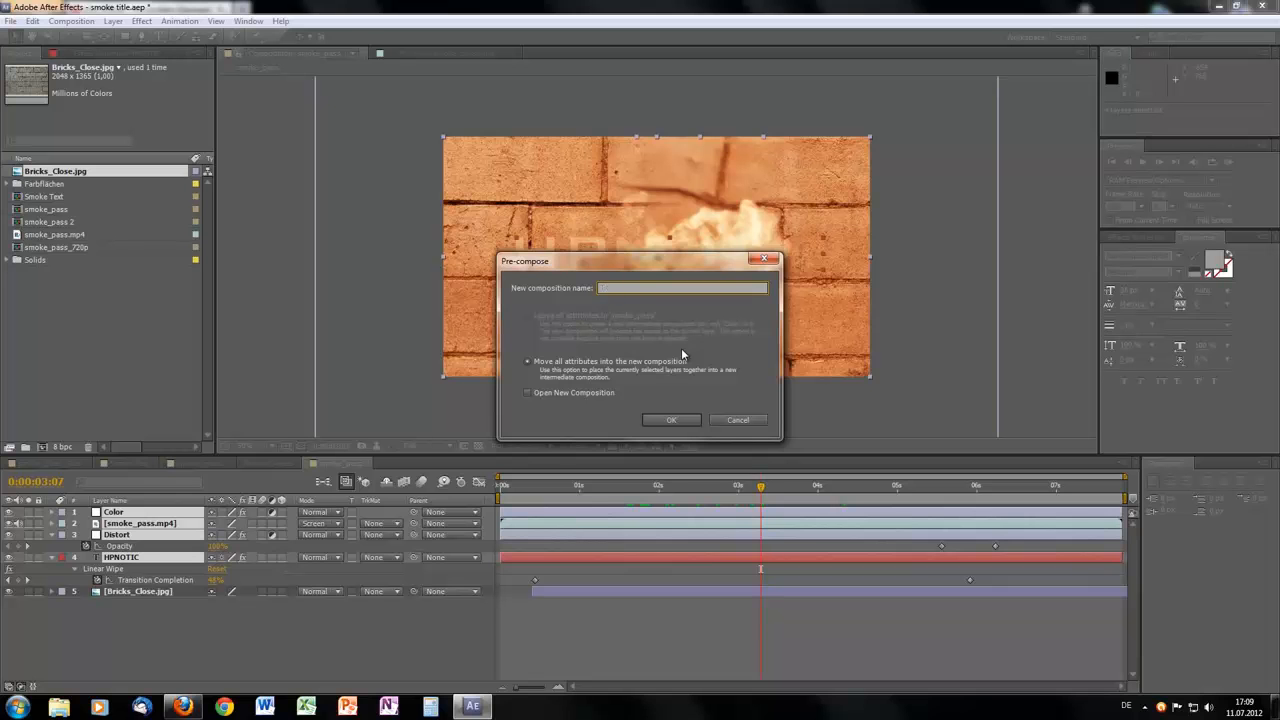
key(Return)
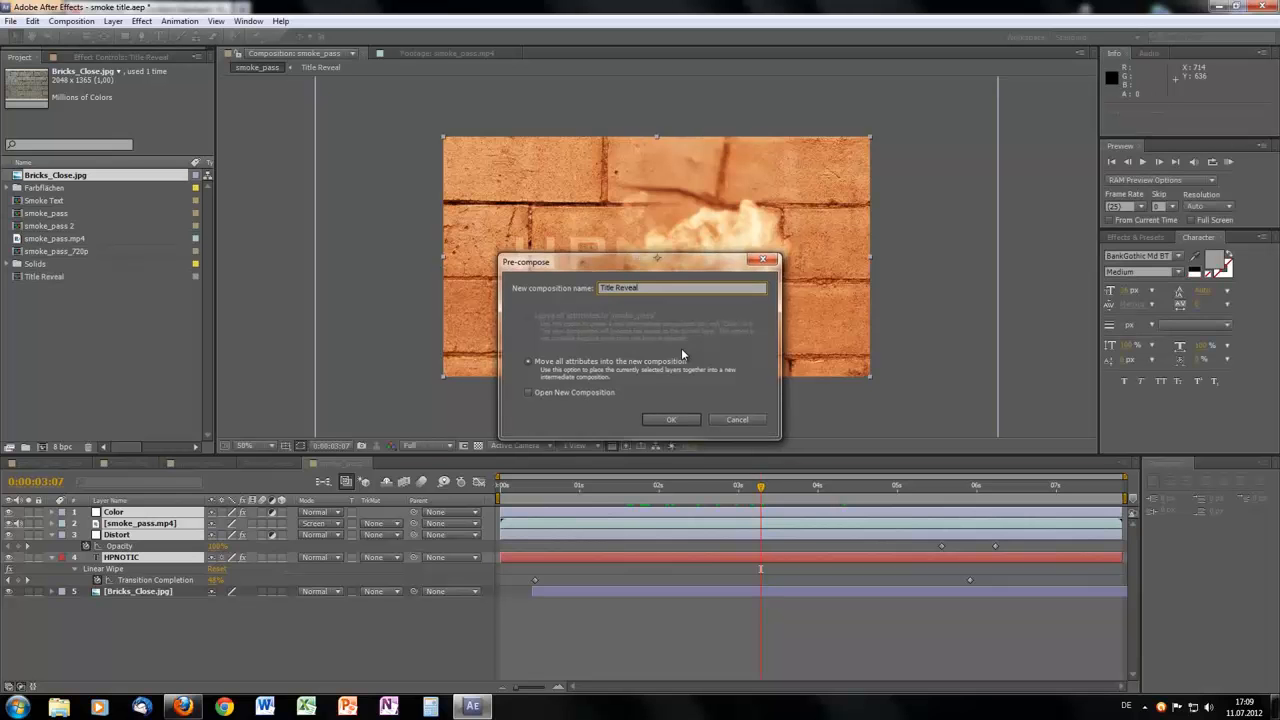
- Set the Title Reveal layer's blending mode to Screen and start the brick layer at the beginning of the composition
click(316, 512)
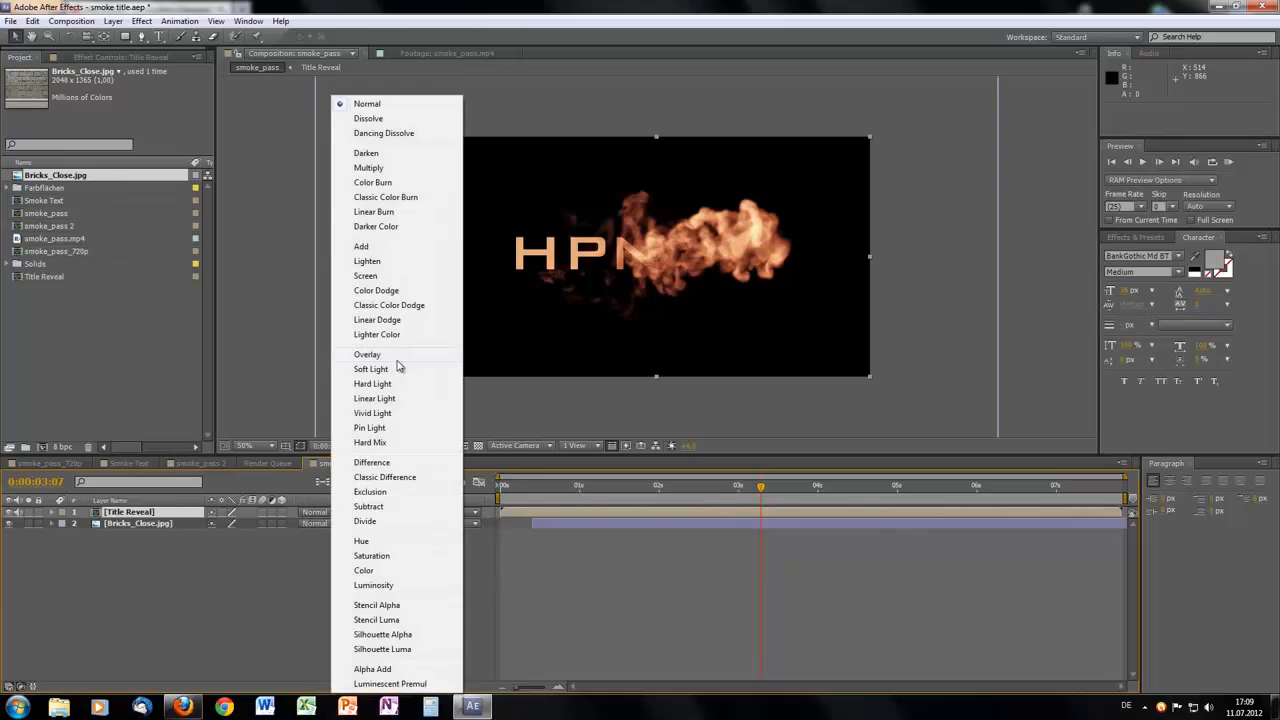
click(398, 275)
drag(527, 497, 837, 575)
click(518, 530)
click(1013, 589)
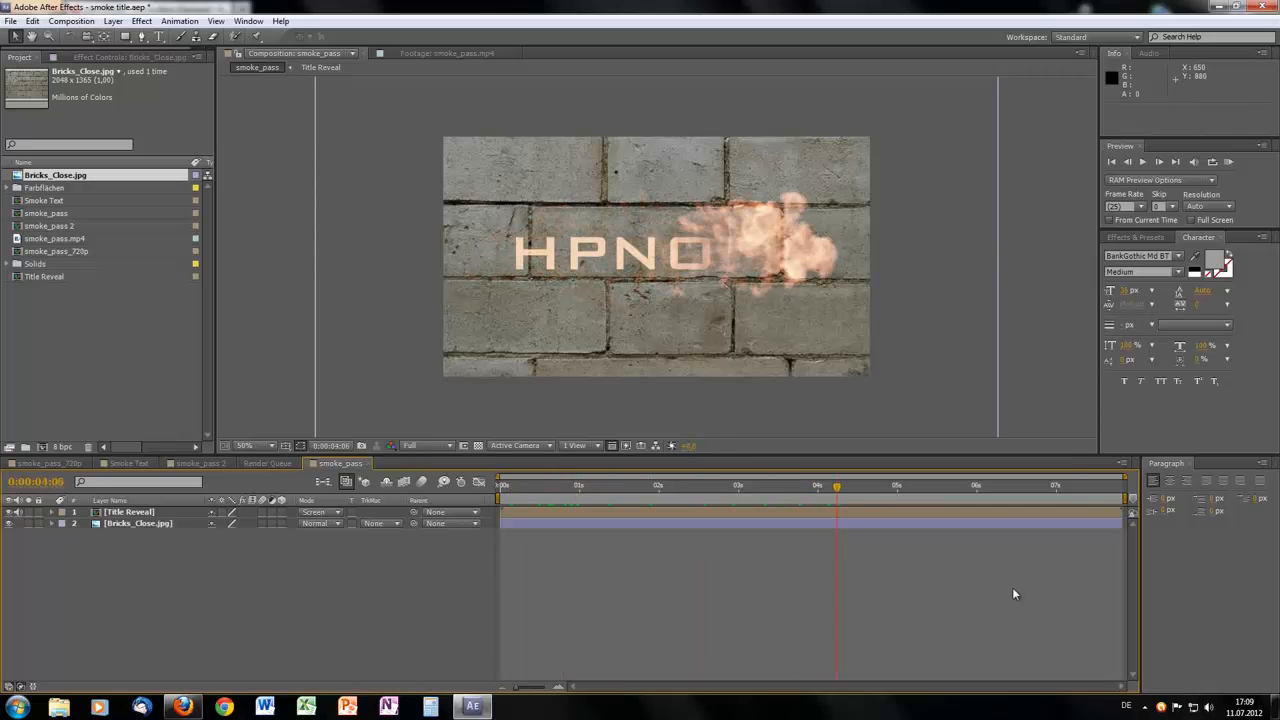
- Undo the Screen blending, the Title Reveal pre-composition and the brick background, and inspect the title at 100% around 0:00:02:17
key(ctrl+z)
key(ctrl+z)
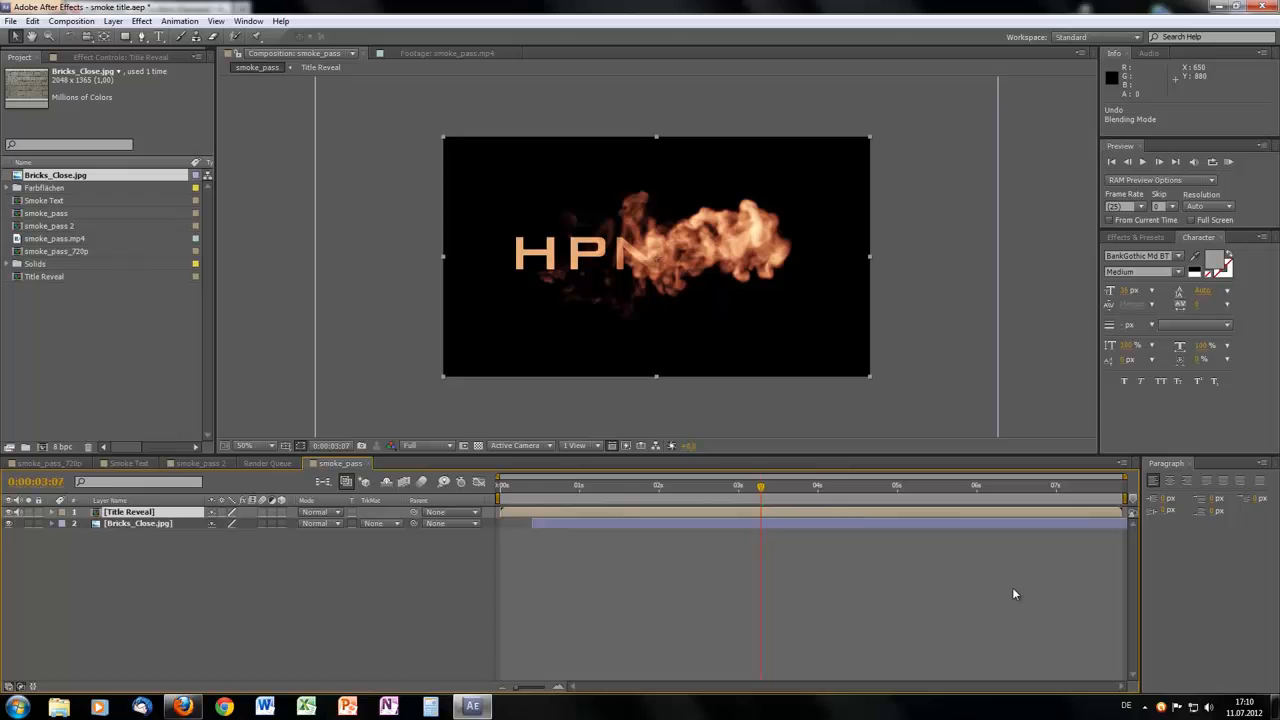
key(ctrl+z)
key(ctrl+z)
key(ctrl+z)
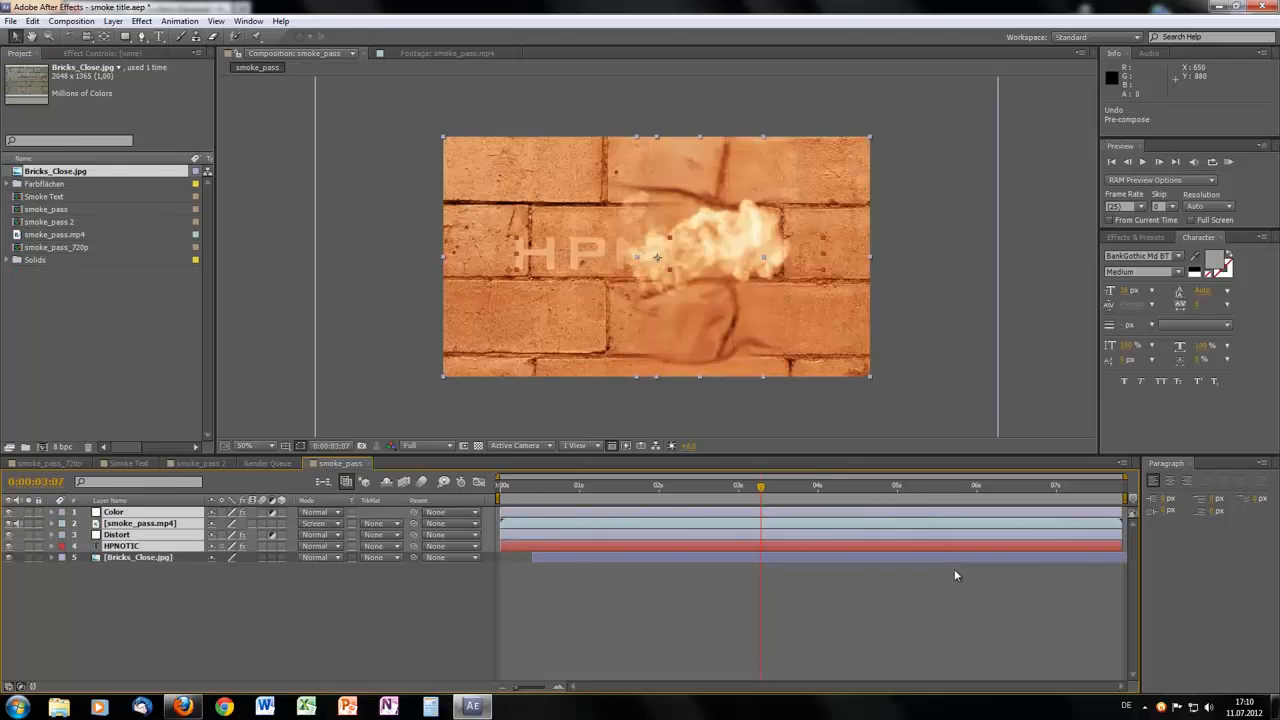
drag(687, 490, 713, 488)
click(879, 419)
scroll(879, 419, up, 1)
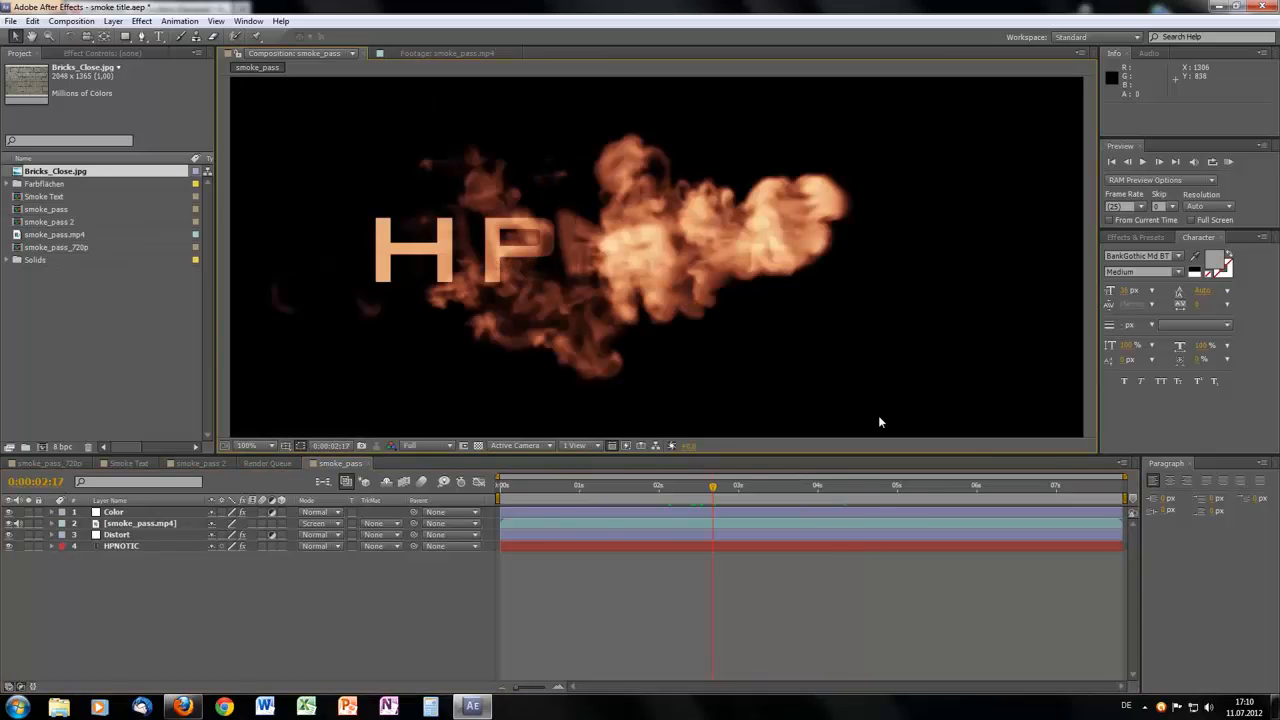